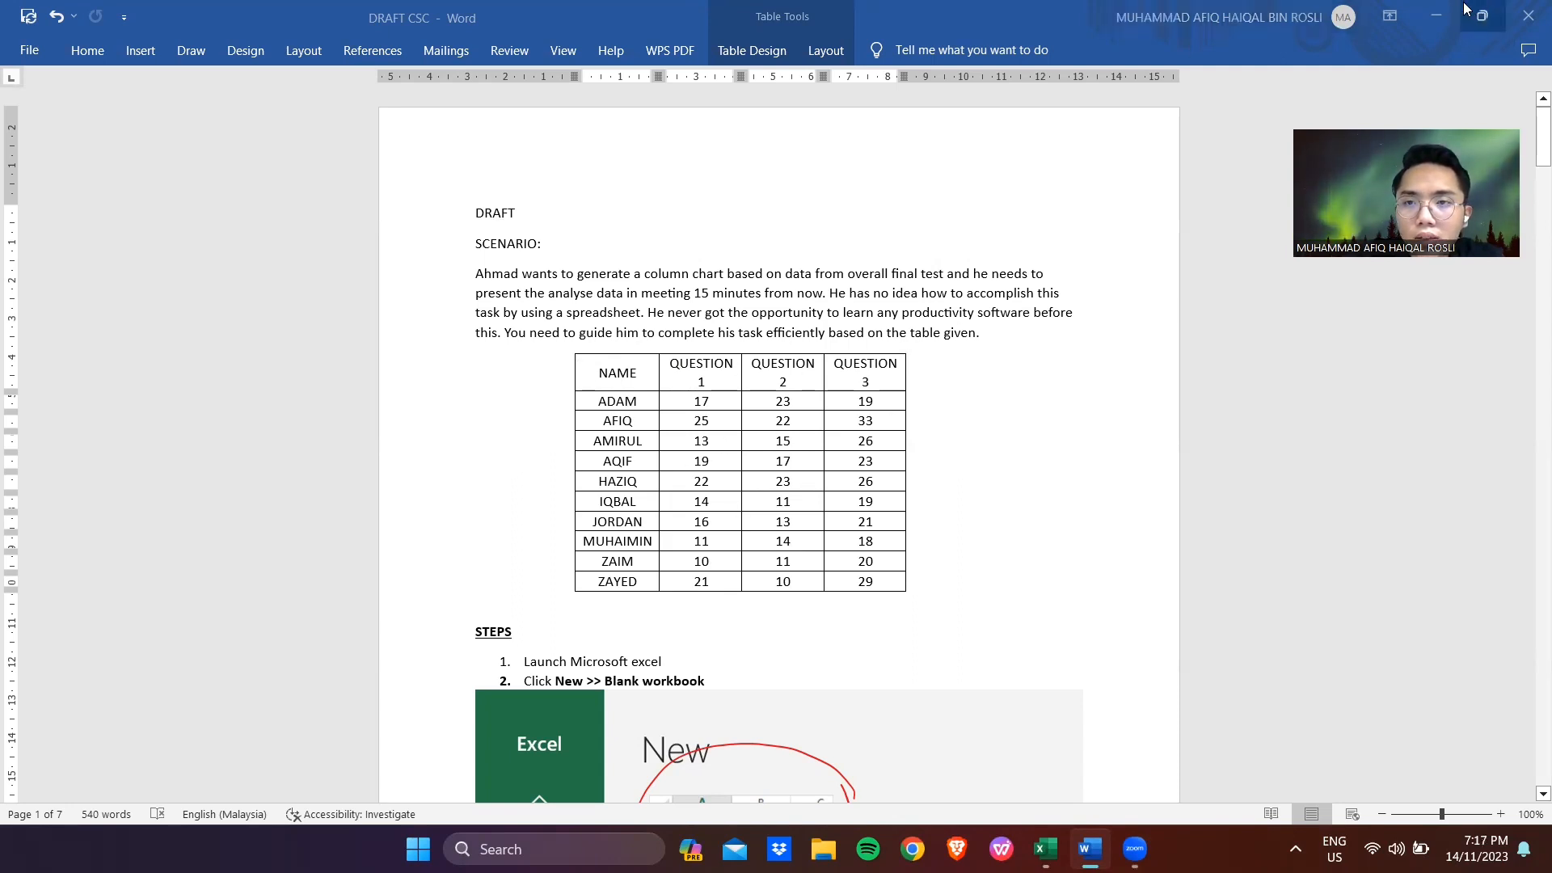
Minimise the Word document, launch Excel from the desktop and maximise its window
{"action": "left_click", "coordinate": [1437, 16]}
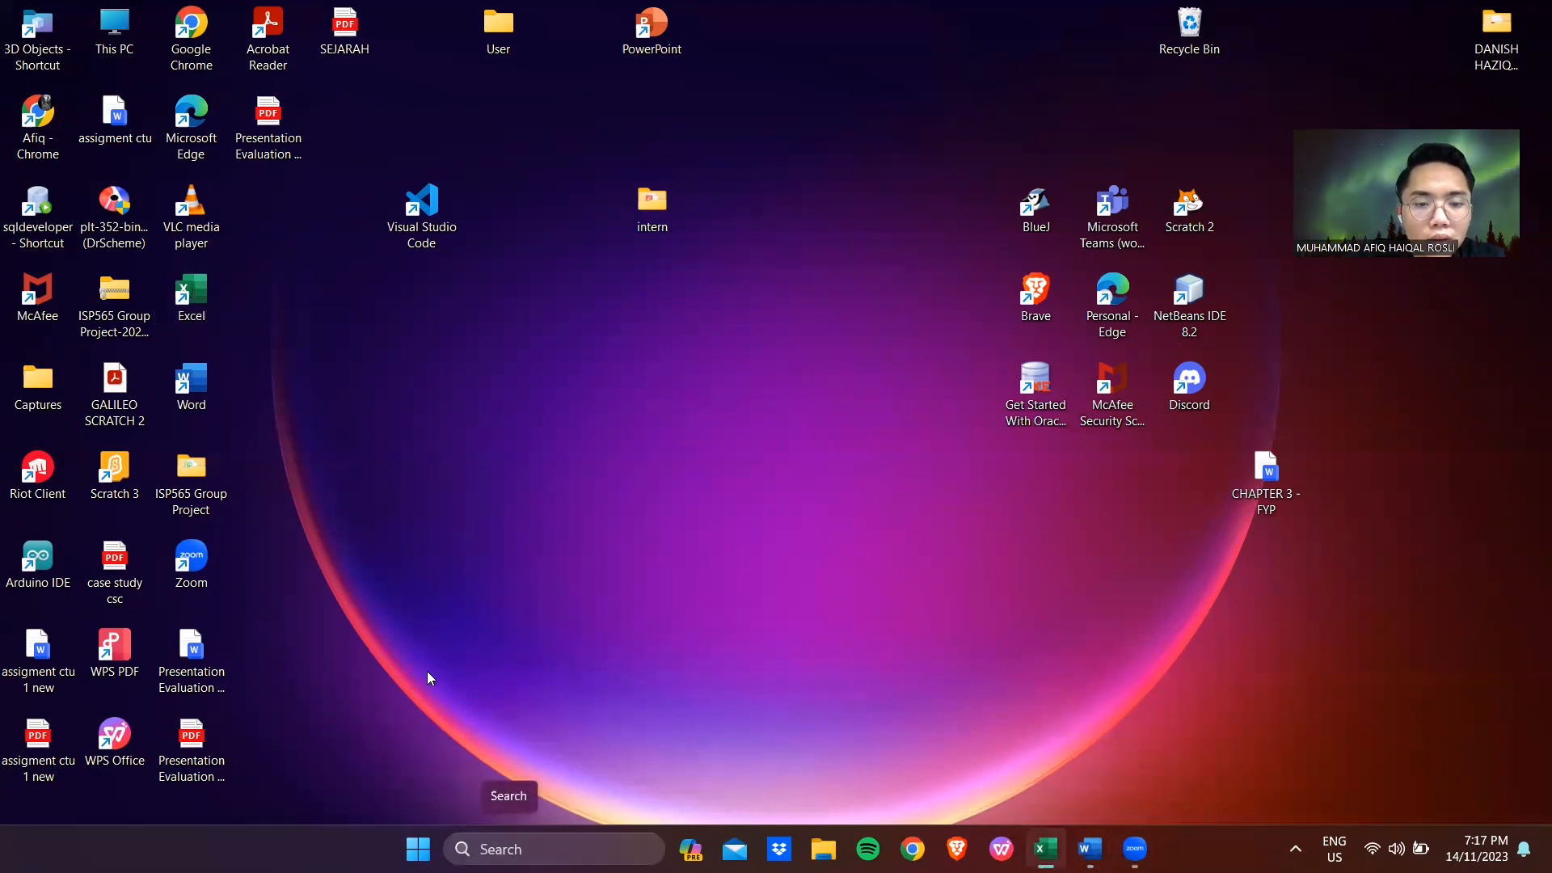
{"action": "double_click", "coordinate": [192, 301]}
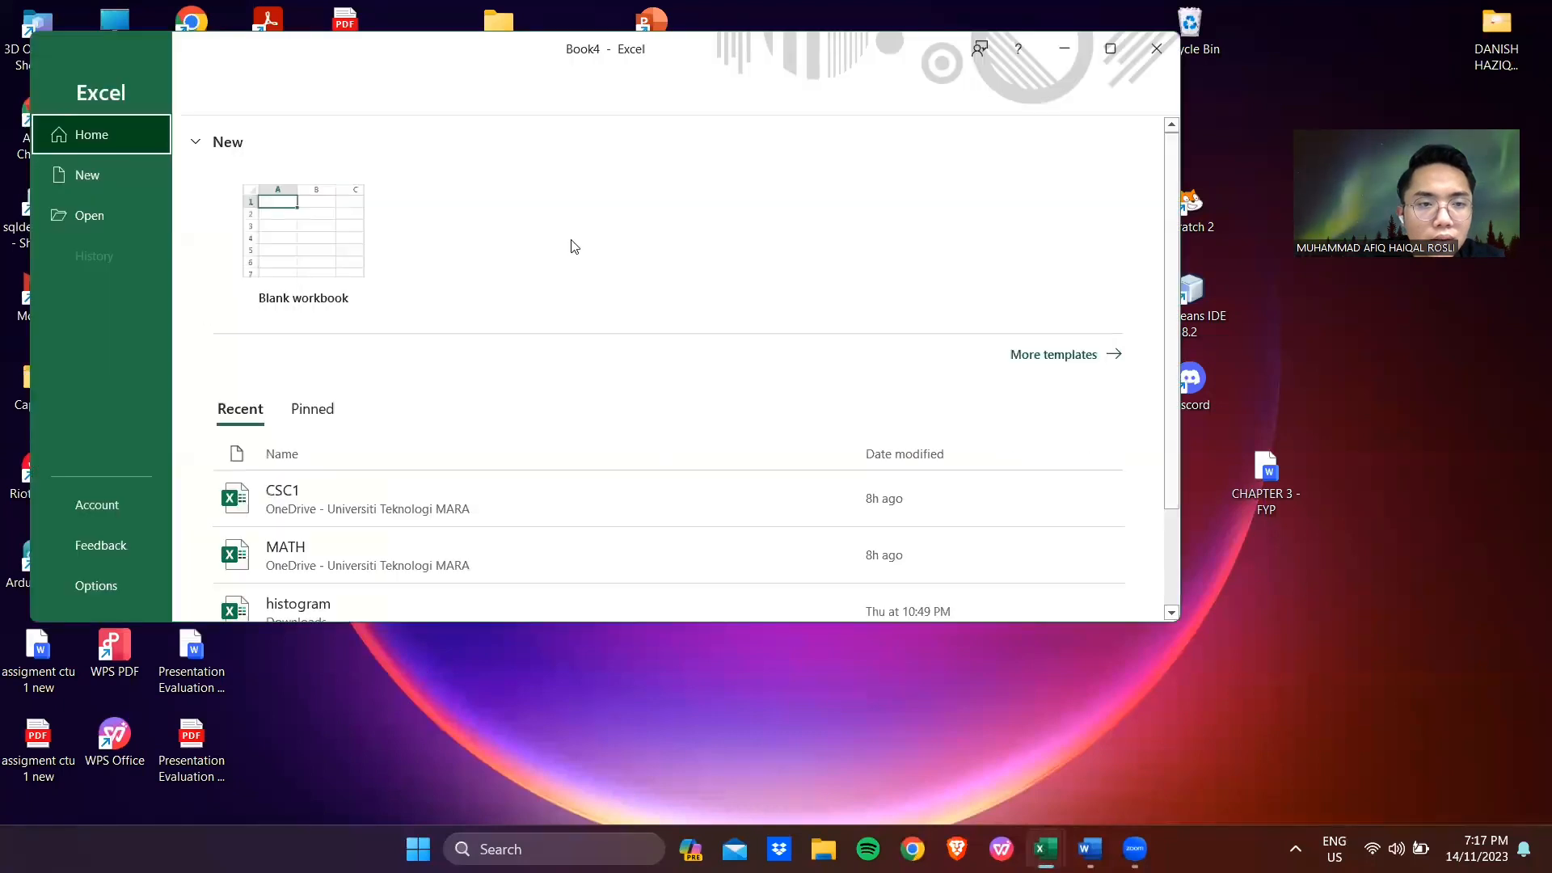
{"action": "left_click", "coordinate": [1109, 48]}
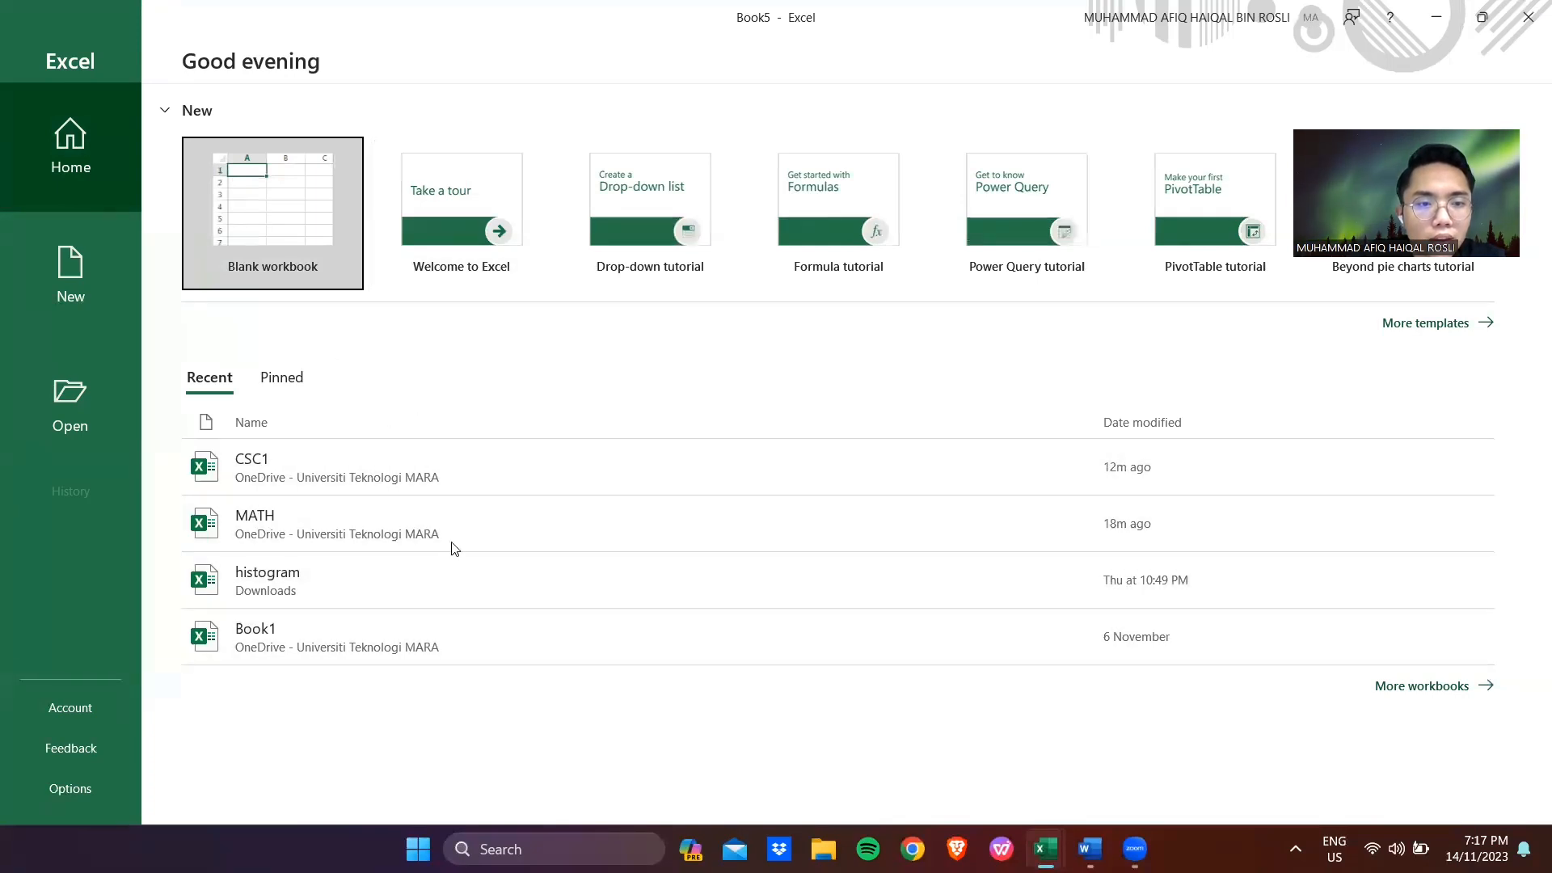
Create a new blank workbook
{"action": "left_click", "coordinate": [54, 288]}
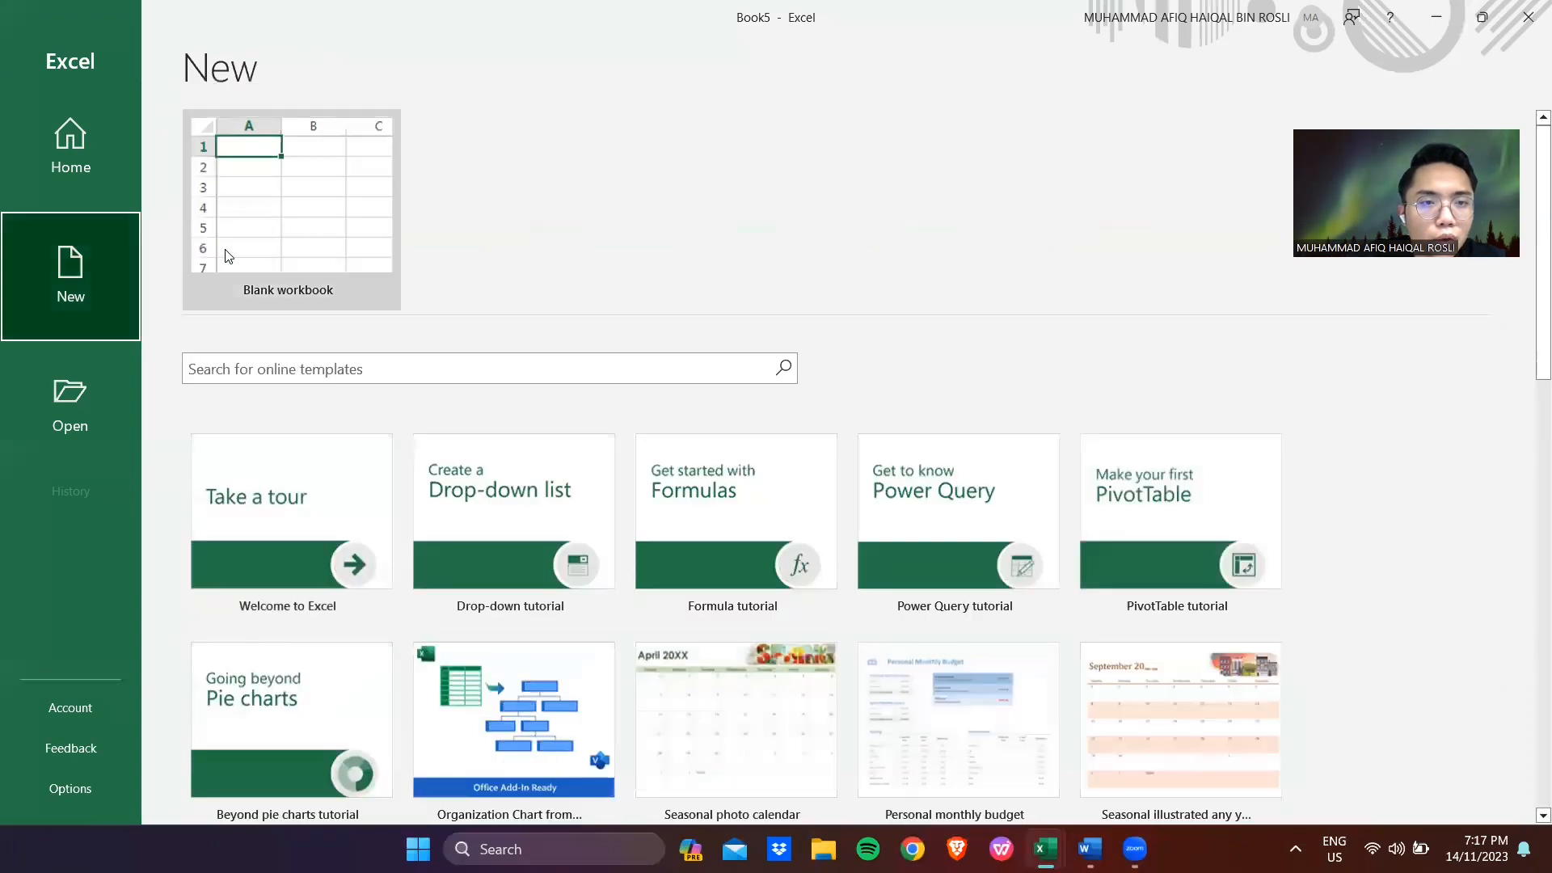
{"action": "left_click", "coordinate": [103, 403]}
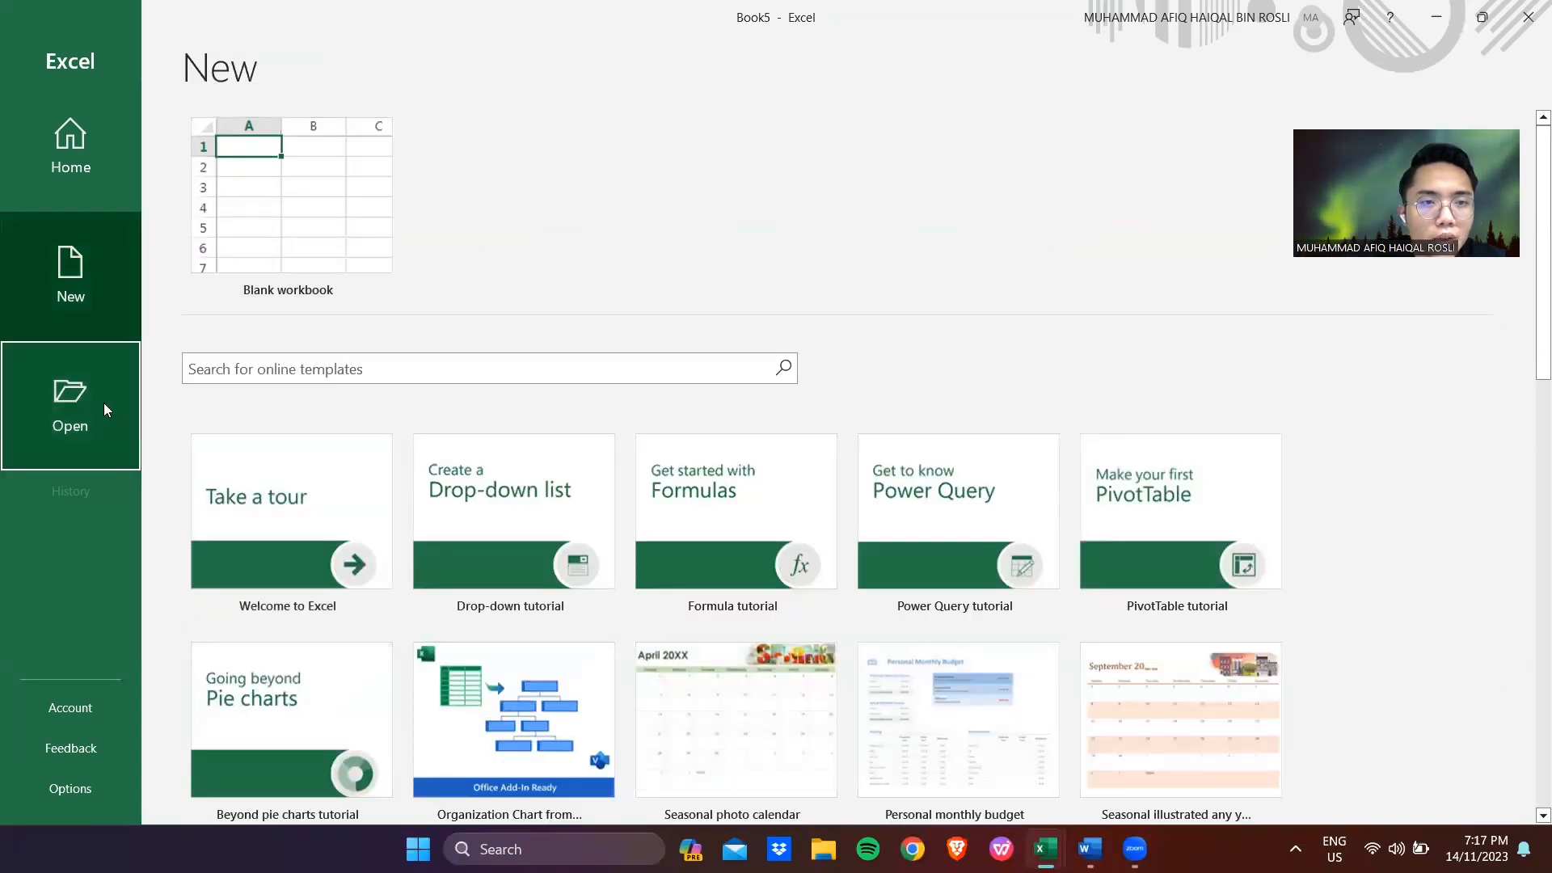
{"action": "left_click", "coordinate": [48, 299]}
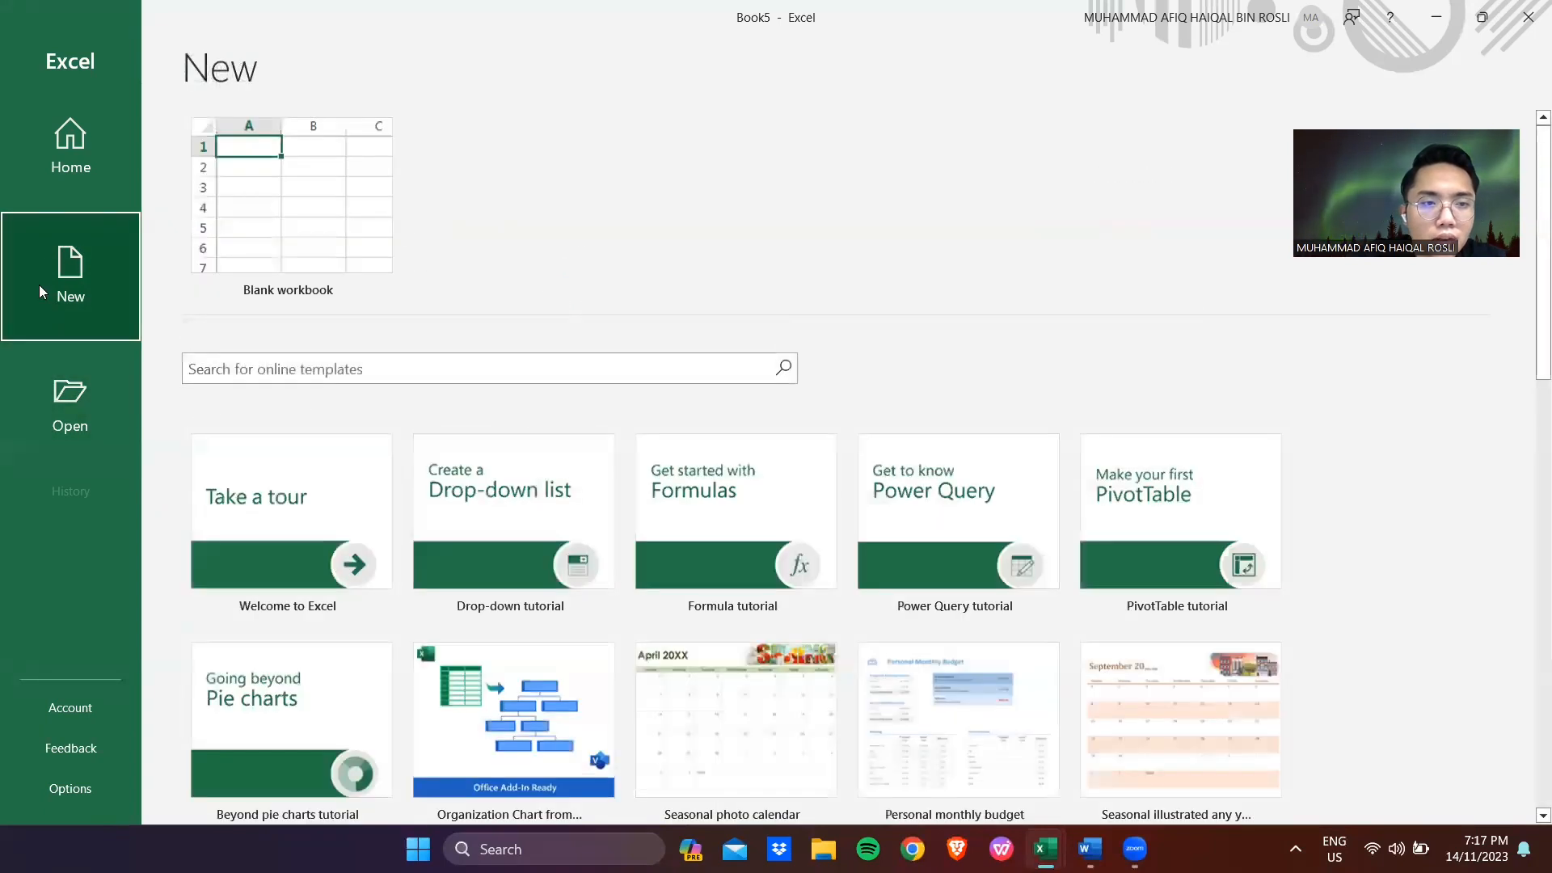
{"action": "left_click", "coordinate": [66, 180]}
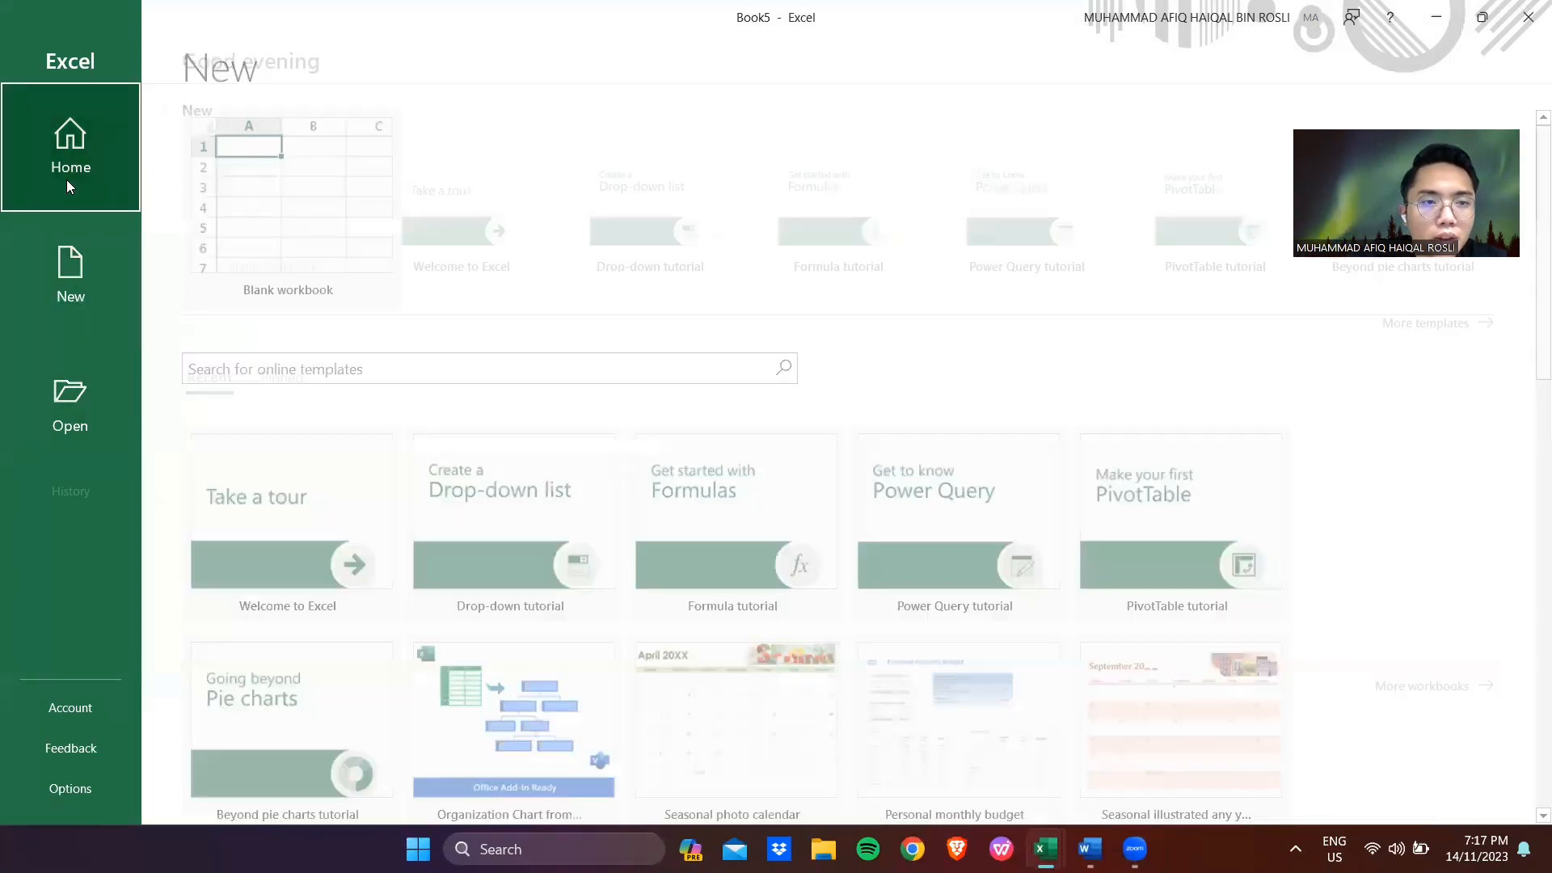
{"action": "left_click", "coordinate": [52, 233]}
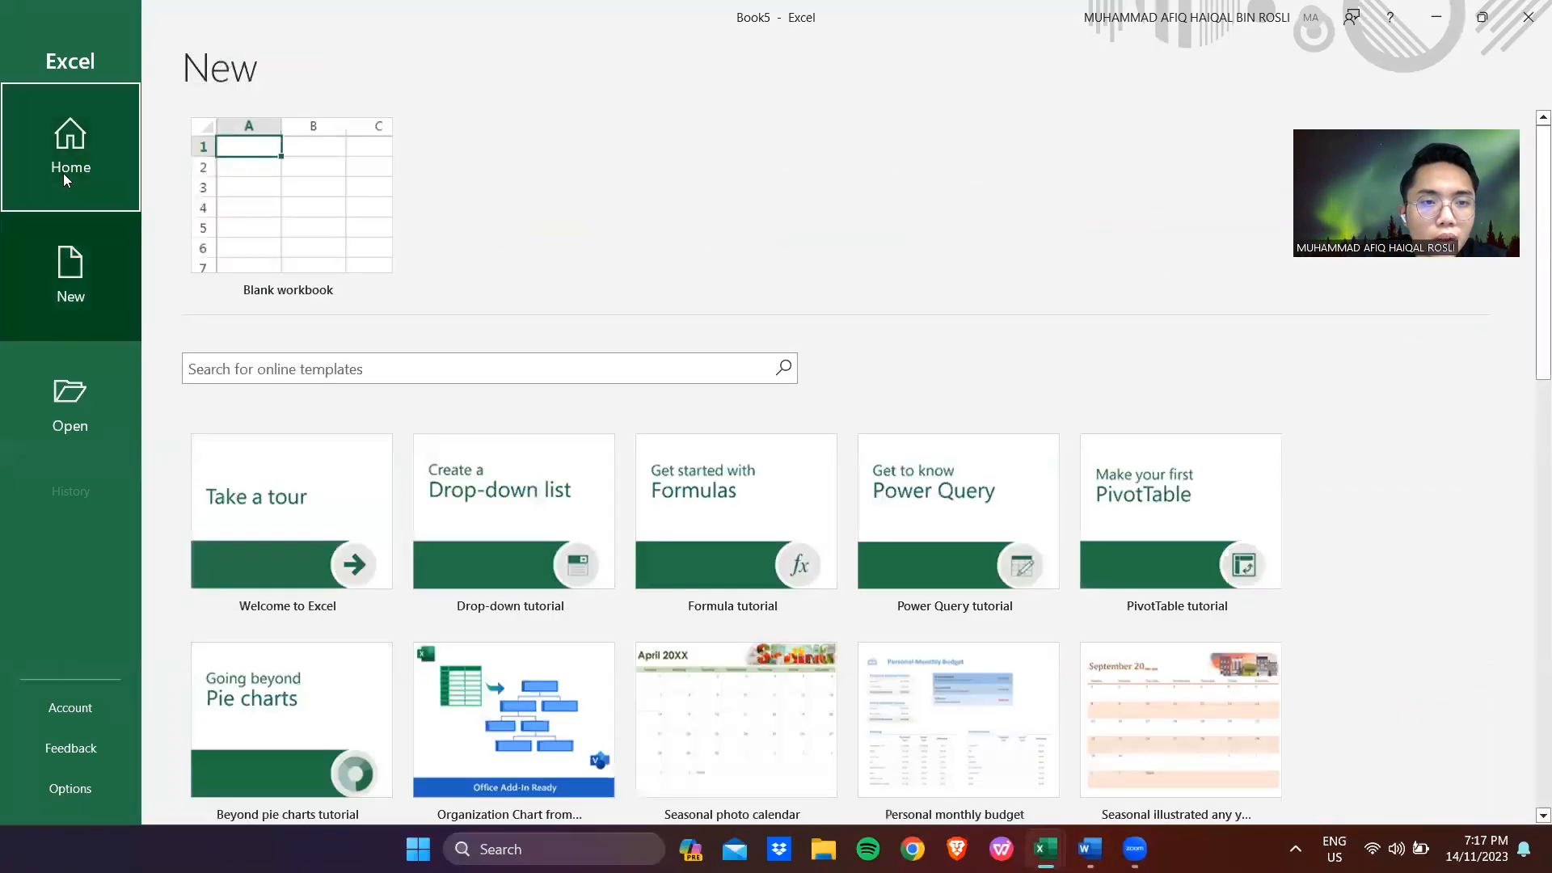
{"action": "left_click", "coordinate": [63, 173]}
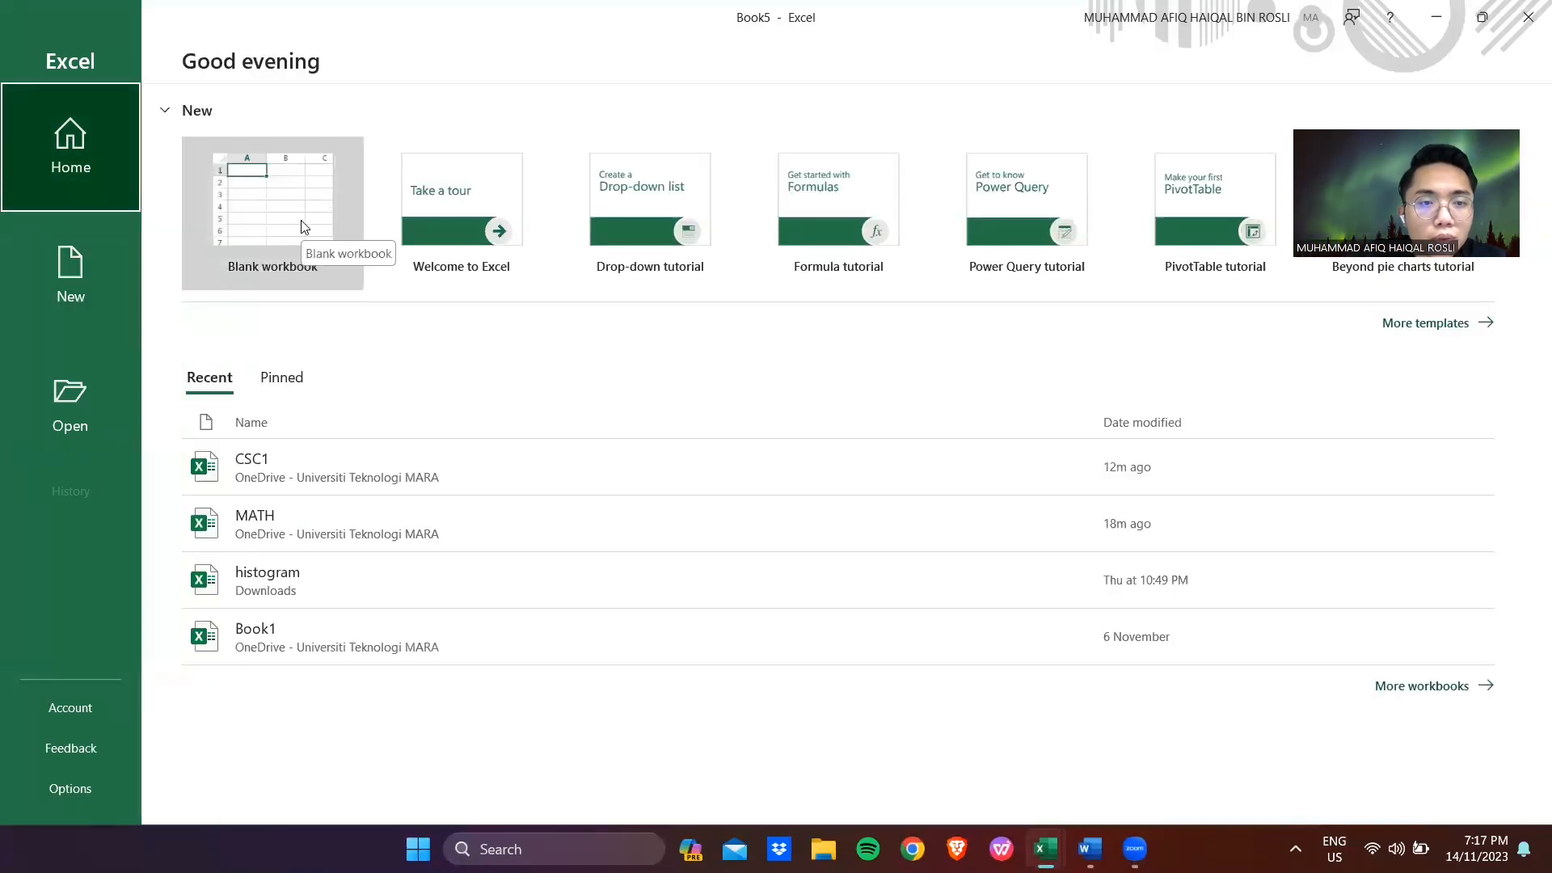
{"action": "left_click", "coordinate": [303, 227]}
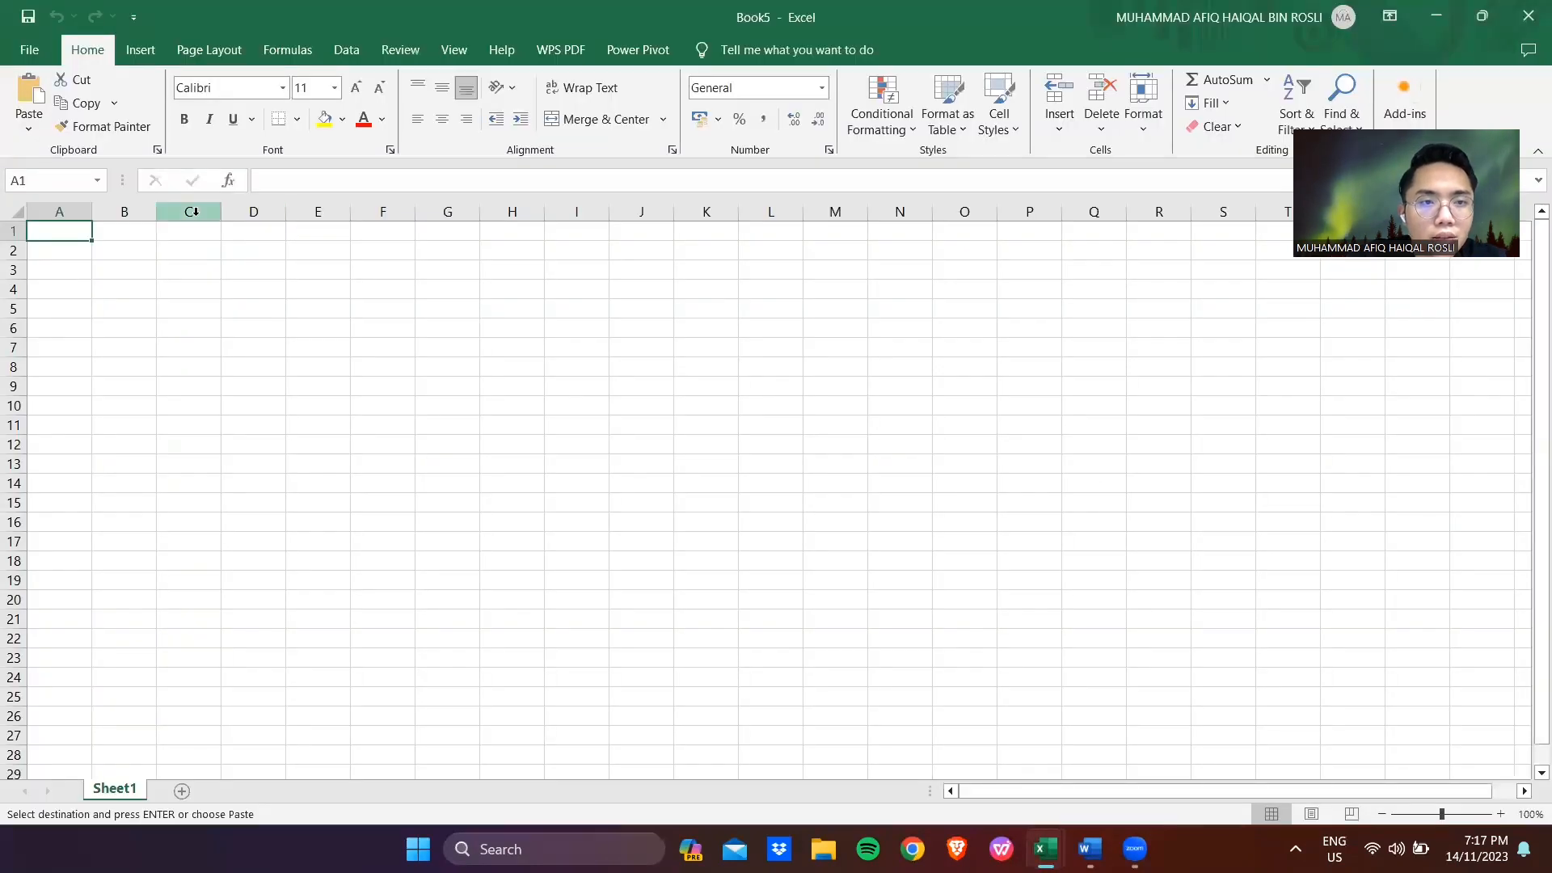
Switch to the Word document DRAFT CSC and copy the entire table of names and question marks
{"action": "left_click", "coordinate": [131, 204]}
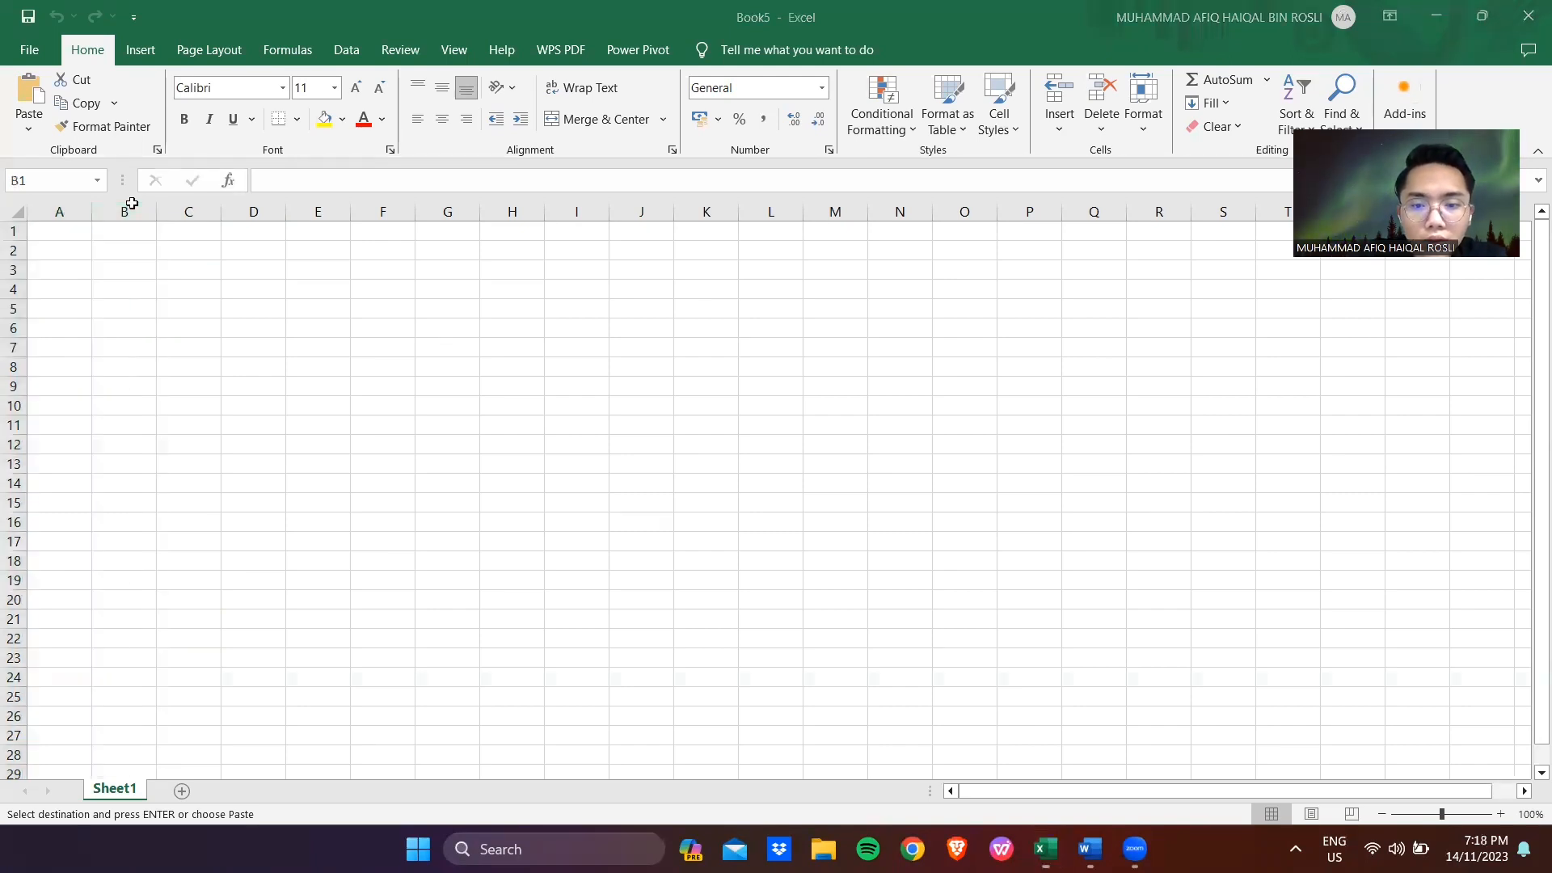
{"action": "left_click", "coordinate": [1090, 849]}
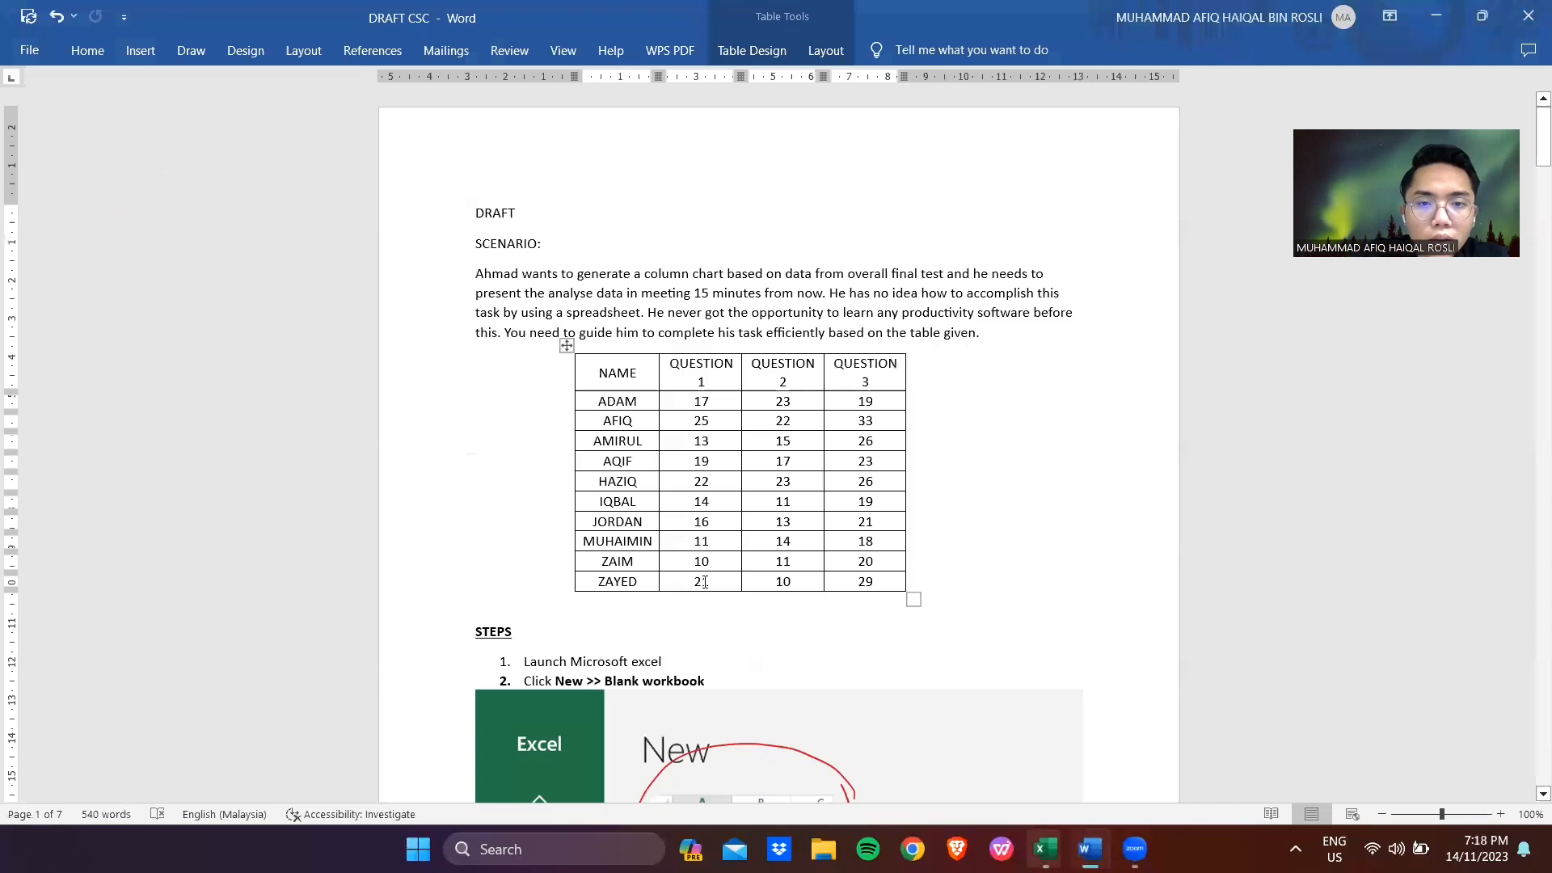
{"action": "left_click", "coordinate": [914, 599]}
{"action": "key", "text": "ctrl+c"}
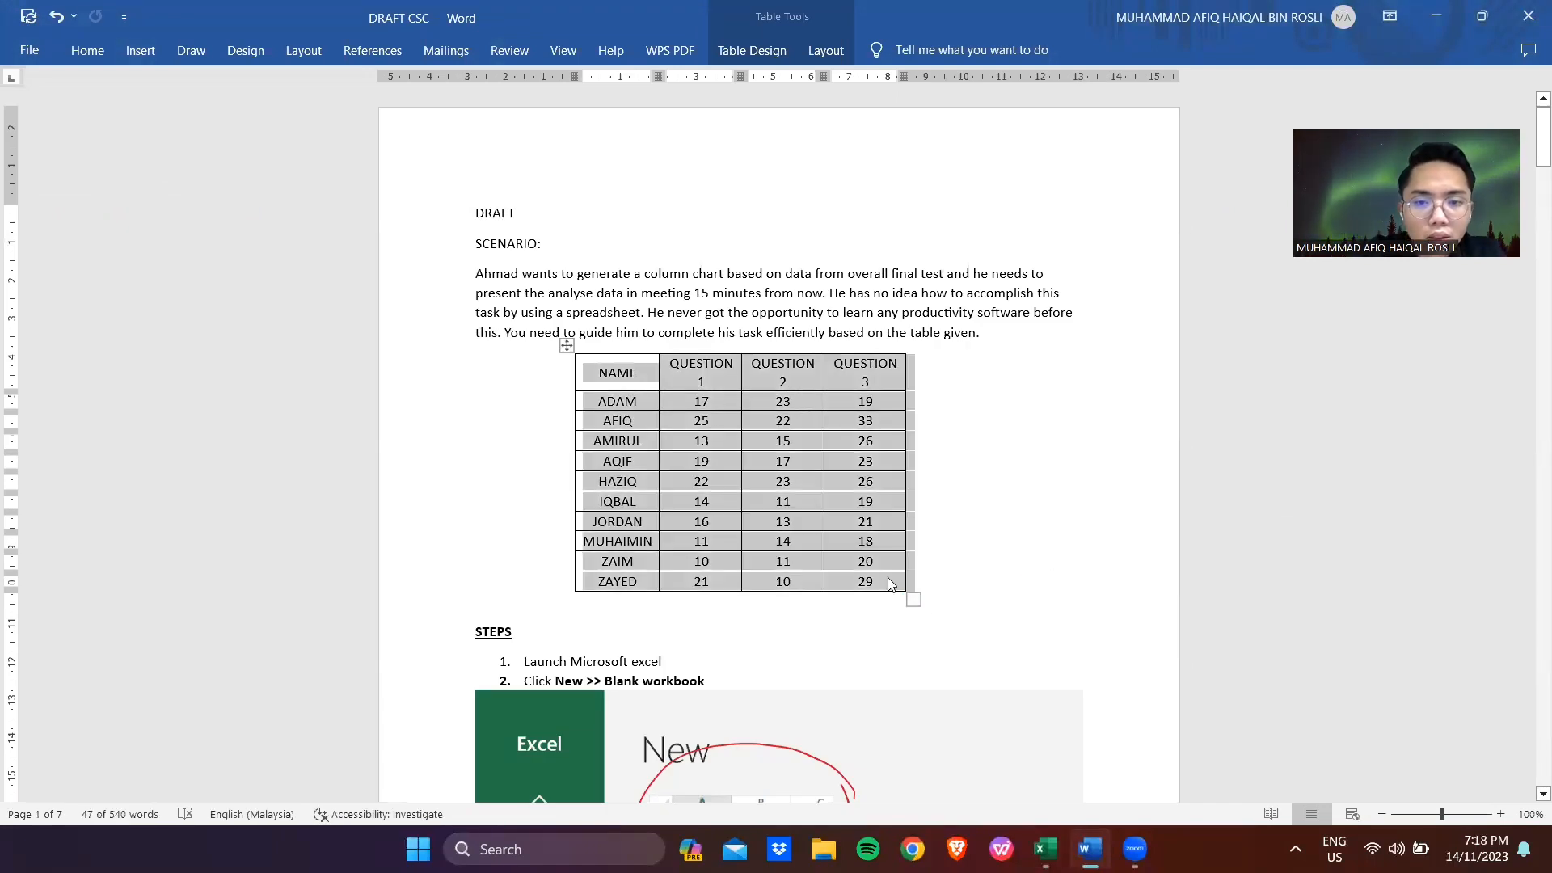
Switch back to the blank Excel workbook and paste the copied table starting at cell B1
{"action": "left_click", "coordinate": [1045, 849]}
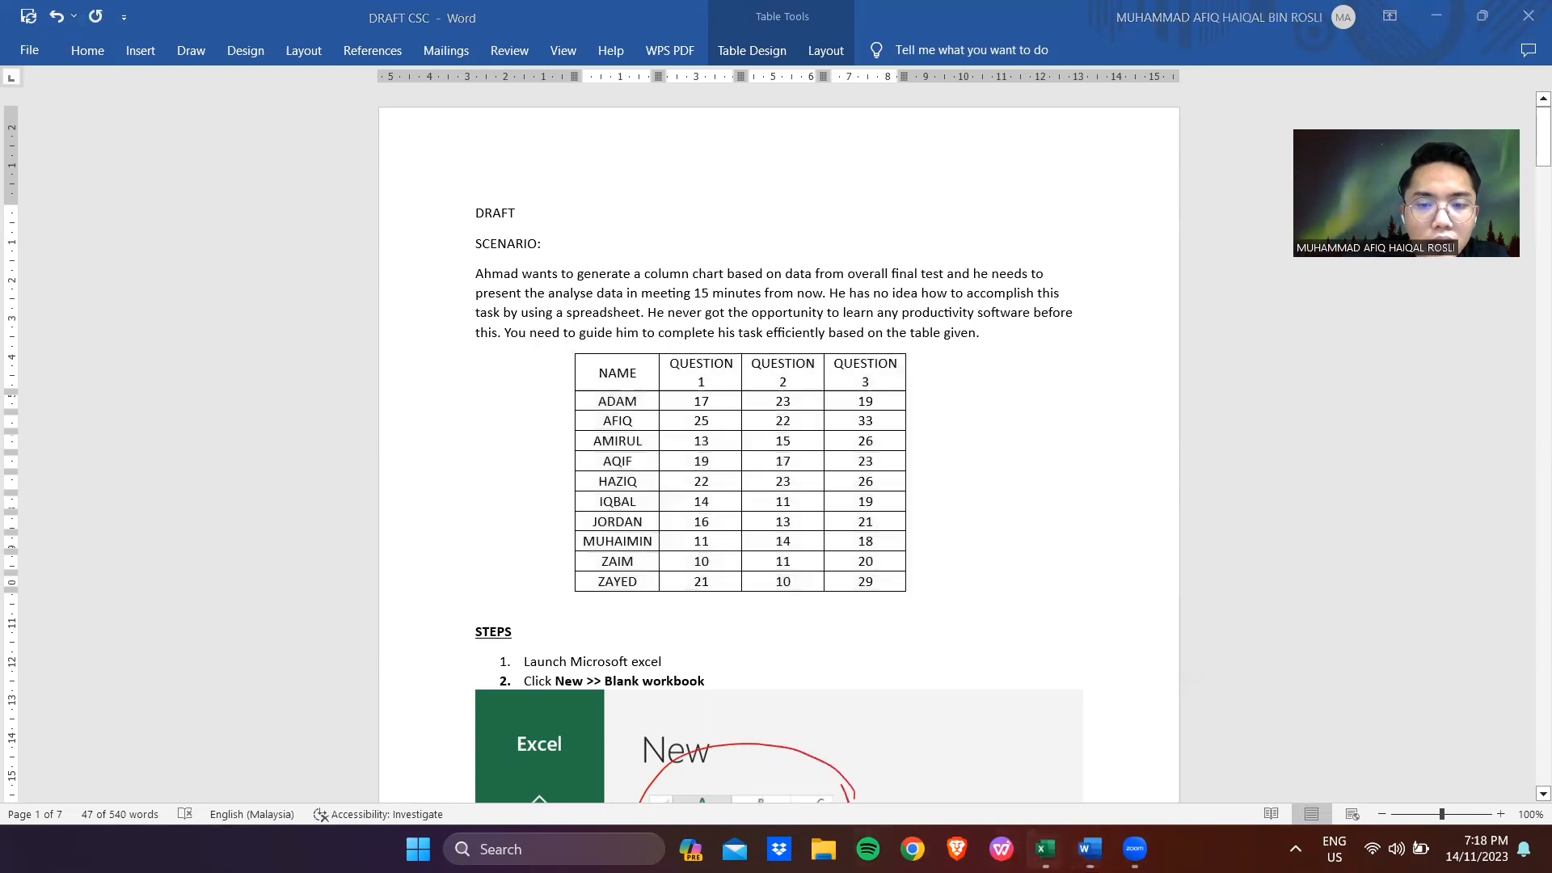
{"action": "left_click", "coordinate": [1246, 736]}
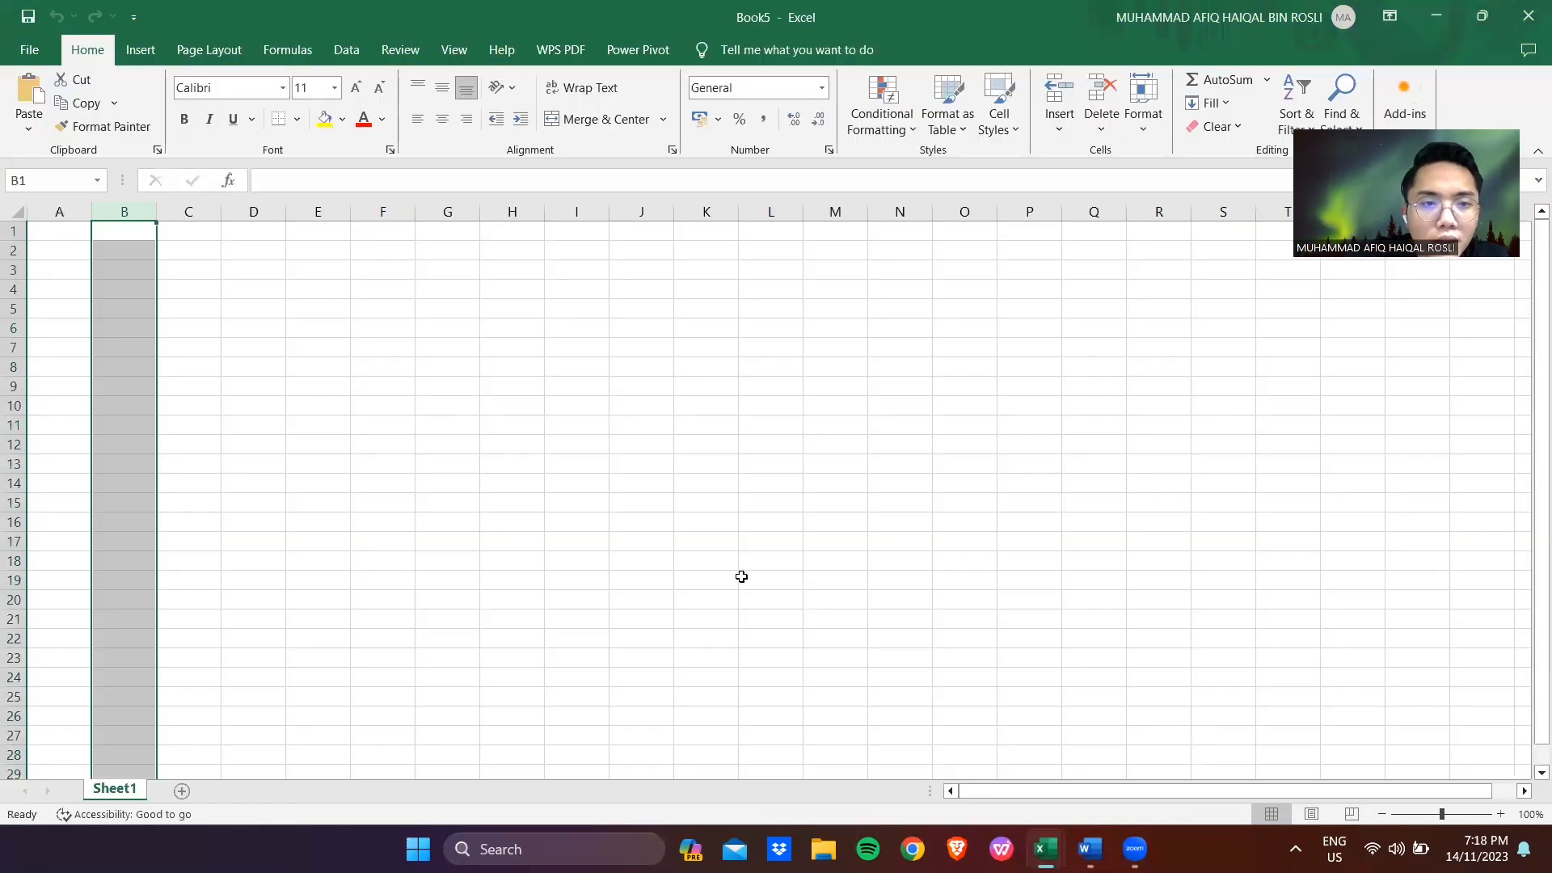
{"action": "left_click", "coordinate": [132, 230]}
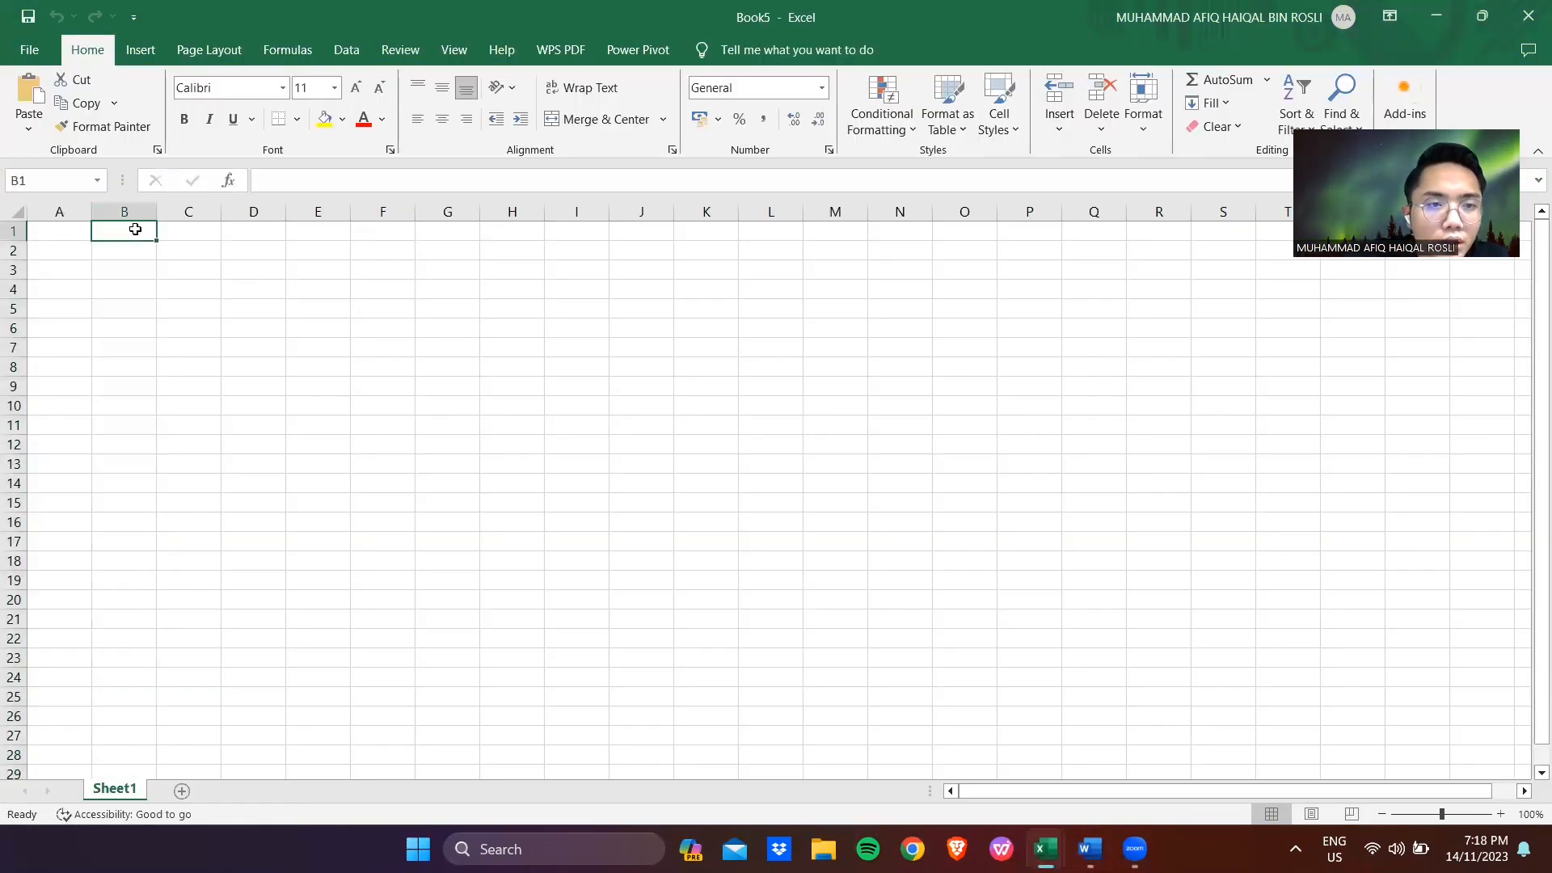
{"action": "left_click", "coordinate": [31, 91]}
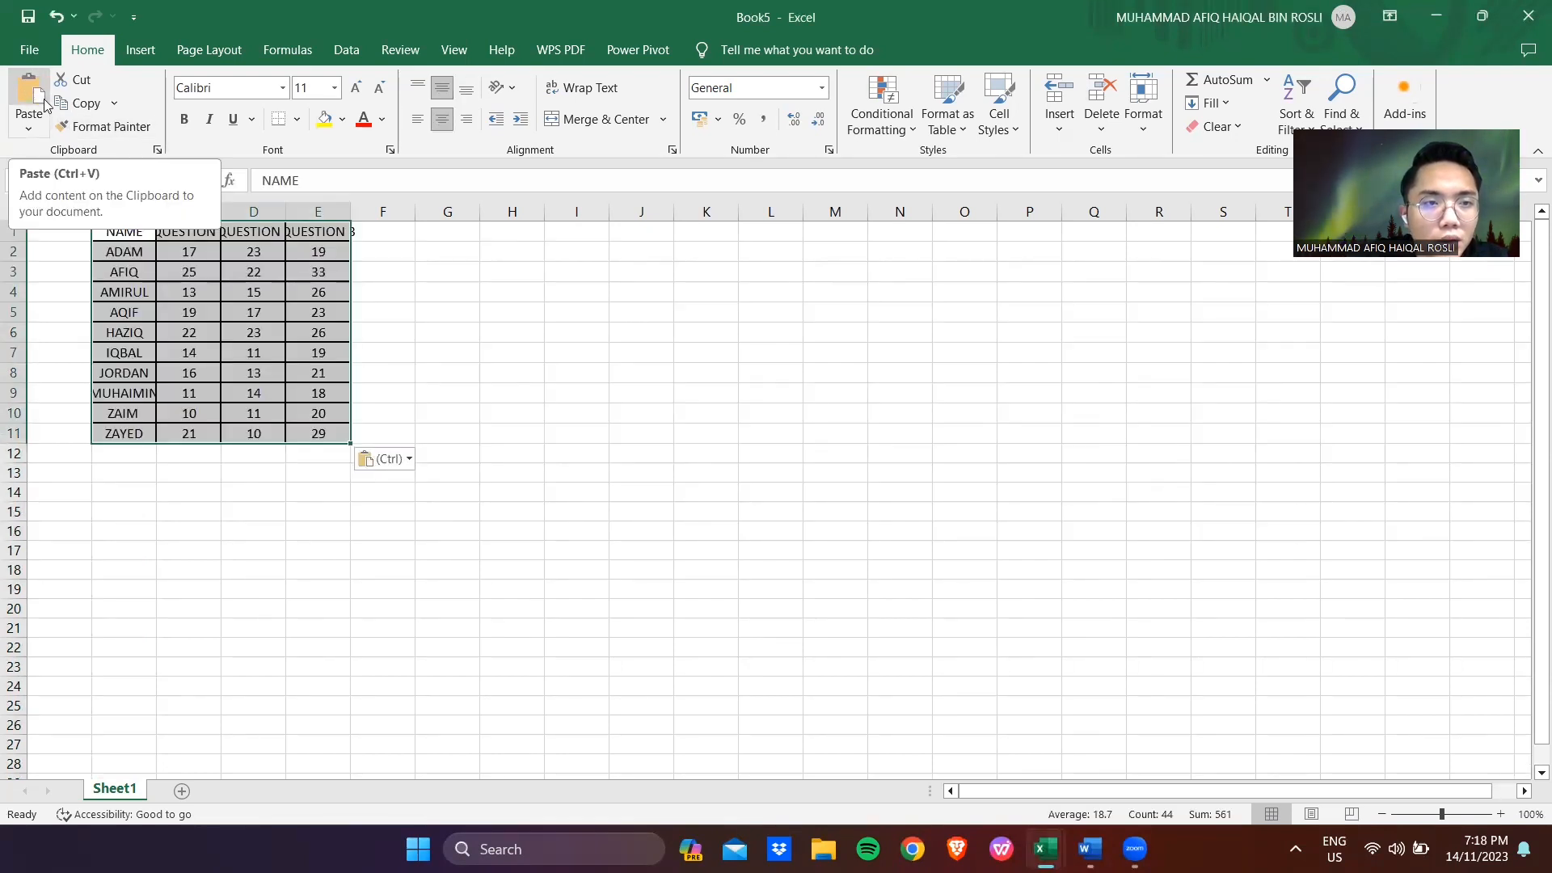
{"action": "left_click", "coordinate": [405, 338]}
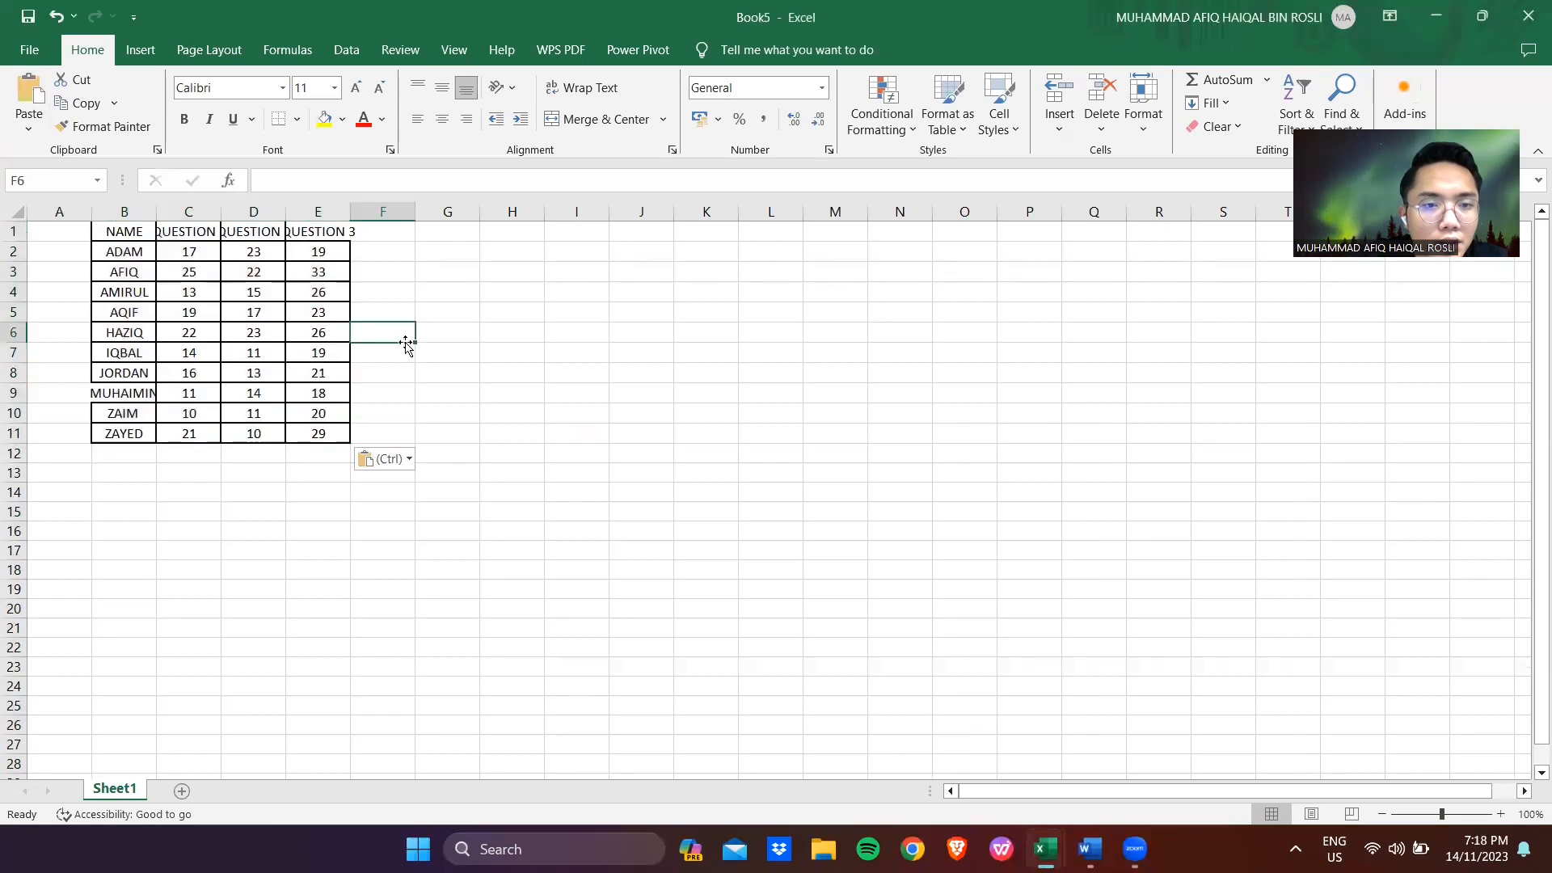
Auto-fit the widths of columns C, D and E to the QUESTION 1, QUESTION 2 and QUESTION 3 headings
{"action": "left_click", "coordinate": [204, 212]}
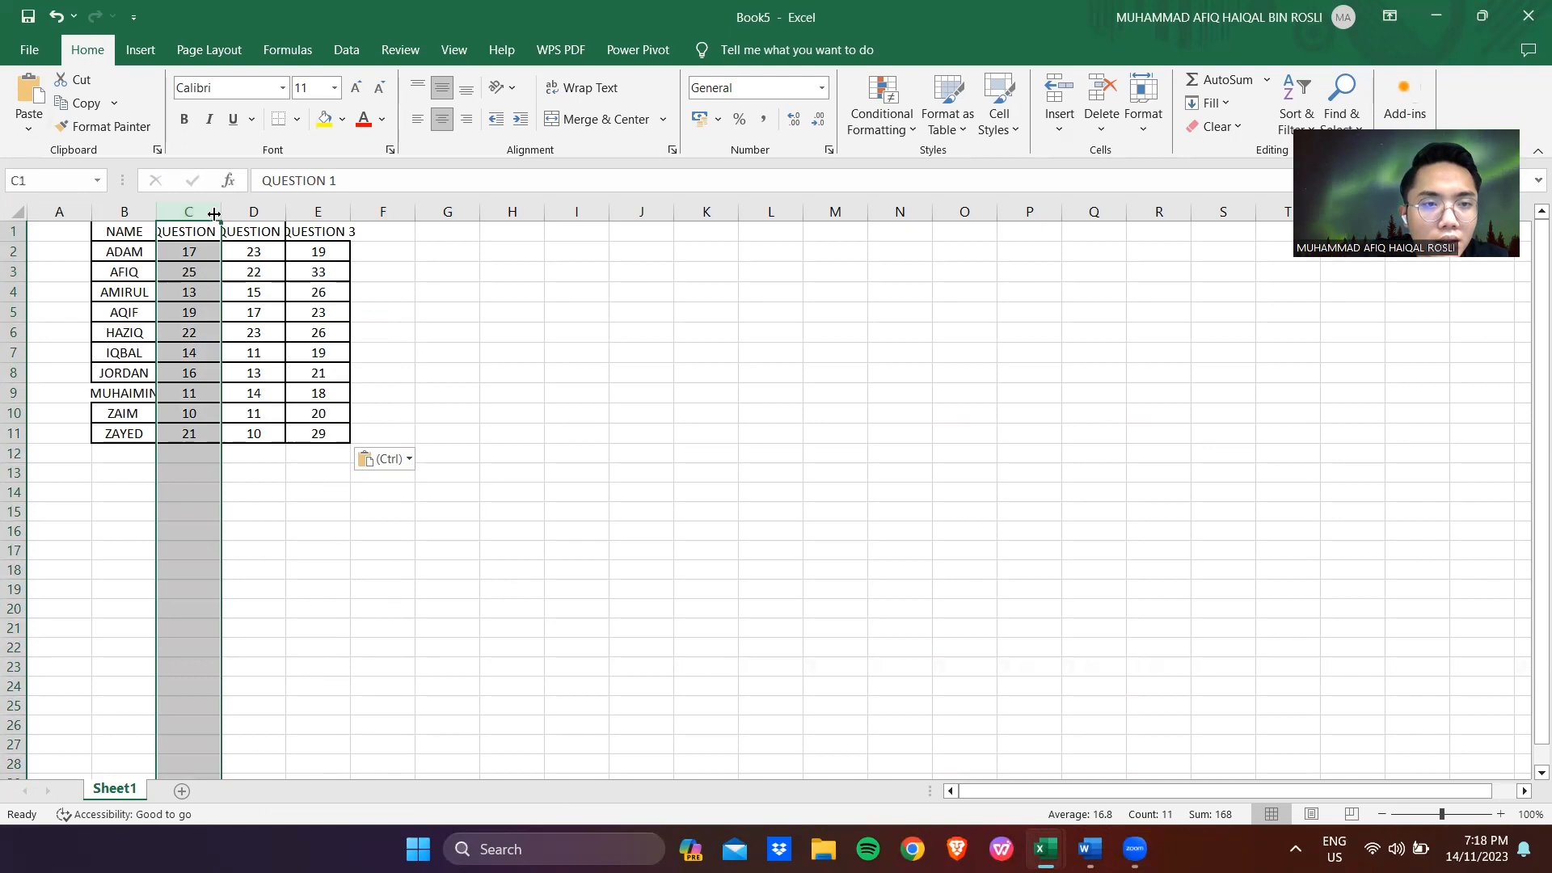
{"action": "double_click", "coordinate": [214, 212]}
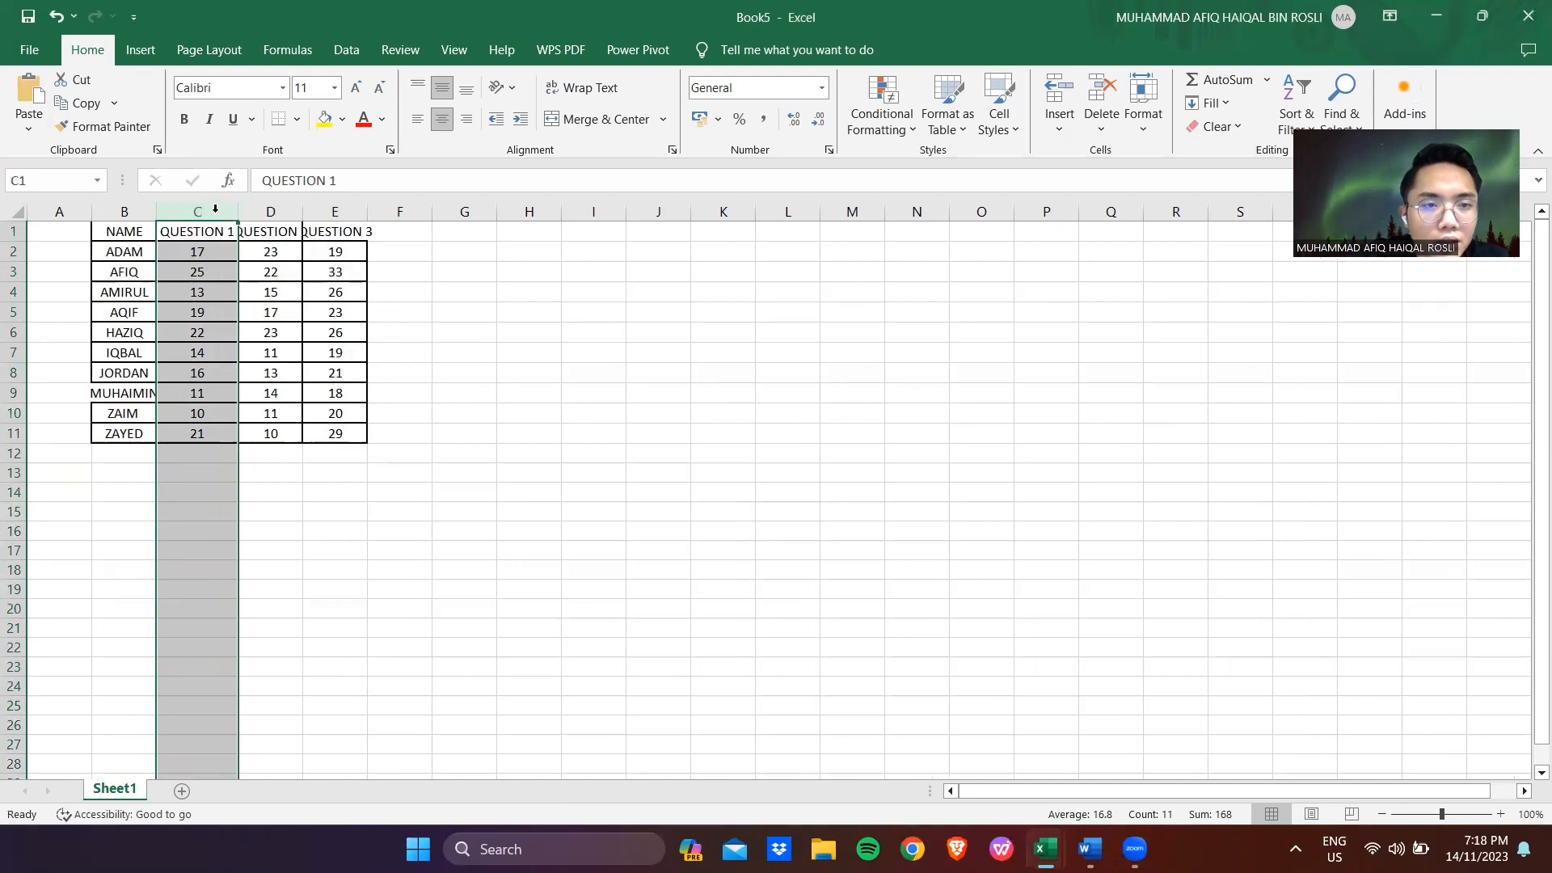
{"action": "double_click", "coordinate": [296, 214]}
{"action": "left_click", "coordinate": [279, 212]}
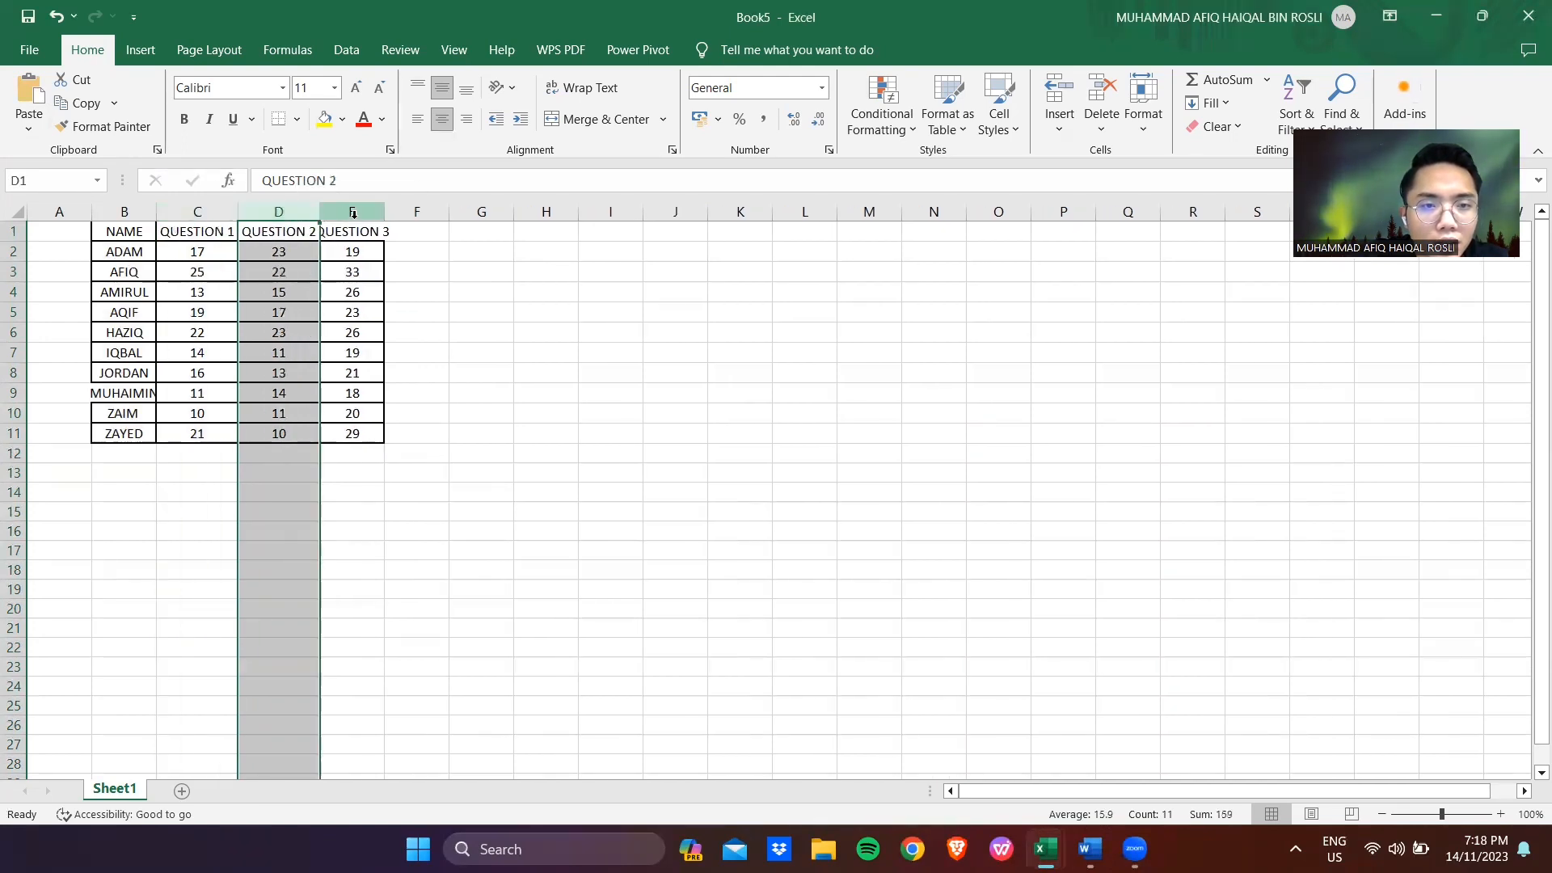
{"action": "left_click", "coordinate": [360, 217]}
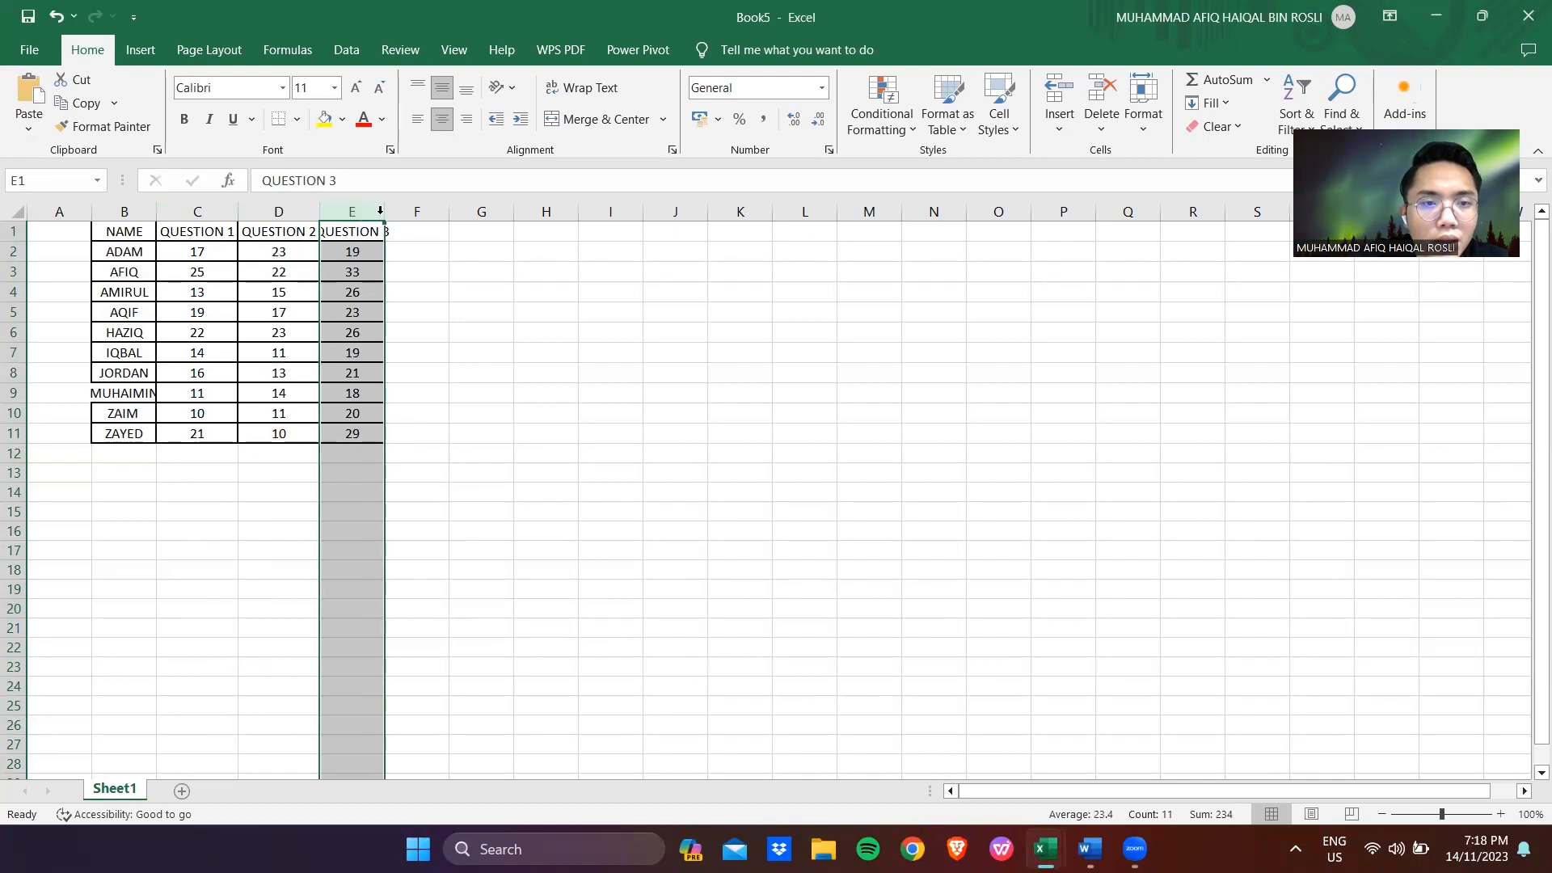
{"action": "double_click", "coordinate": [385, 211]}
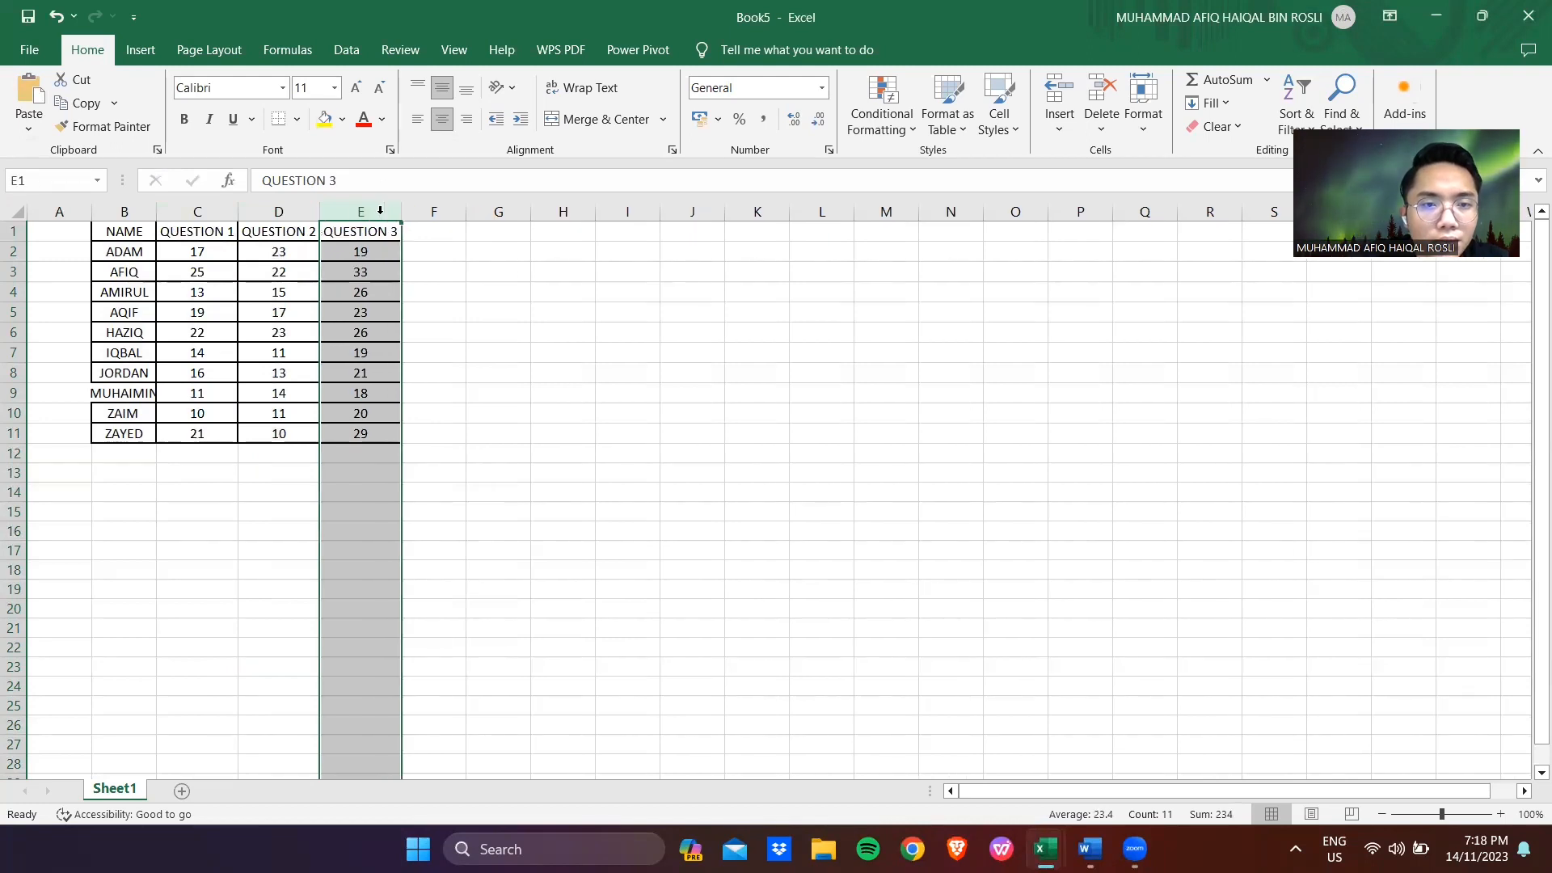
Enter the heading BIL in cell A1
{"action": "left_click", "coordinate": [61, 239]}
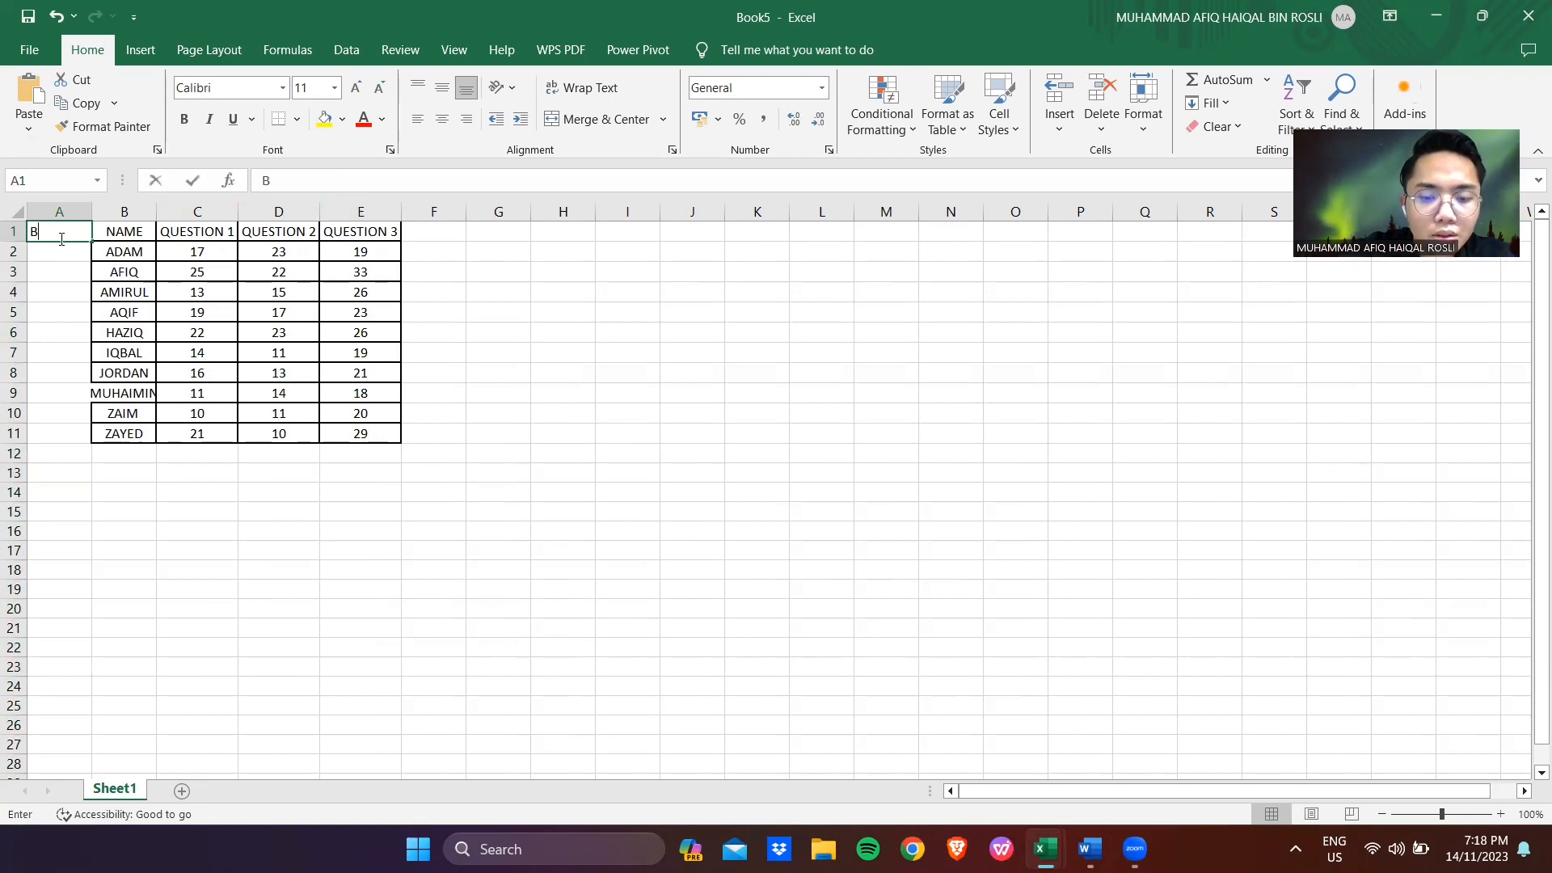
{"action": "type", "text": "Bil"}
{"action": "key", "text": "BackSpace"}
{"action": "type", "text": "IL"}
{"action": "key", "text": "Return"}
{"action": "type", "text": "1"}
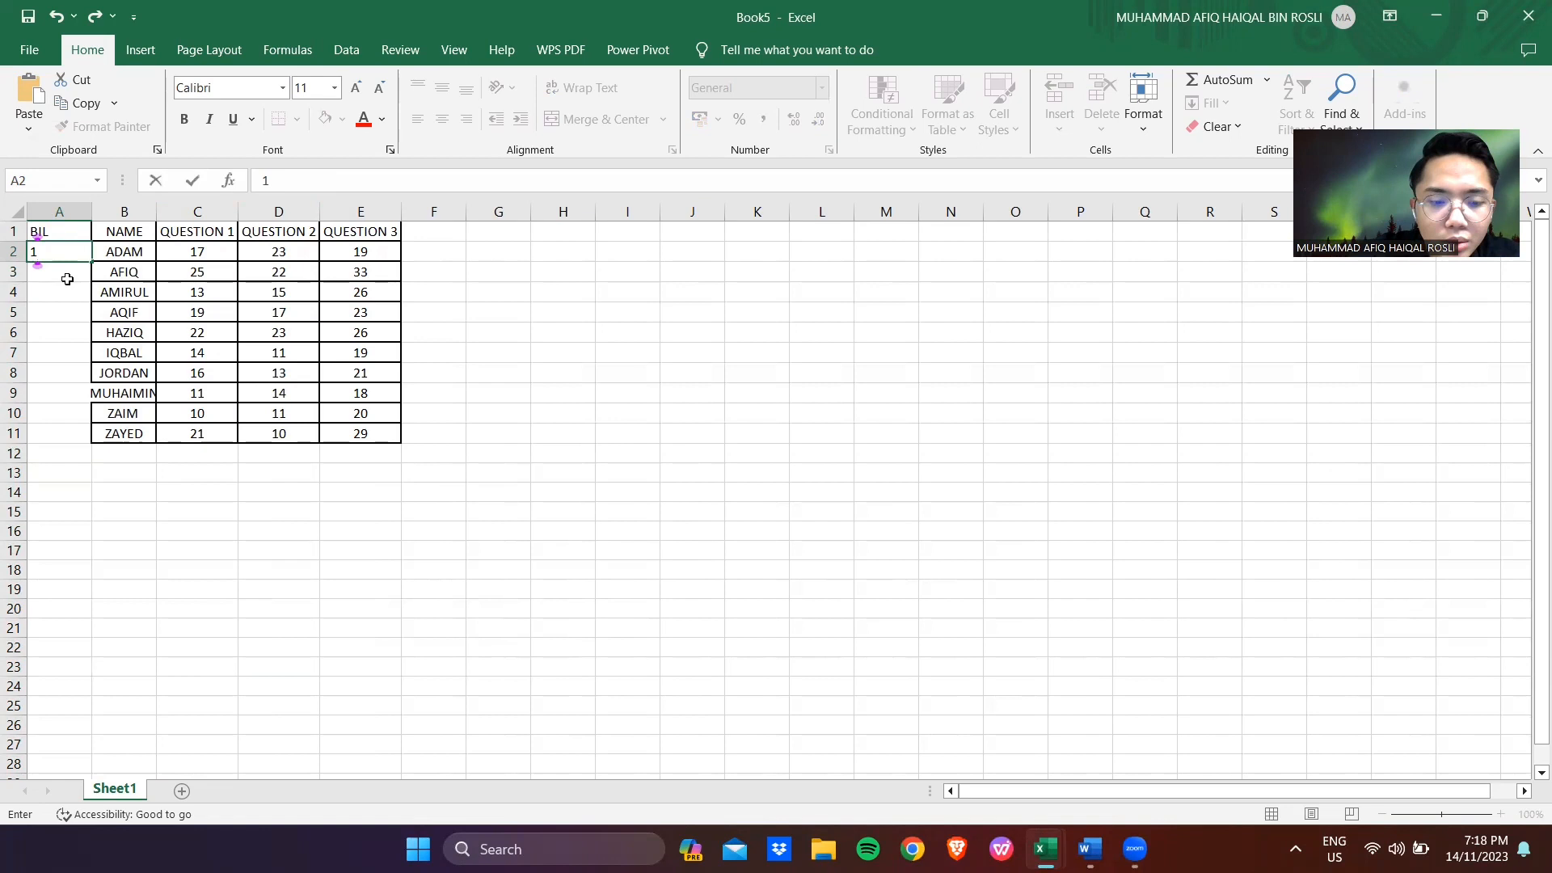
{"action": "key", "text": "Return"}
{"action": "key", "text": "Up"}
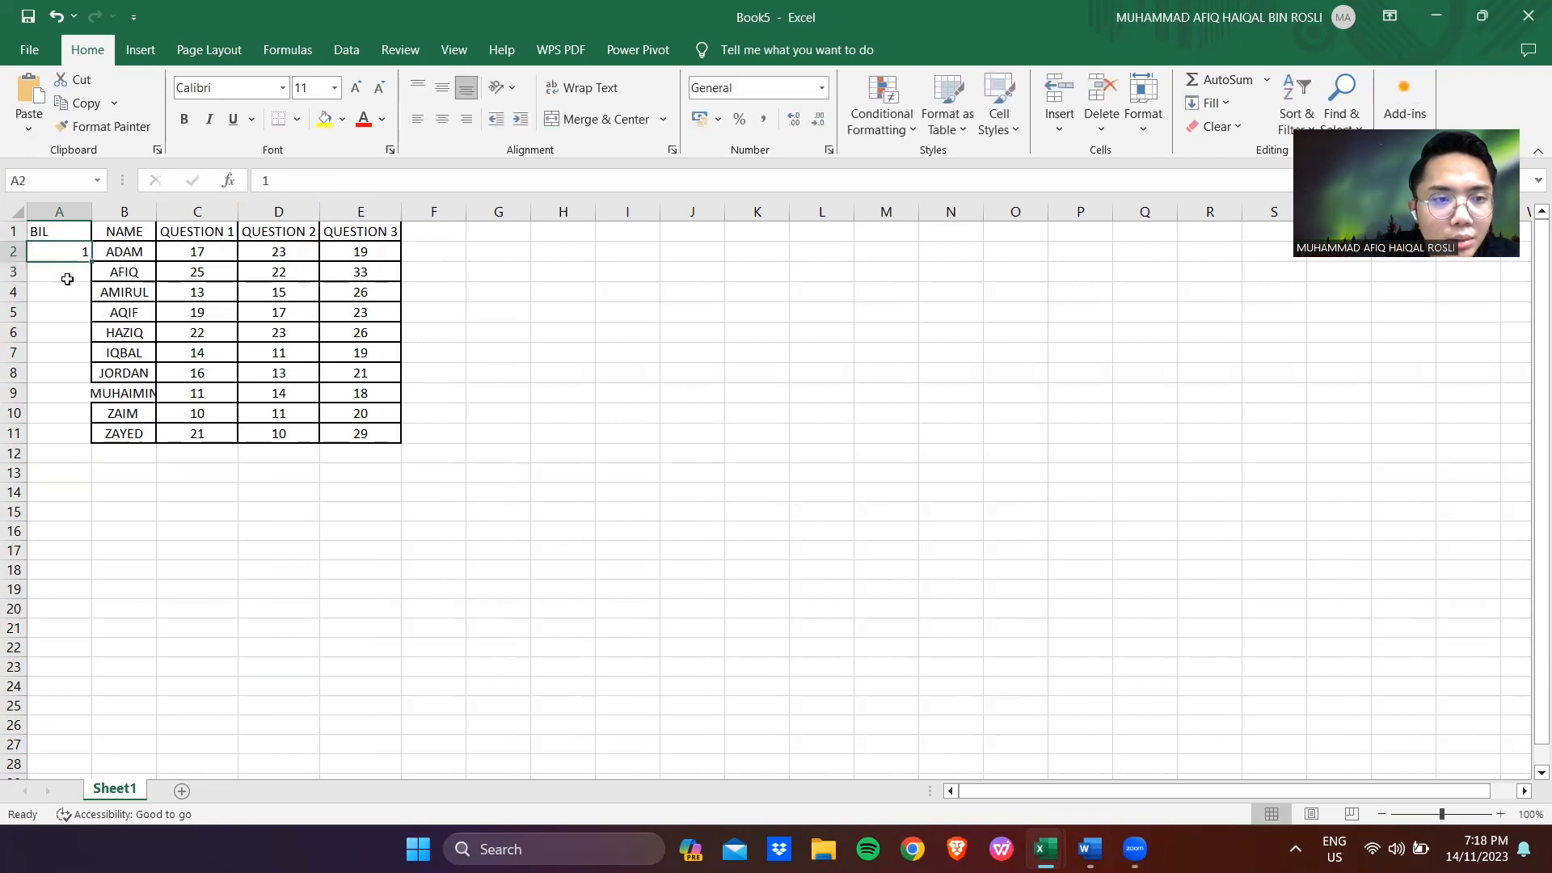
{"action": "mouse_move", "coordinate": [92, 264]}
{"action": "left_mouse_down"}
{"action": "mouse_move", "coordinate": [85, 337]}
{"action": "mouse_move", "coordinate": [72, 252]}
{"action": "left_mouse_up"}
{"action": "left_click", "coordinate": [76, 235]}
{"action": "left_click", "coordinate": [59, 280]}
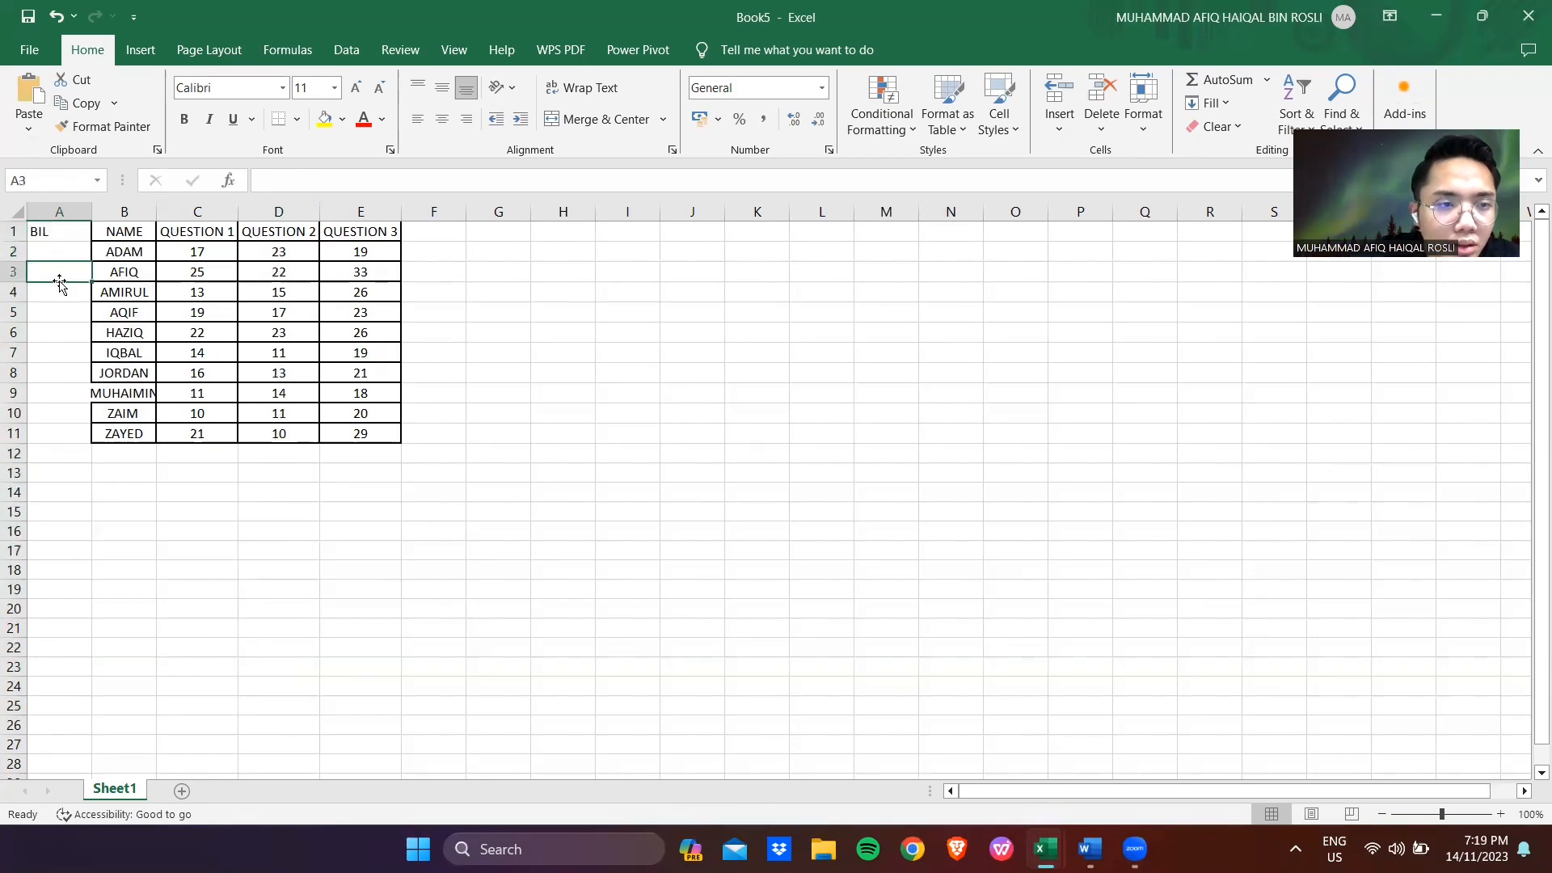
Enter 1 and 2 in cells A2 and A3 and fill the number series down to 10 in cell A11
{"action": "left_click", "coordinate": [69, 253]}
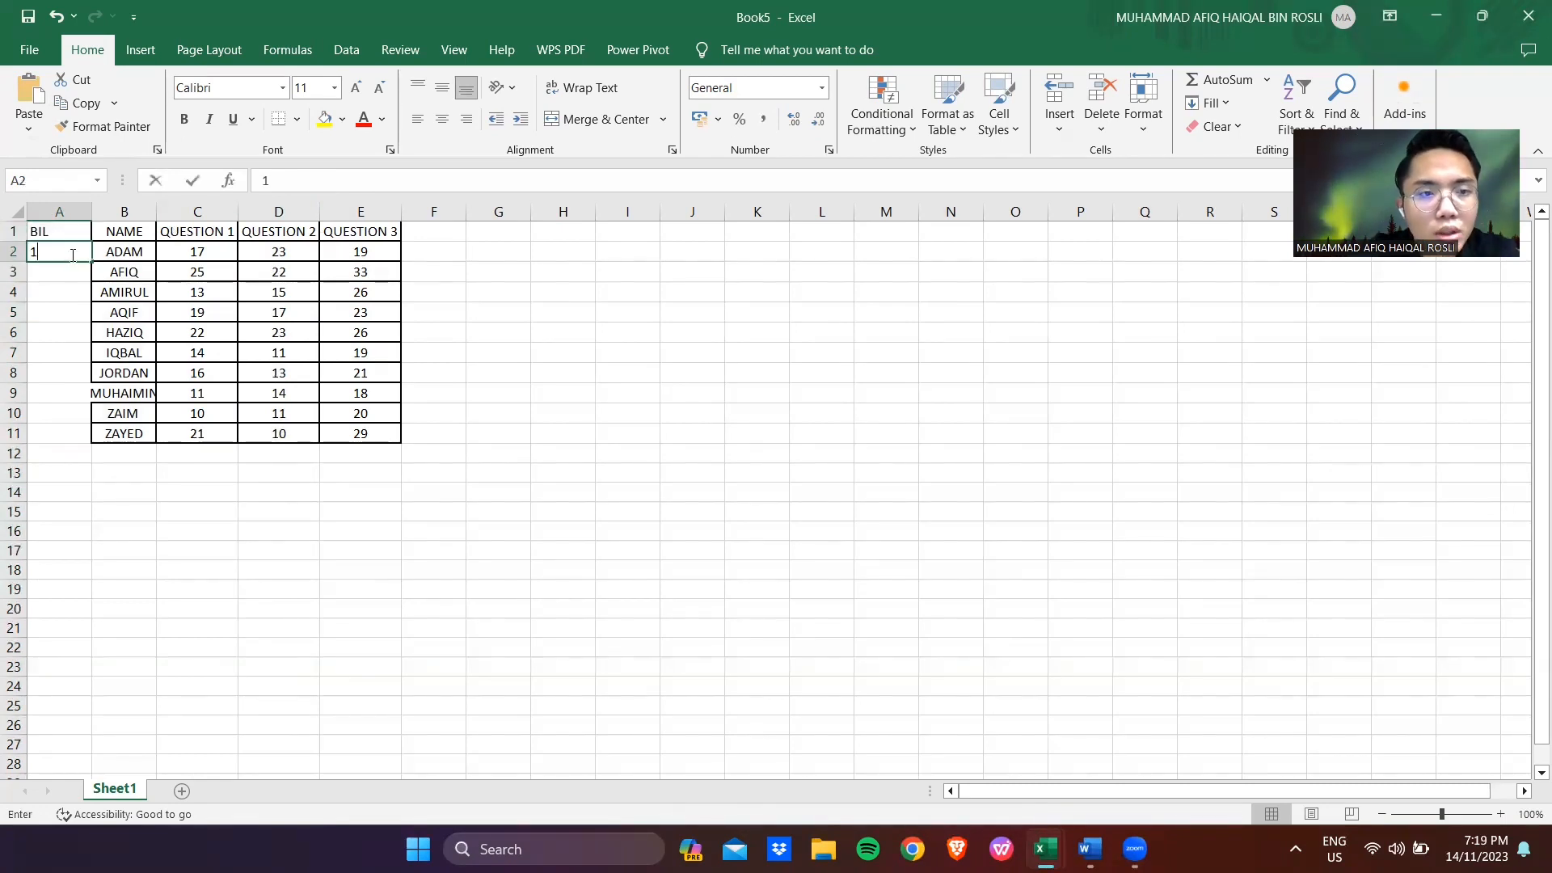
{"action": "type", "text": "1"}
{"action": "key", "text": "Return"}
{"action": "type", "text": "2"}
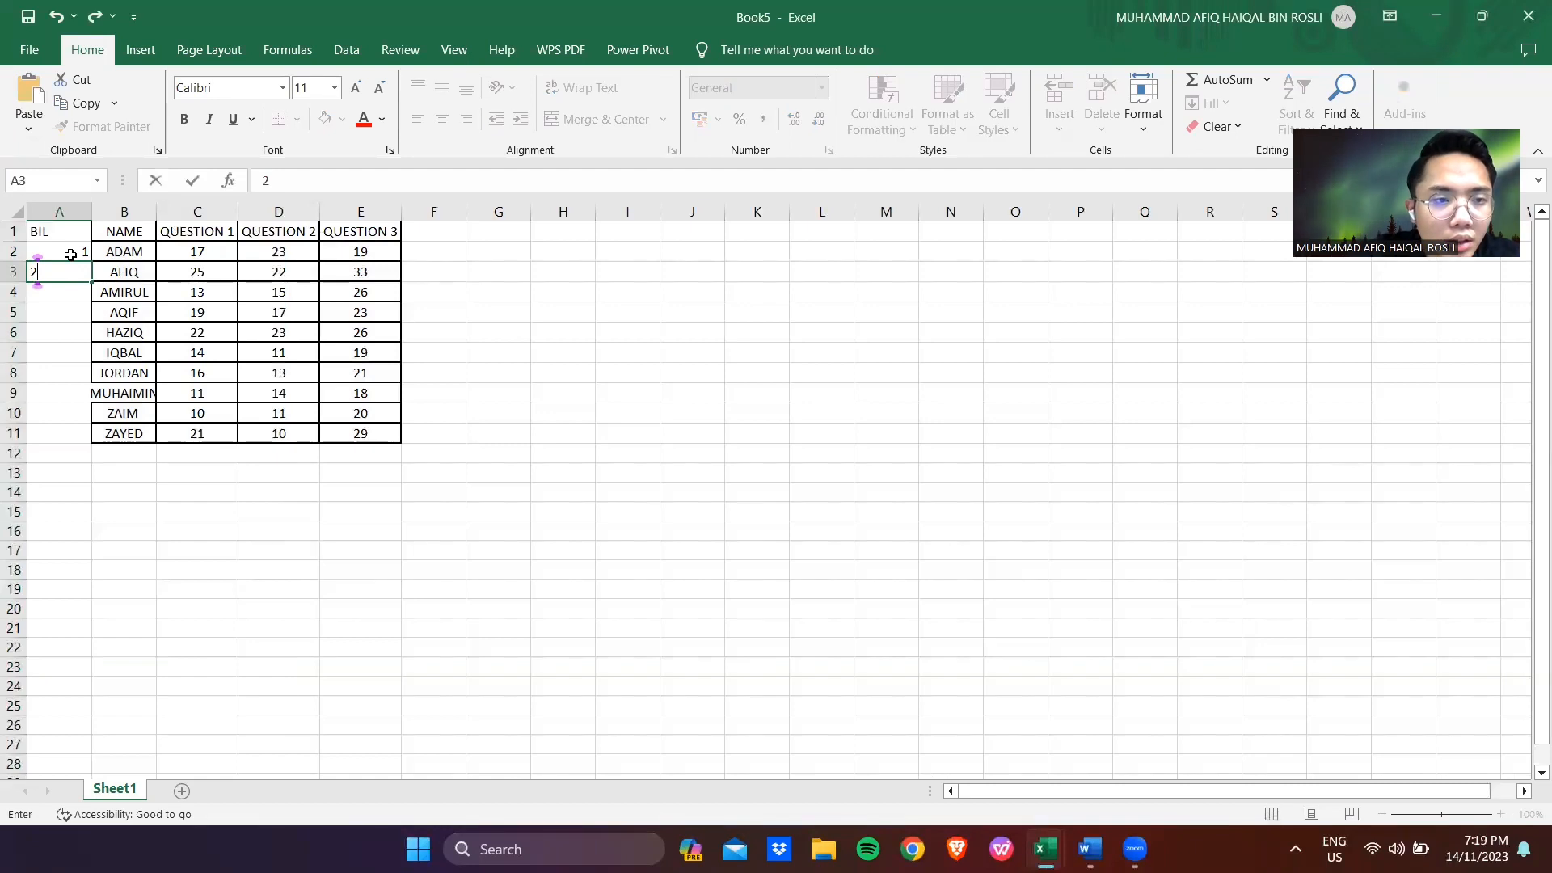
{"action": "left_click", "coordinate": [70, 255]}
{"action": "left_click_drag", "start_coordinate": [70, 254], "coordinate": [84, 439]}
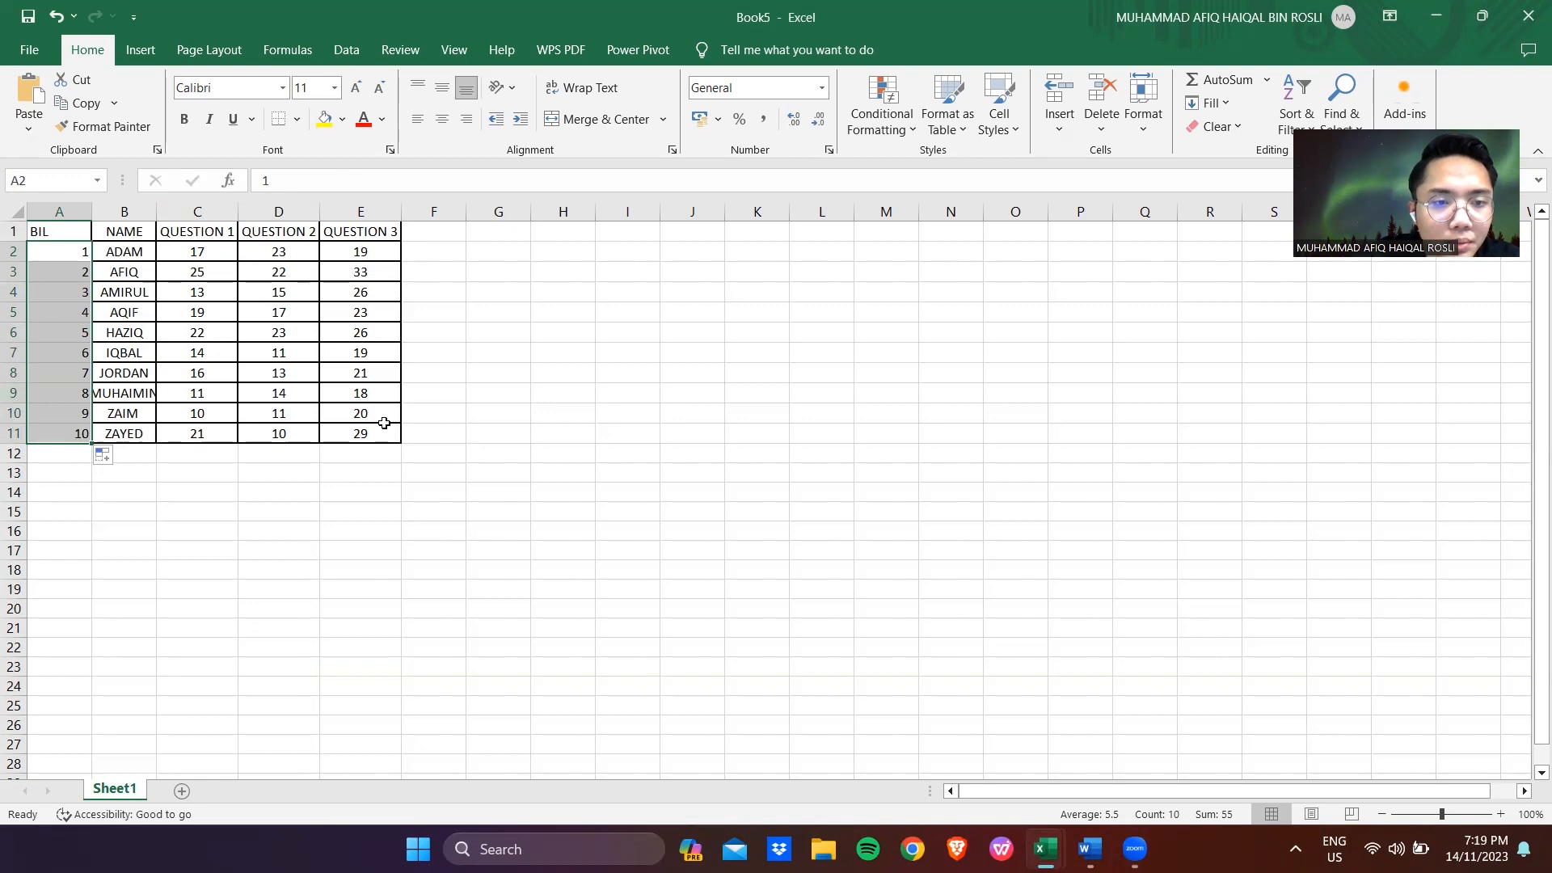
Enter the heading TOTAL MARKS in cell F1
{"action": "left_click", "coordinate": [436, 255]}
{"action": "left_click", "coordinate": [441, 229]}
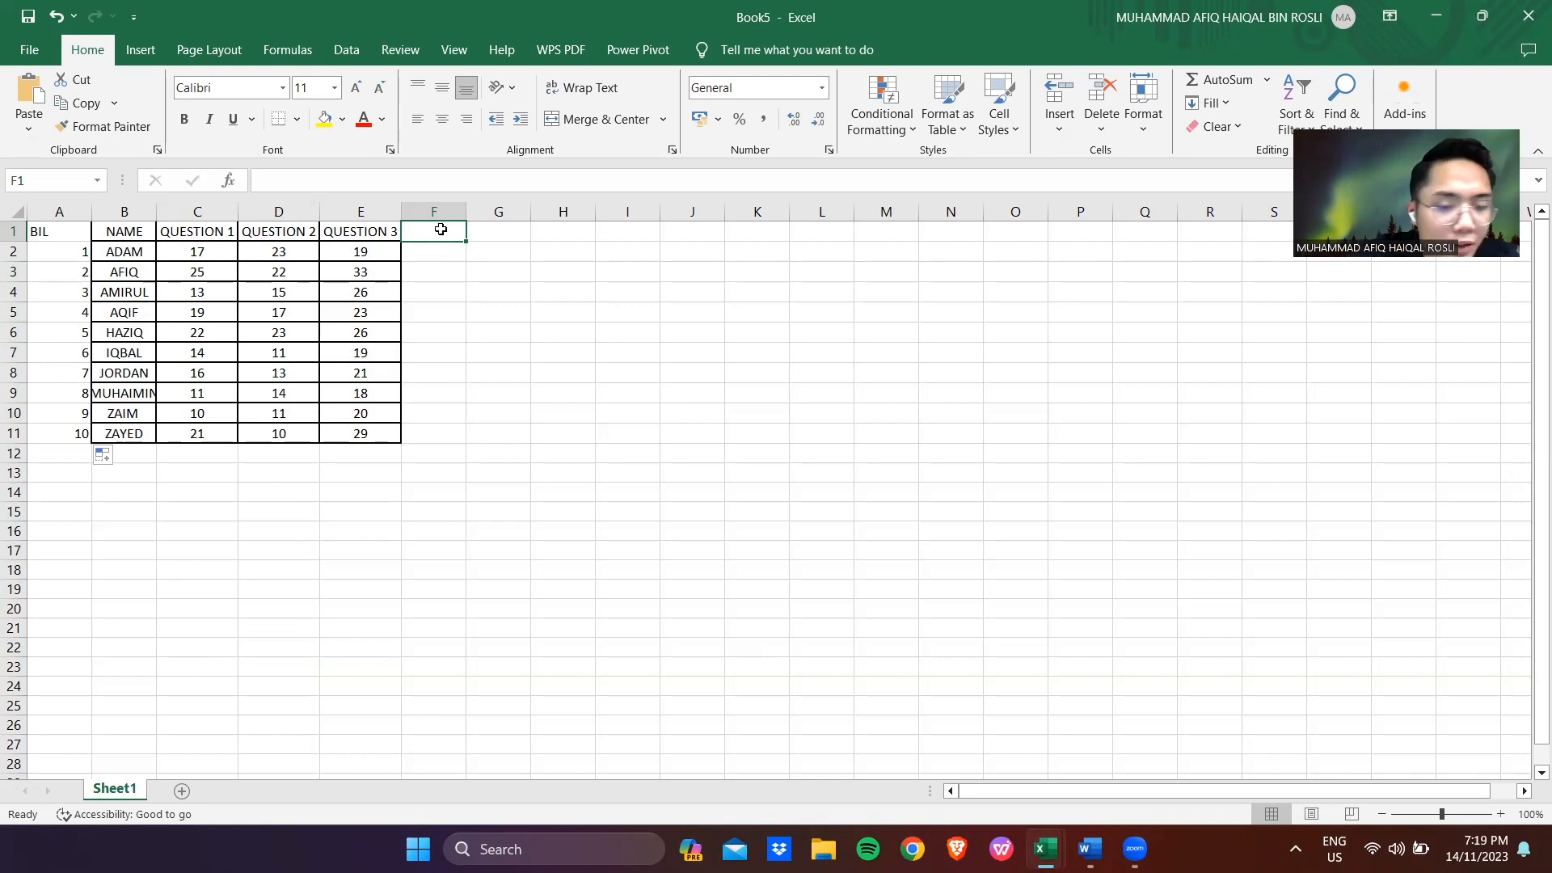
{"action": "type", "text": "TO"}
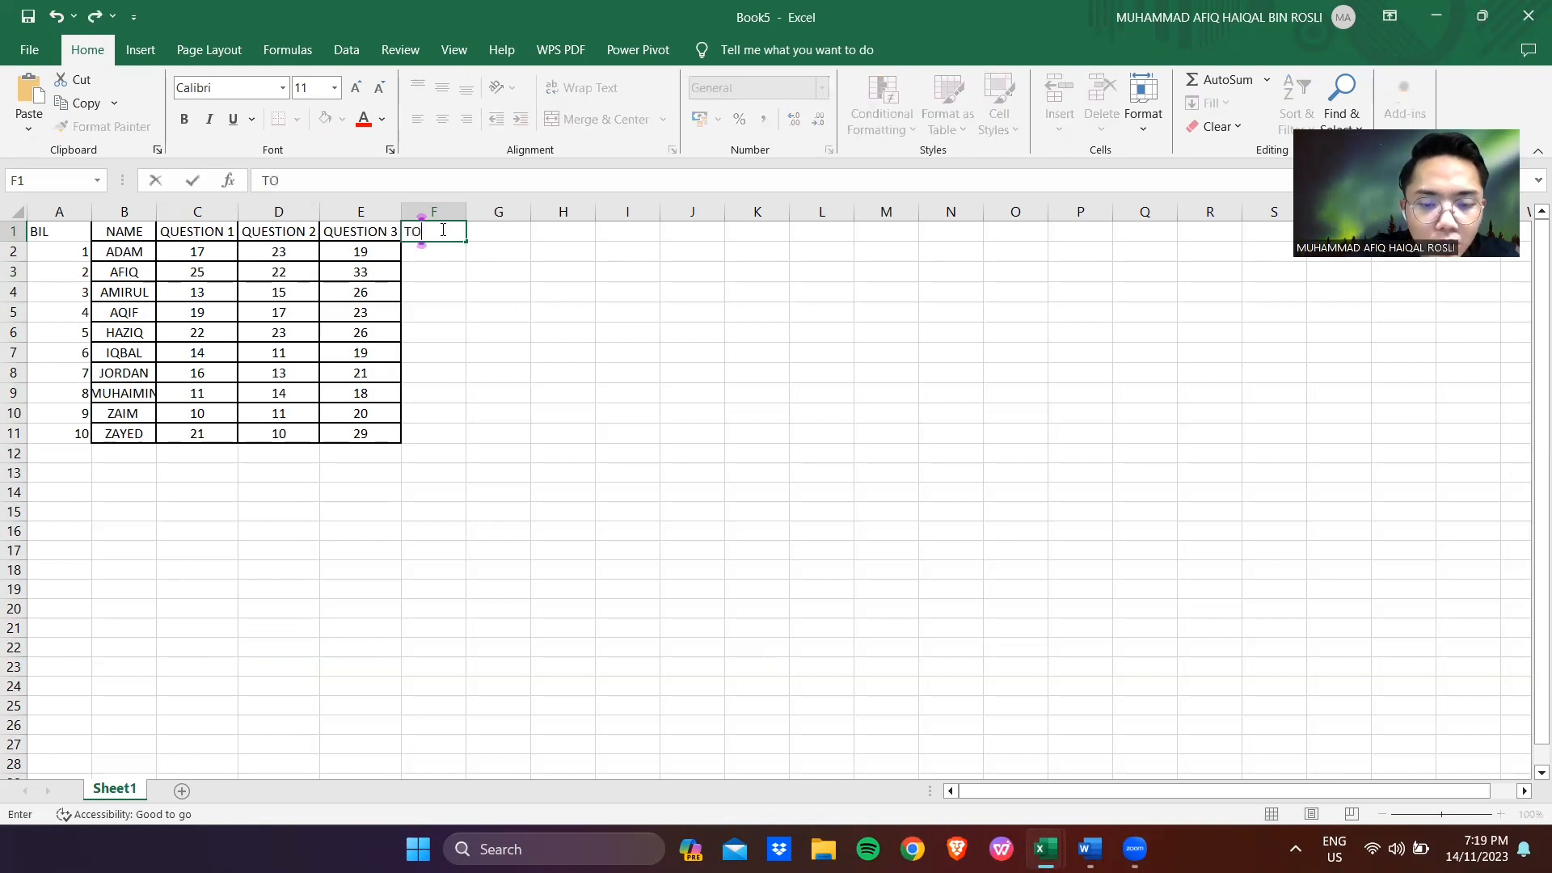
{"action": "type", "text": "TAL MARKS"}
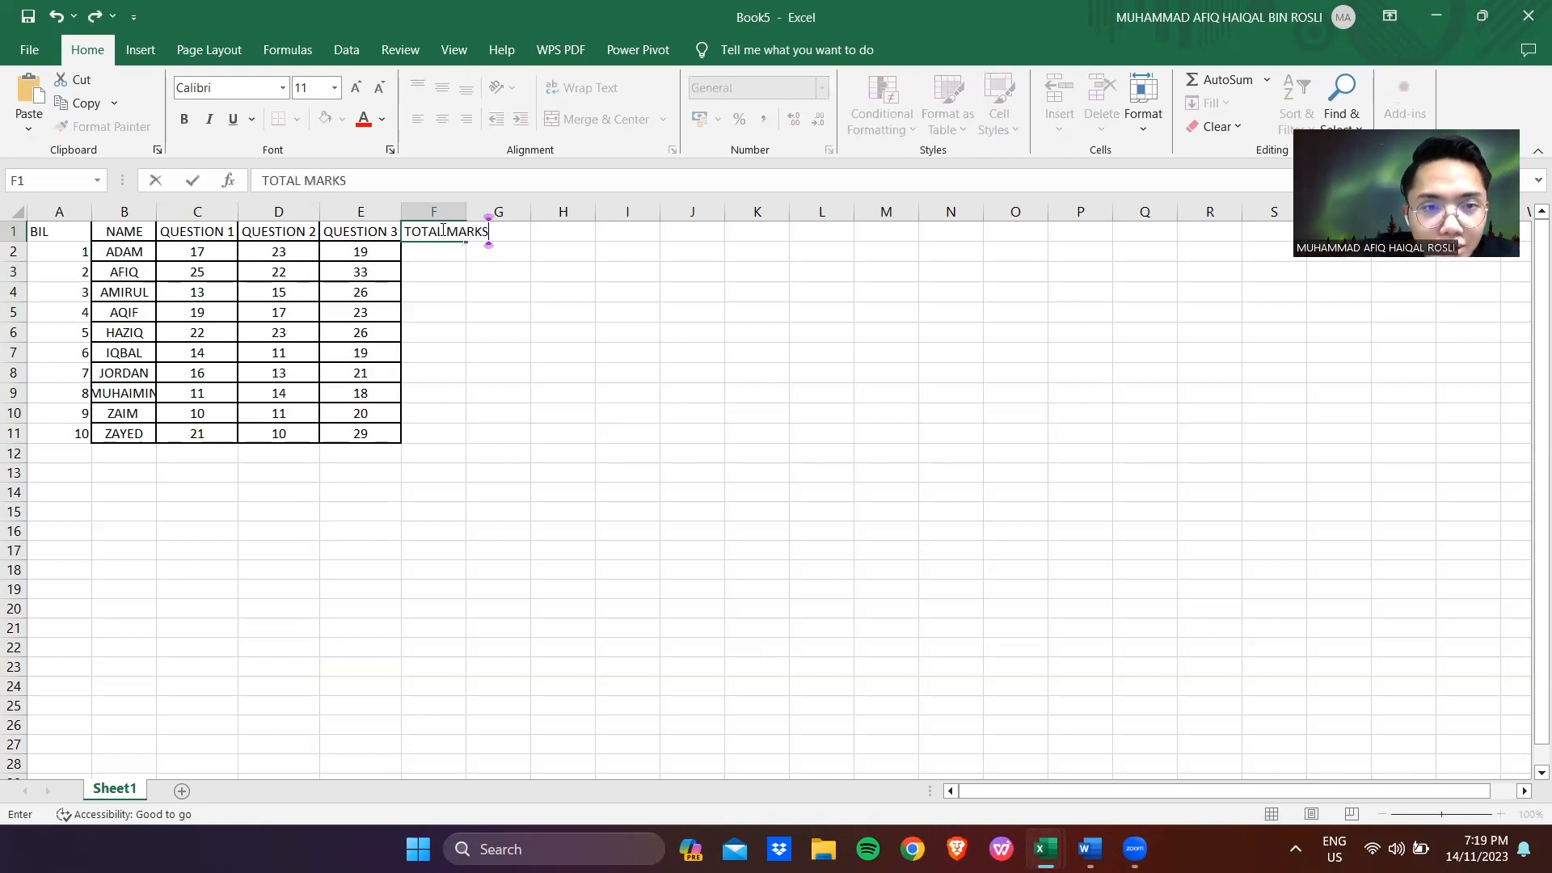
{"action": "key", "text": "Return"}
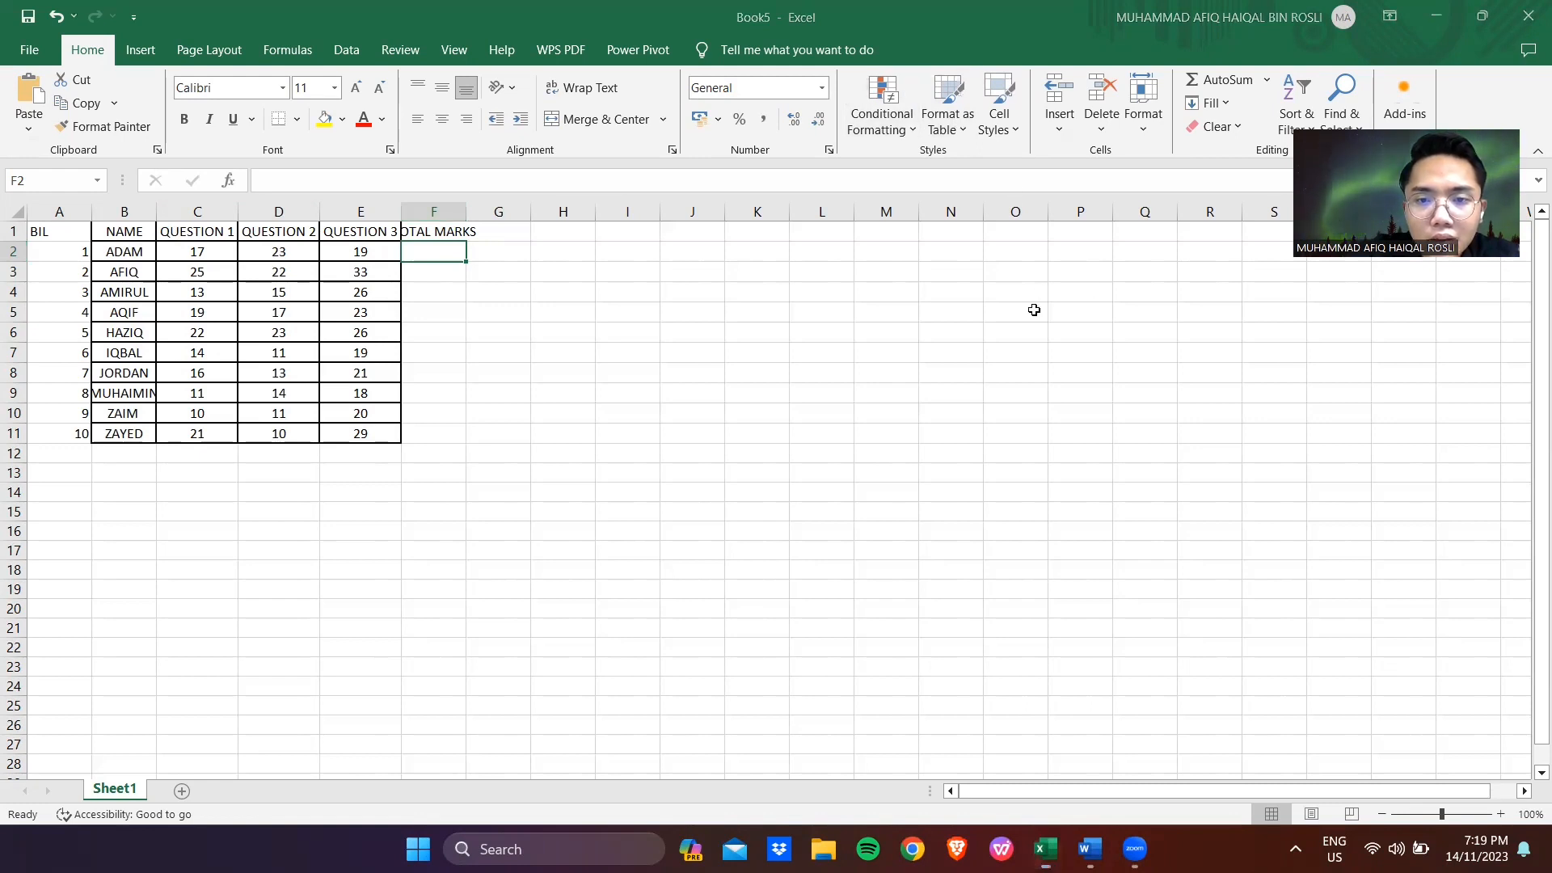
Sum the three question marks in C2:E2 into cell F2 with AutoSum
{"action": "left_click_drag", "start_coordinate": [208, 260], "coordinate": [335, 256]}
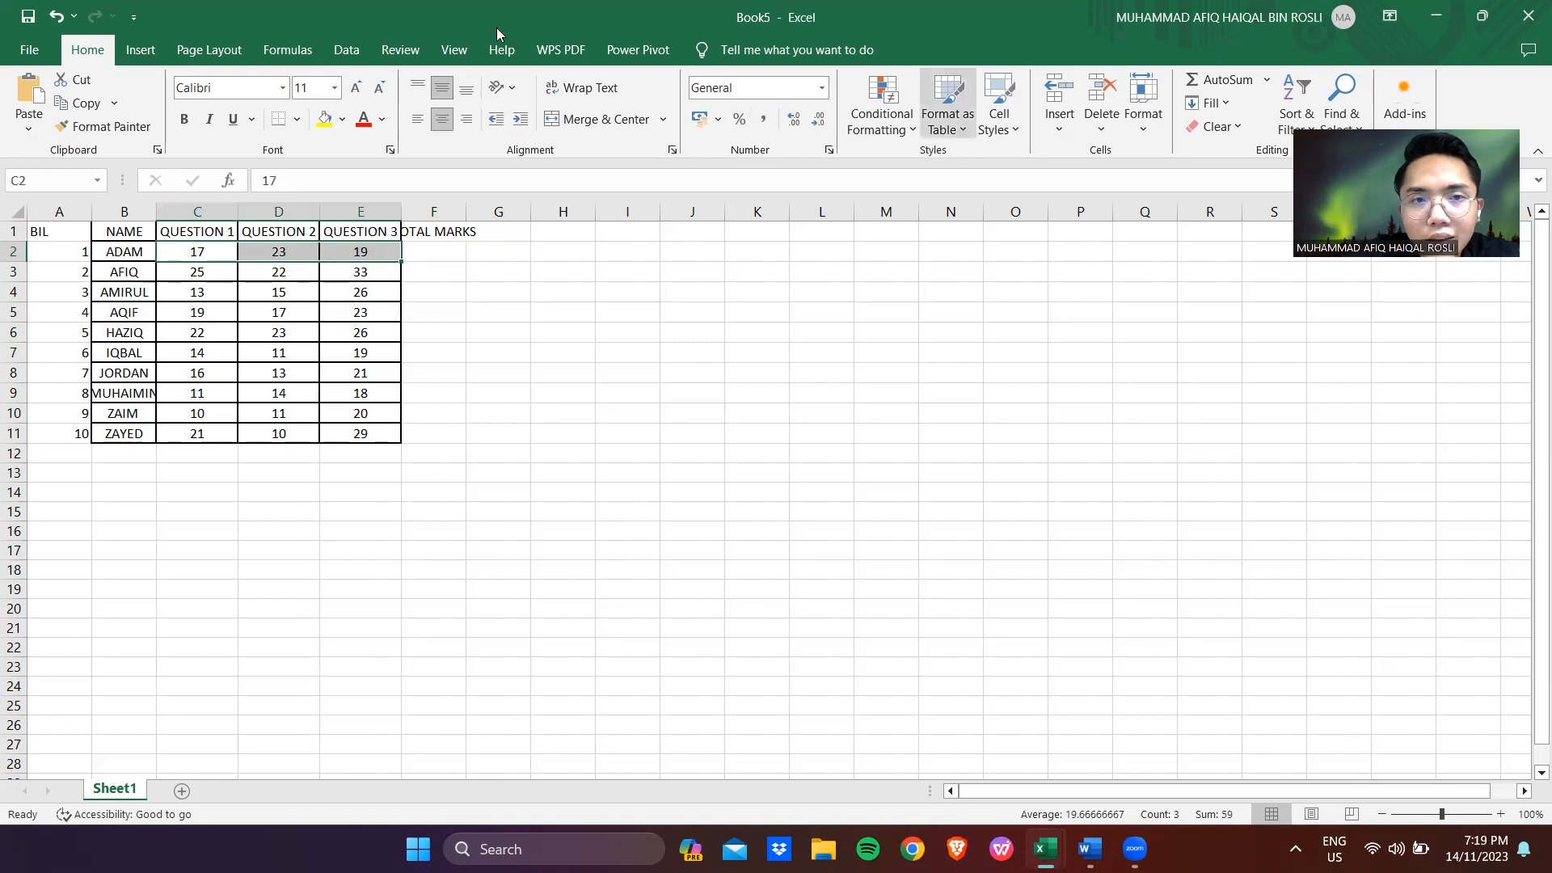
{"action": "left_click", "coordinate": [159, 60]}
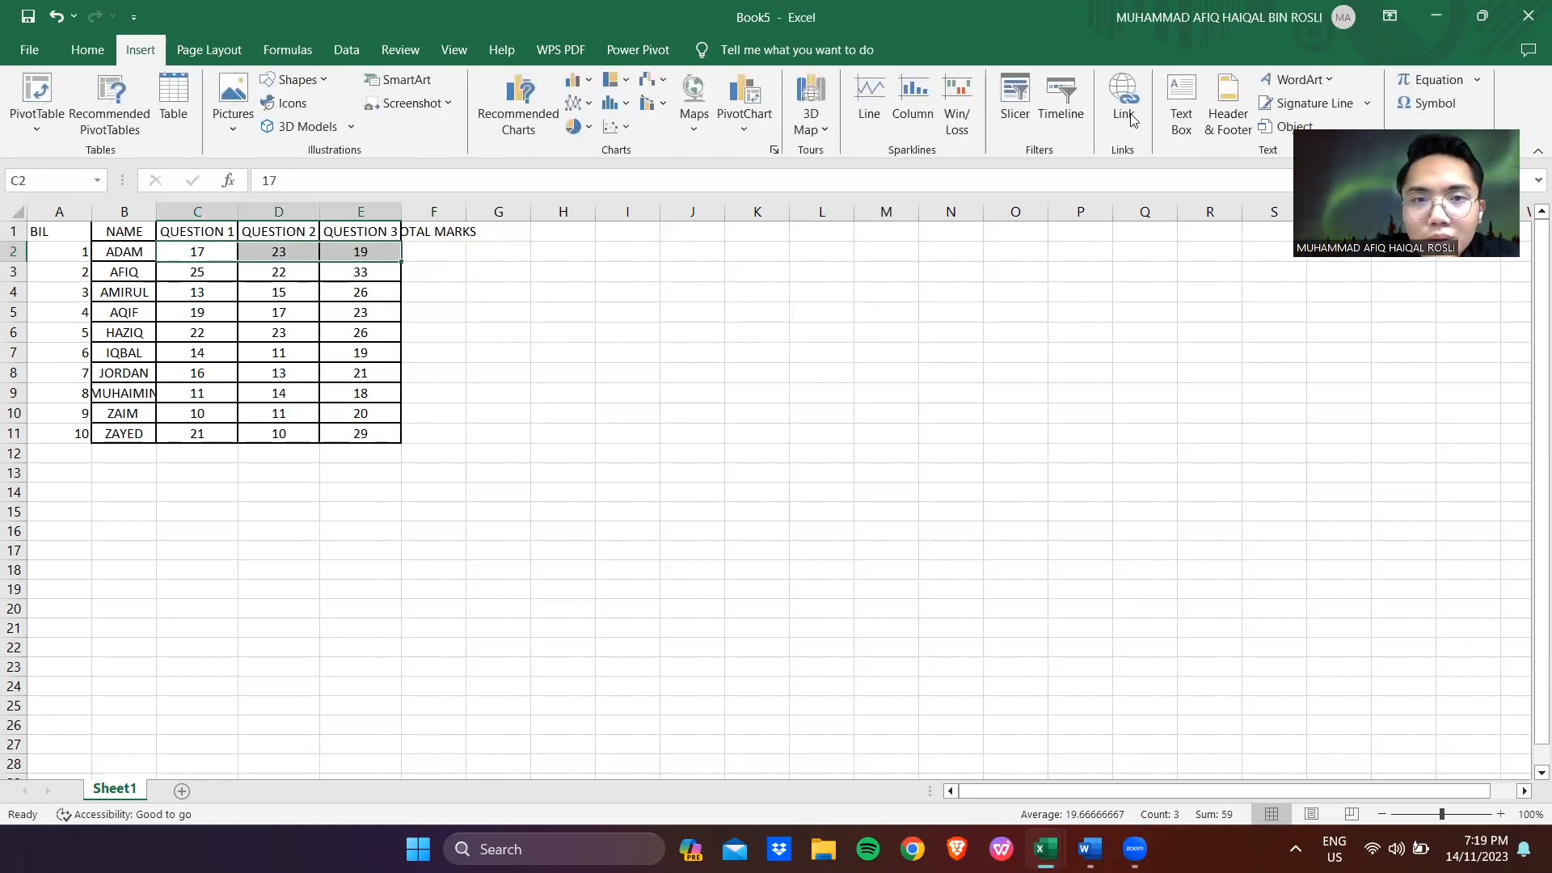
{"action": "left_click", "coordinate": [102, 59]}
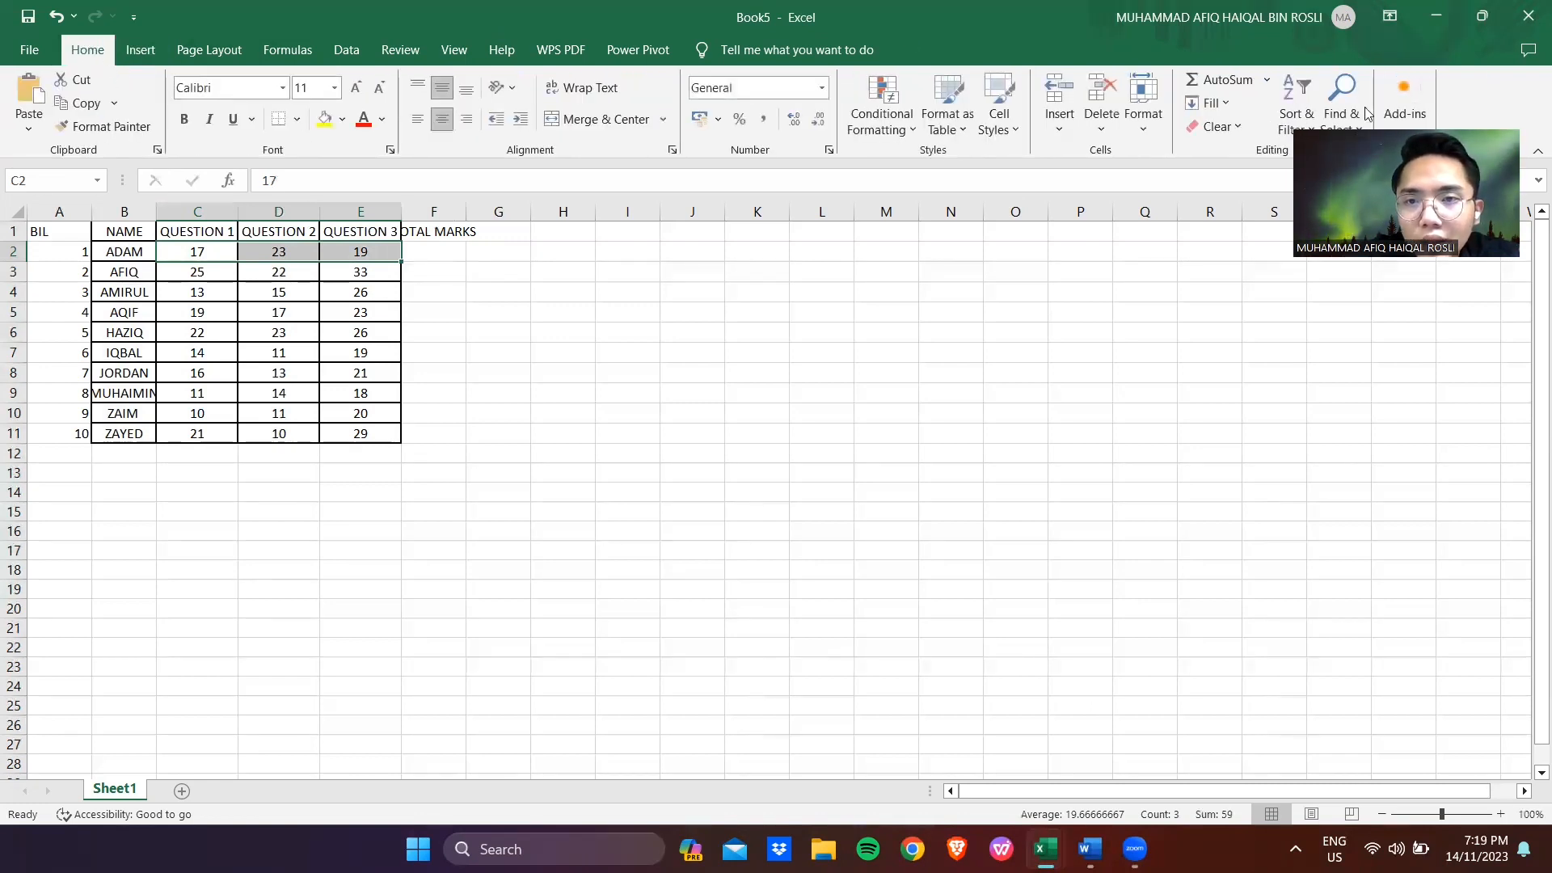
{"action": "left_click", "coordinate": [1267, 80]}
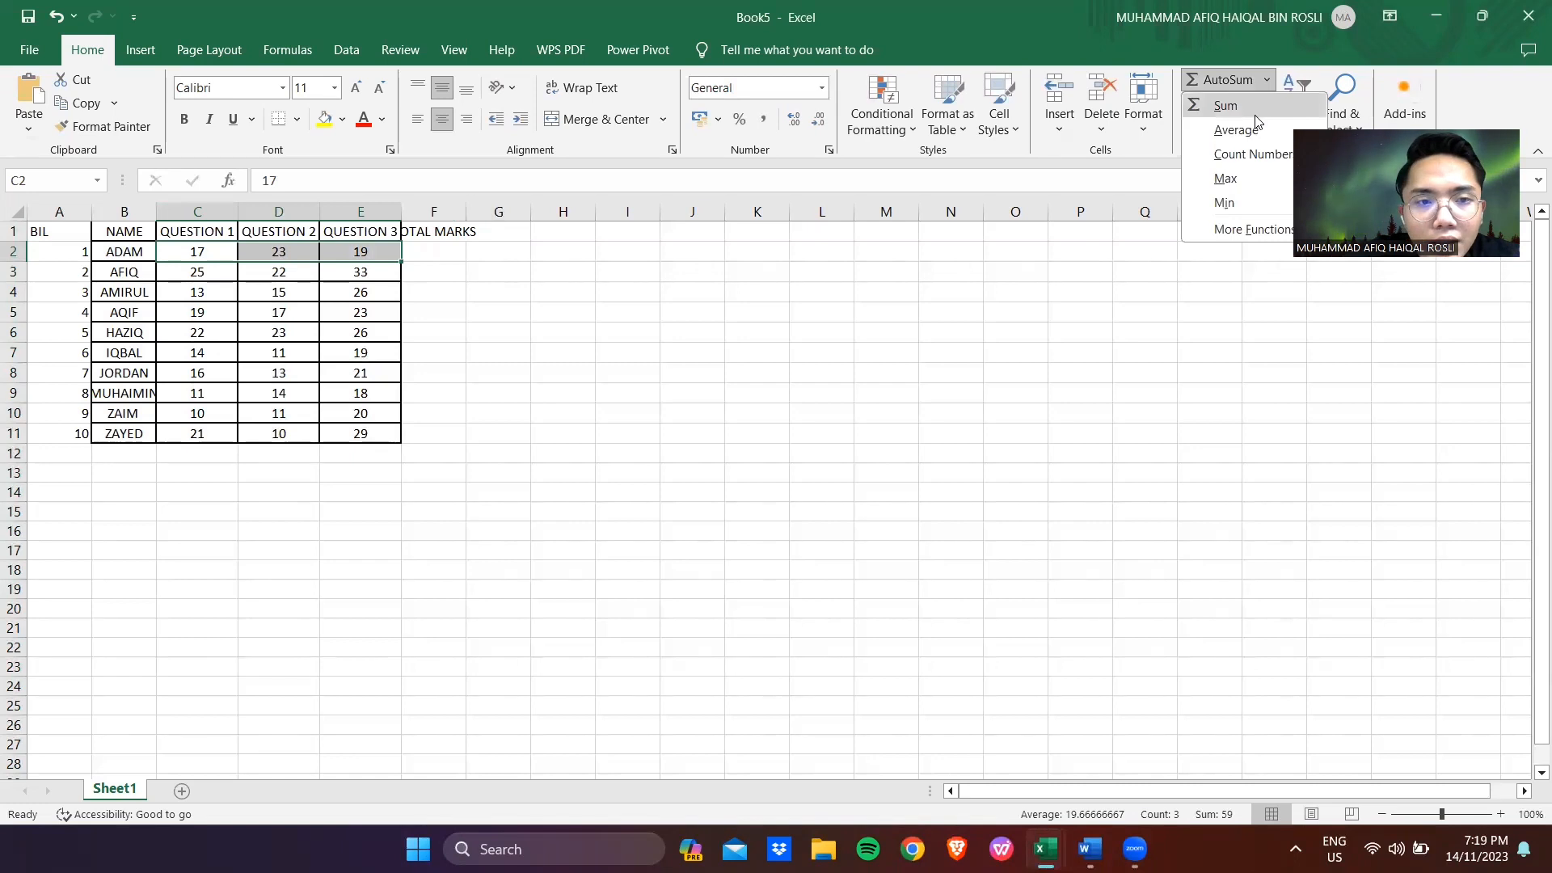
{"action": "left_click", "coordinate": [1256, 116]}
{"action": "left_click", "coordinate": [447, 338]}
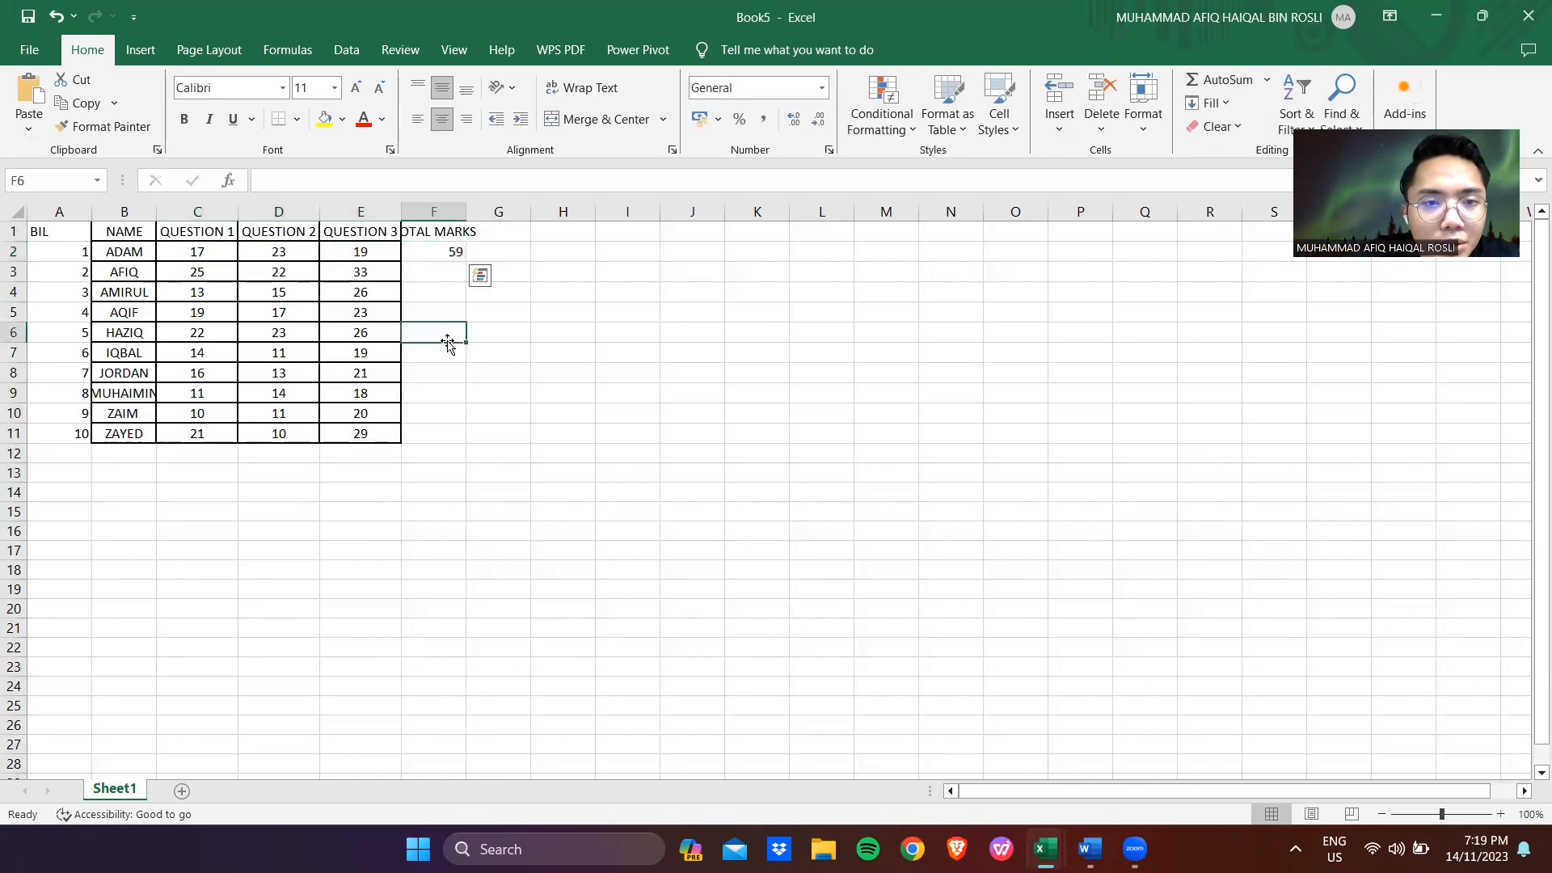
Fill the total formula in F2 down to cell F11 for the remaining students
{"action": "left_click", "coordinate": [449, 255]}
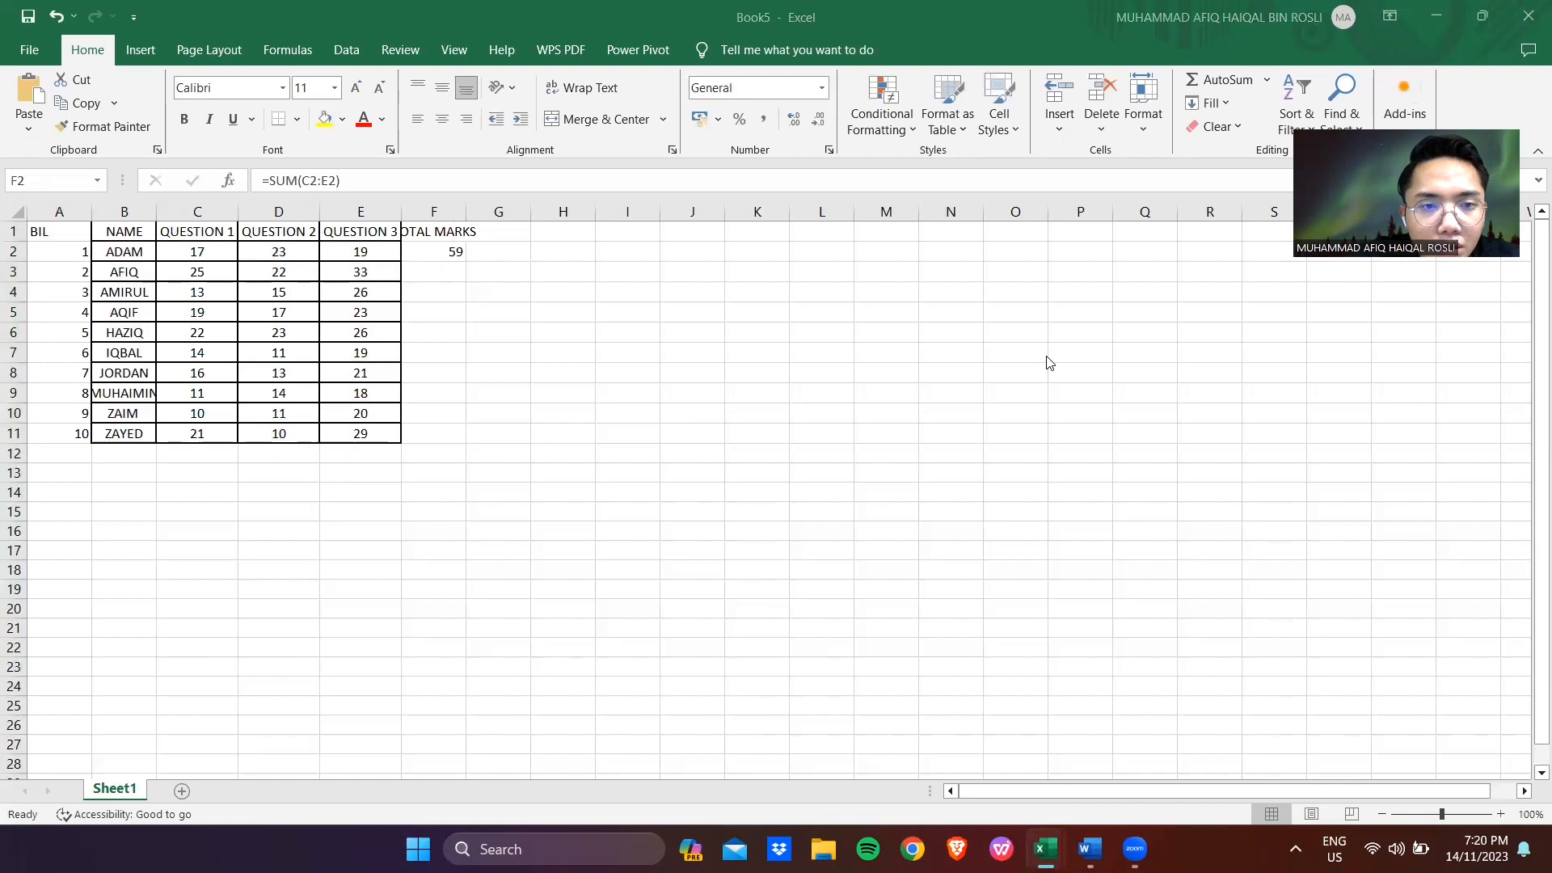
{"action": "left_click", "coordinate": [491, 278]}
{"action": "left_click_drag", "start_coordinate": [463, 262], "coordinate": [461, 443]}
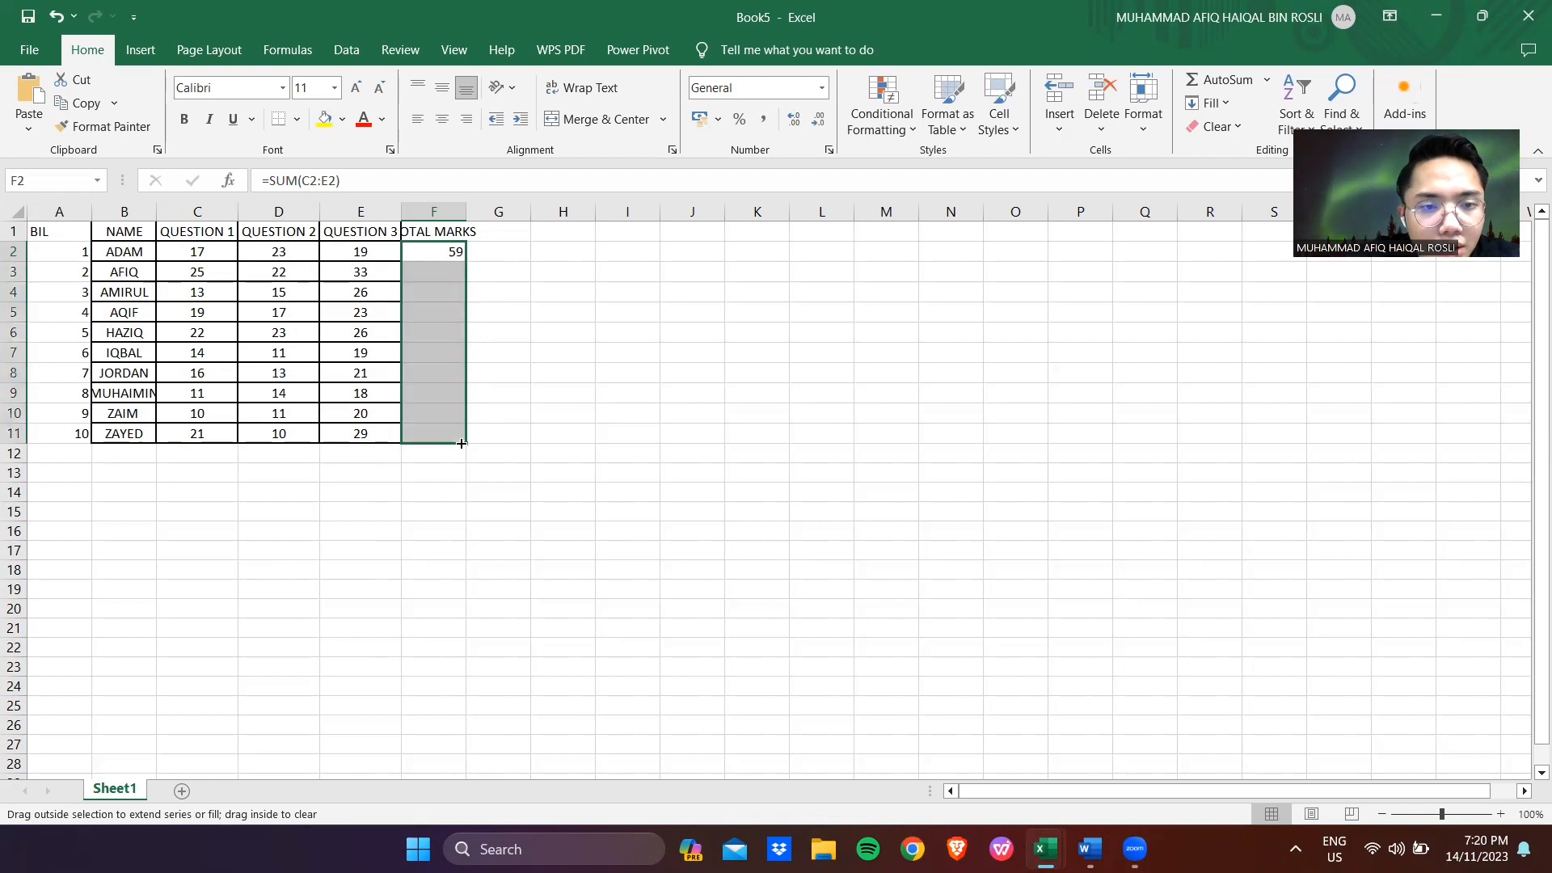
{"action": "left_click", "coordinate": [544, 366]}
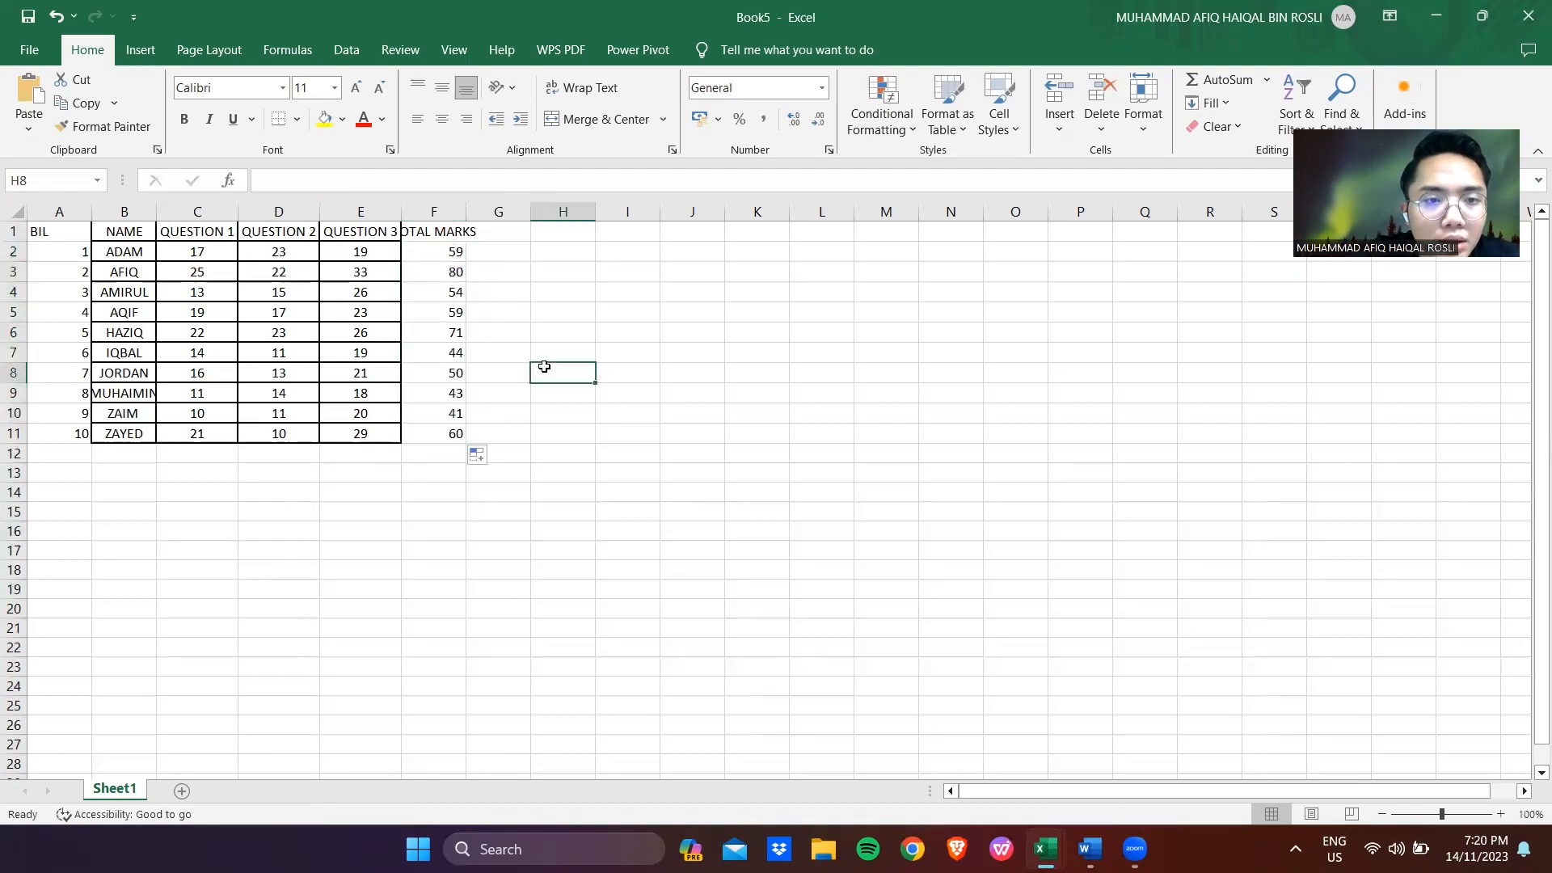
Auto-fit the width of column F to the TOTAL MARKS heading
{"action": "double_click", "coordinate": [456, 211]}
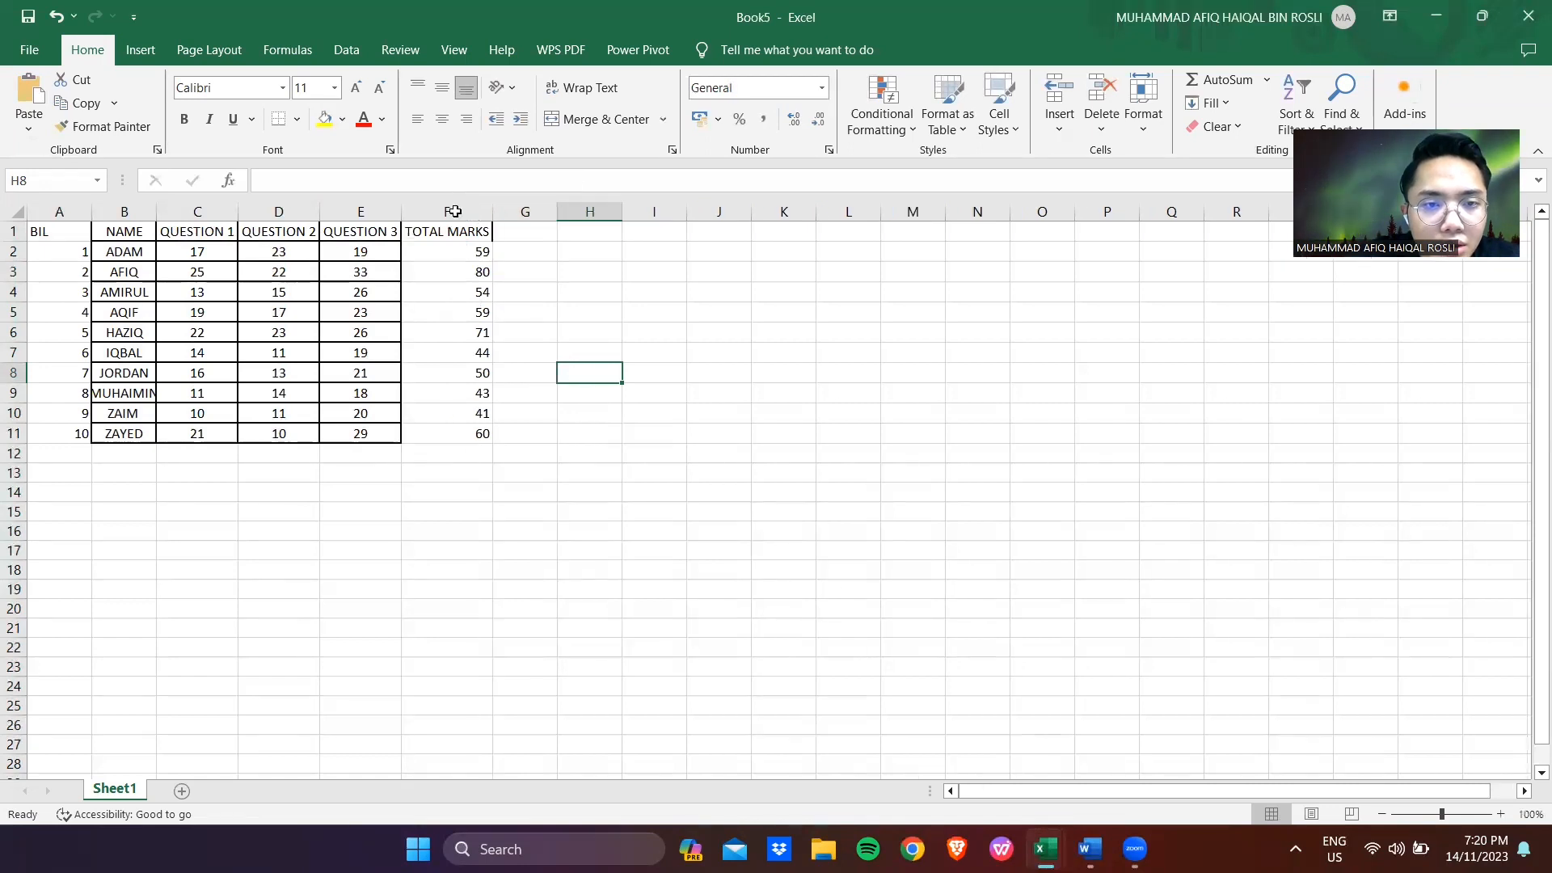
{"action": "left_click", "coordinate": [456, 209]}
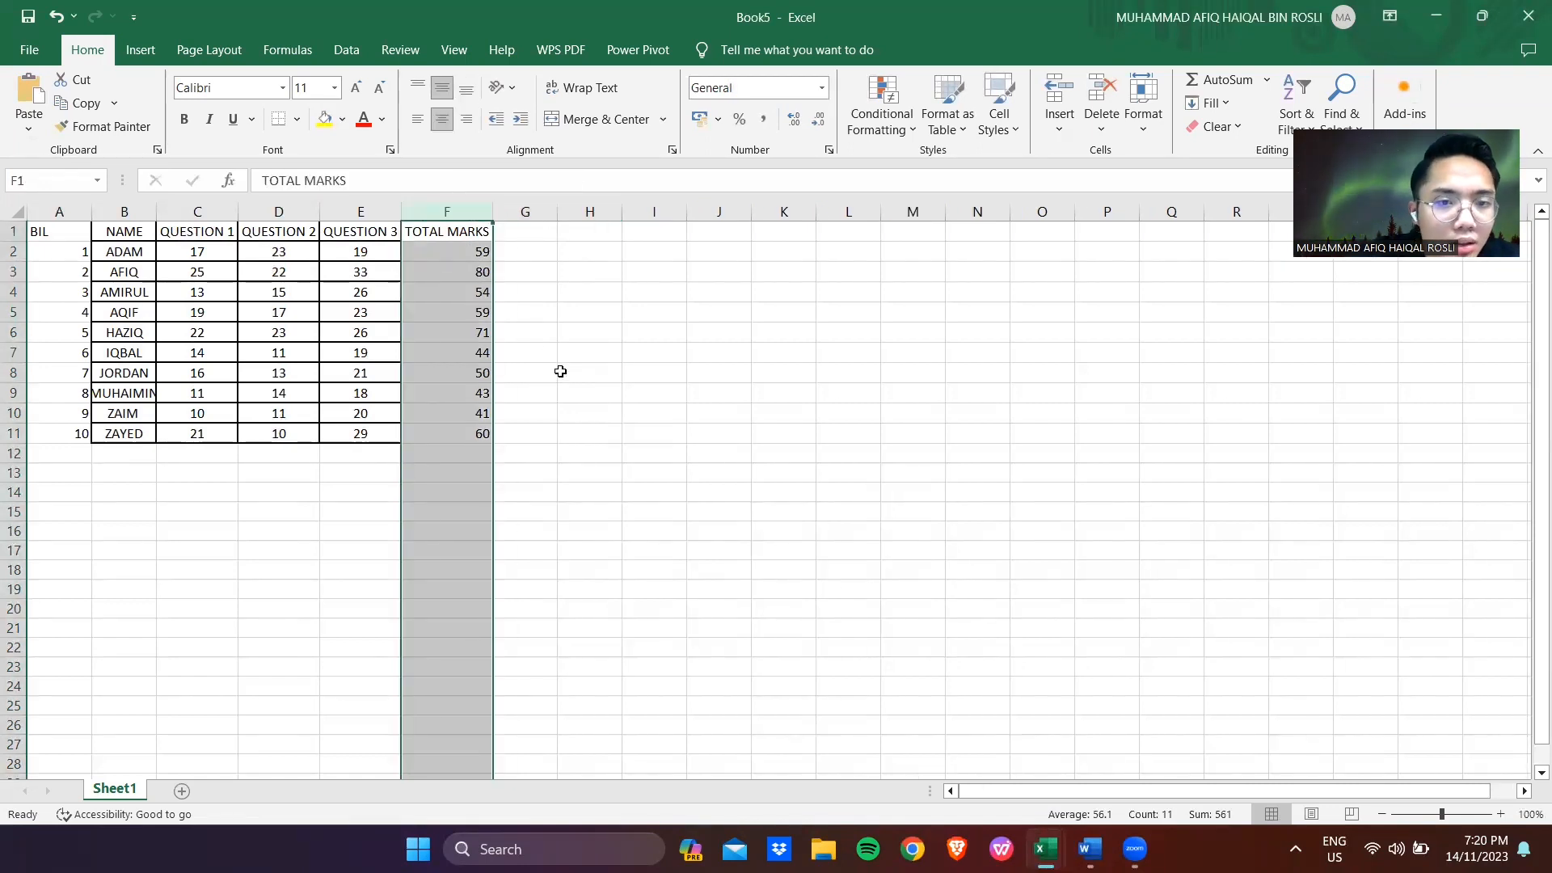
{"action": "left_click", "coordinate": [512, 428]}
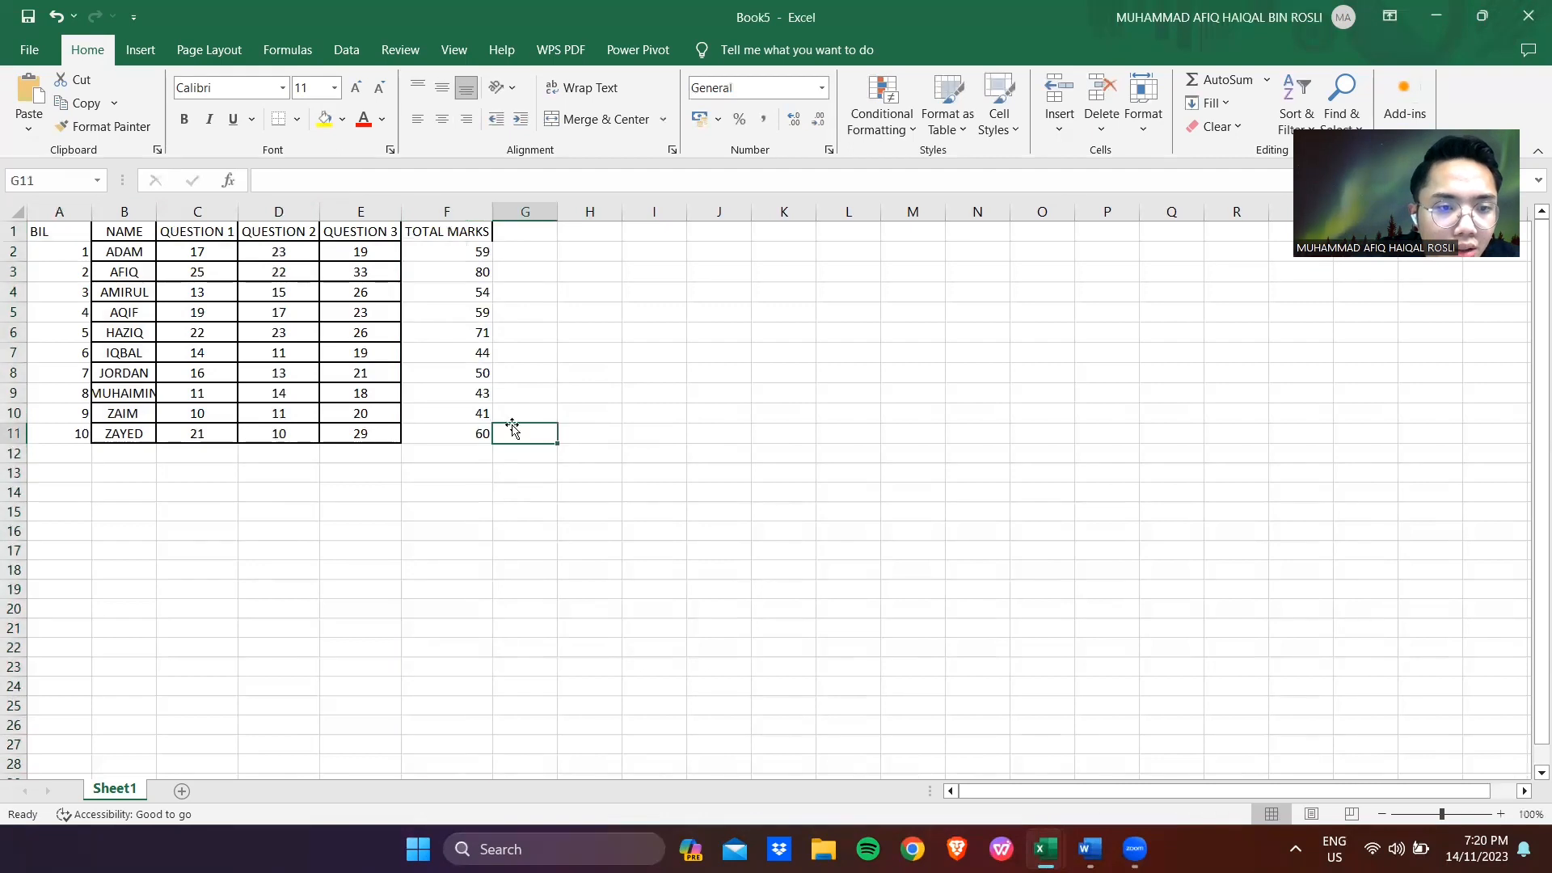
Enter the label AVERAGE MARKS in cell B12 below the student names
{"action": "left_click", "coordinate": [125, 454]}
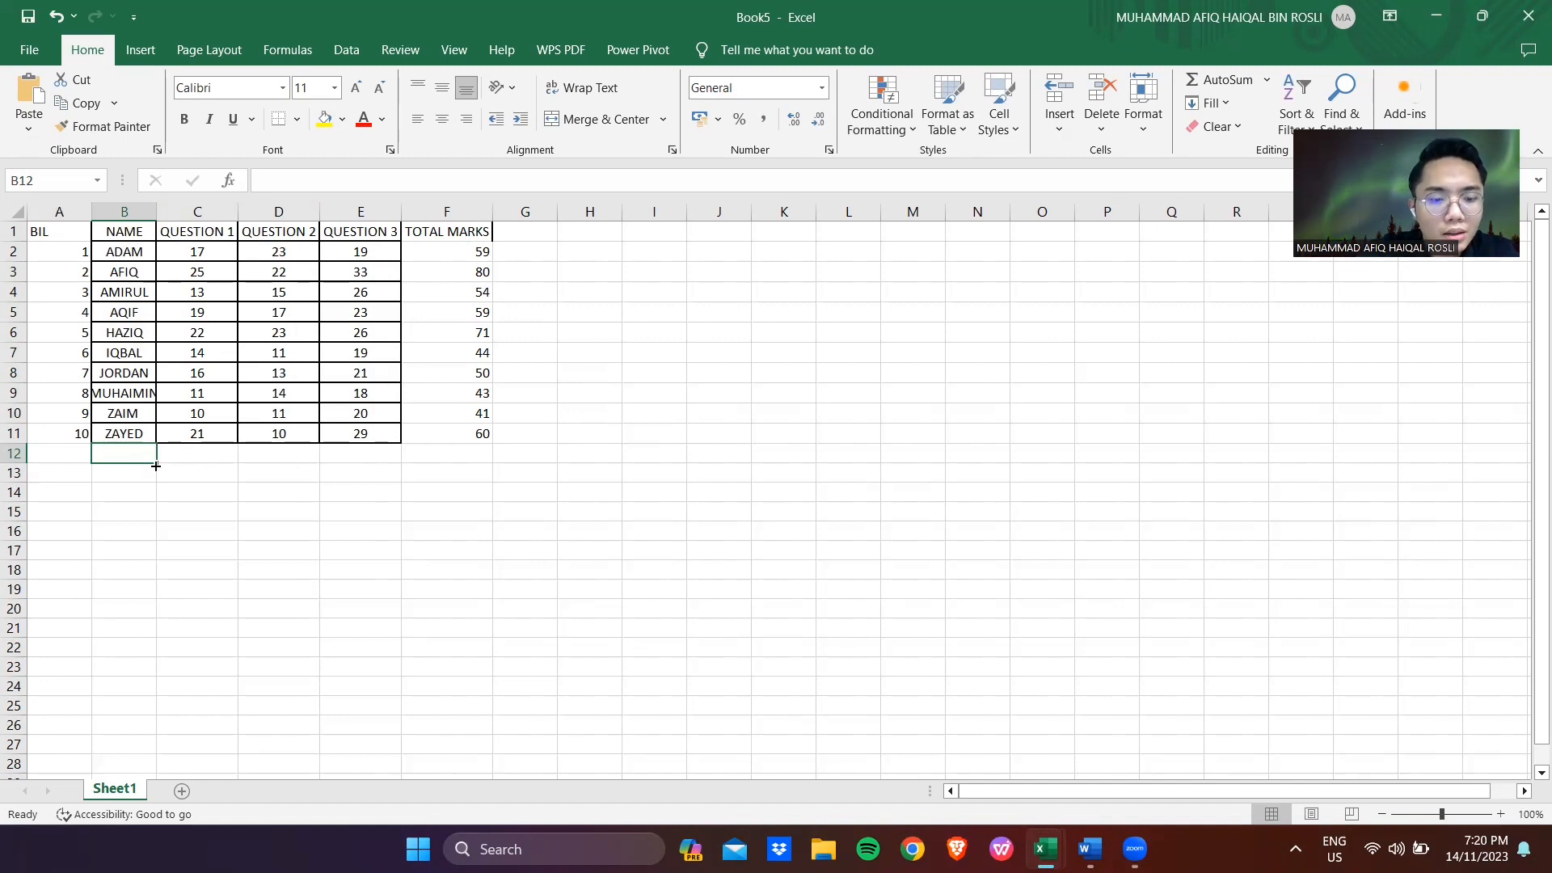
{"action": "type", "text": "AVE"}
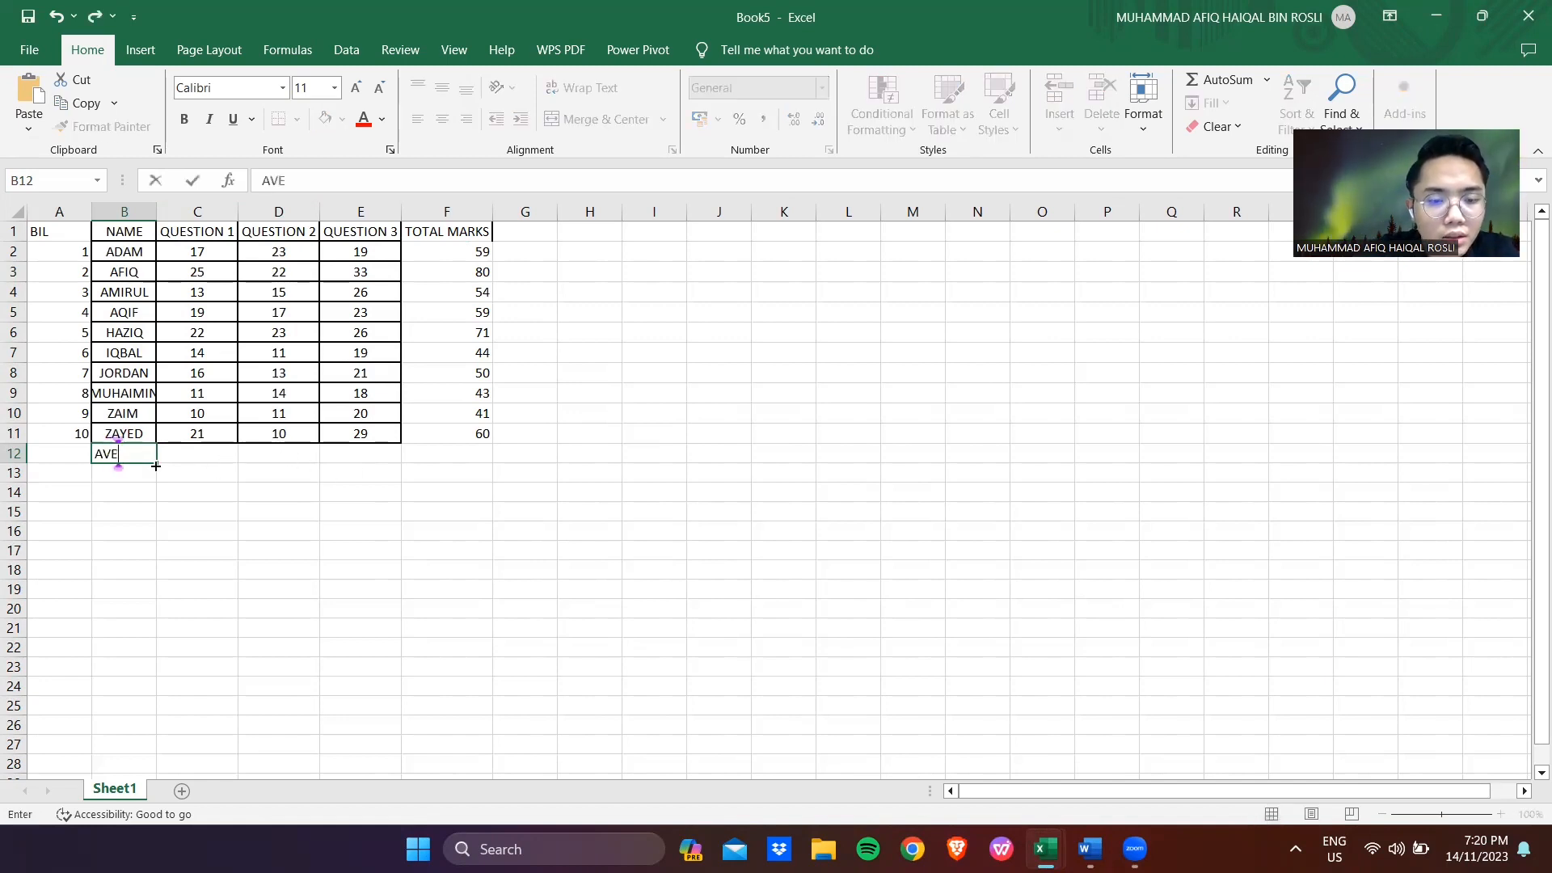
{"action": "type", "text": "RAF"}
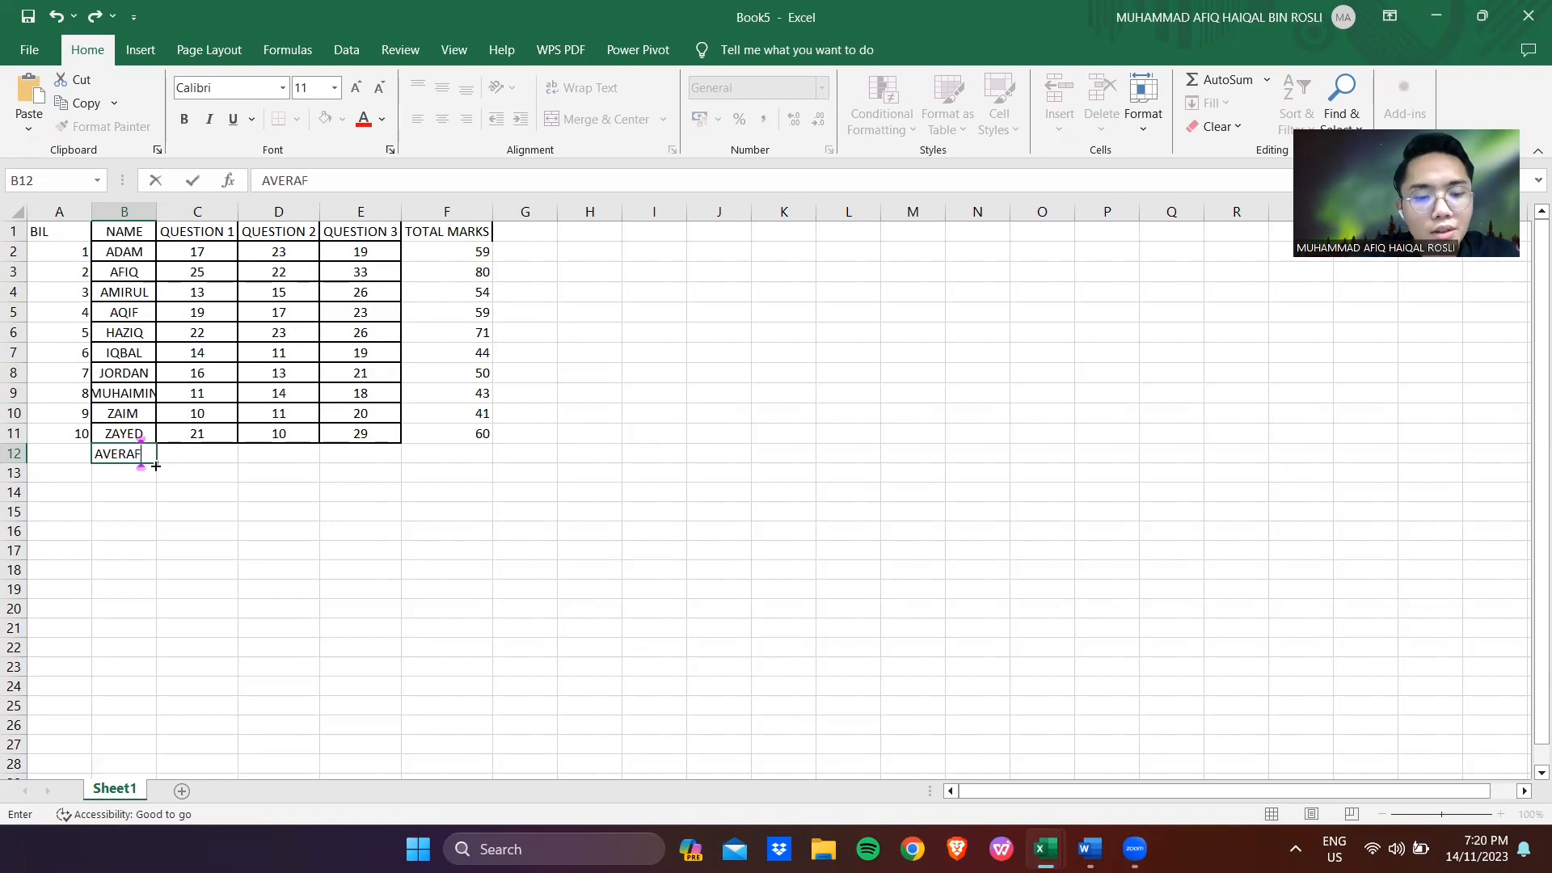
{"action": "key", "text": "BackSpace"}
{"action": "type", "text": "GE M"}
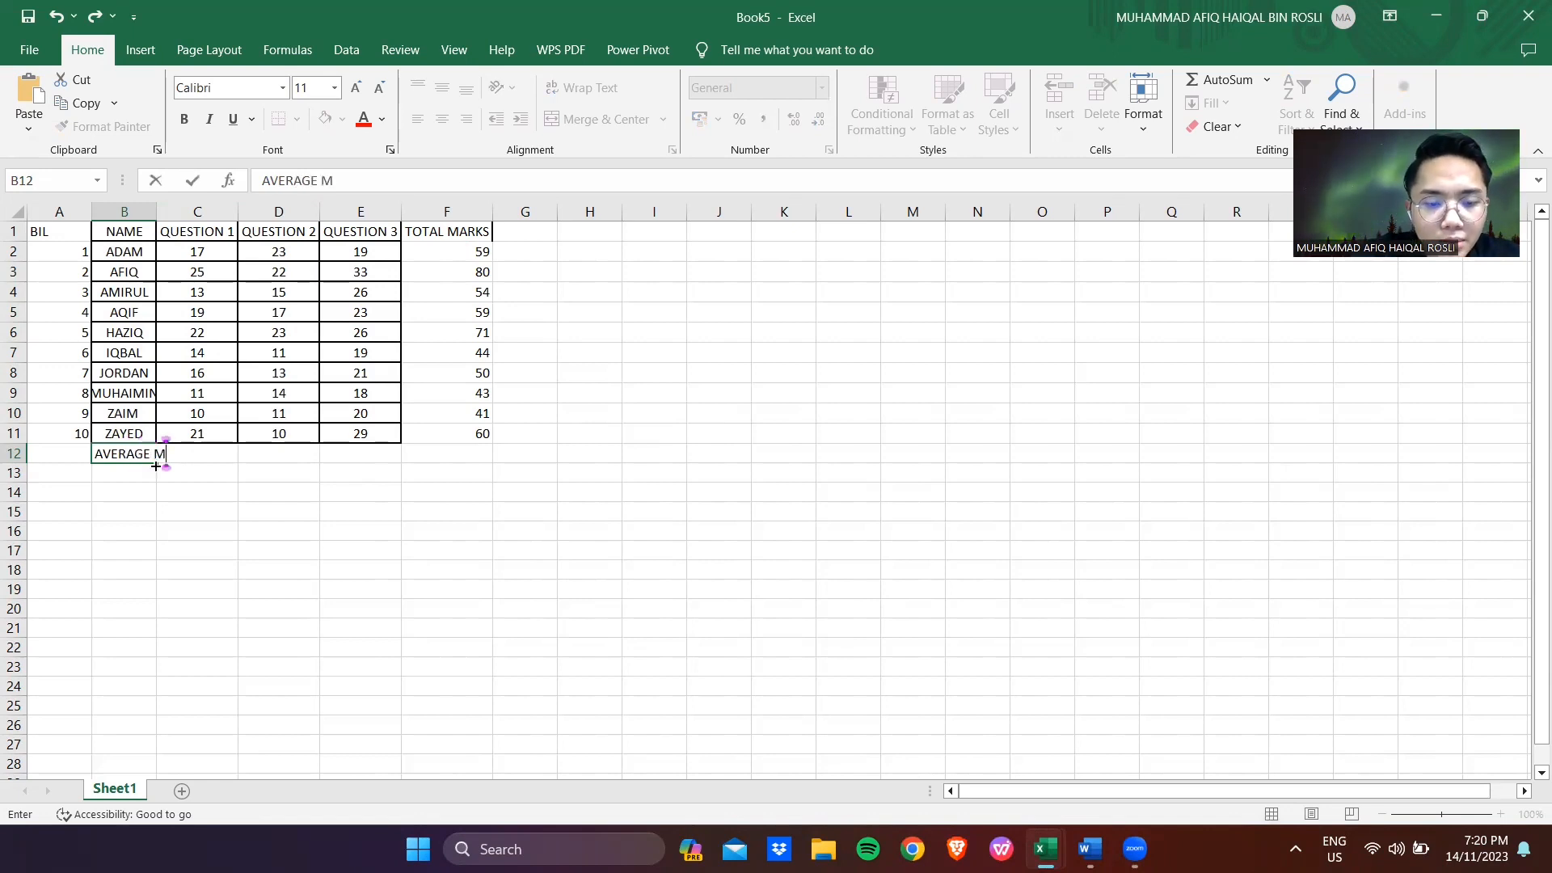
{"action": "type", "text": "ARKS"}
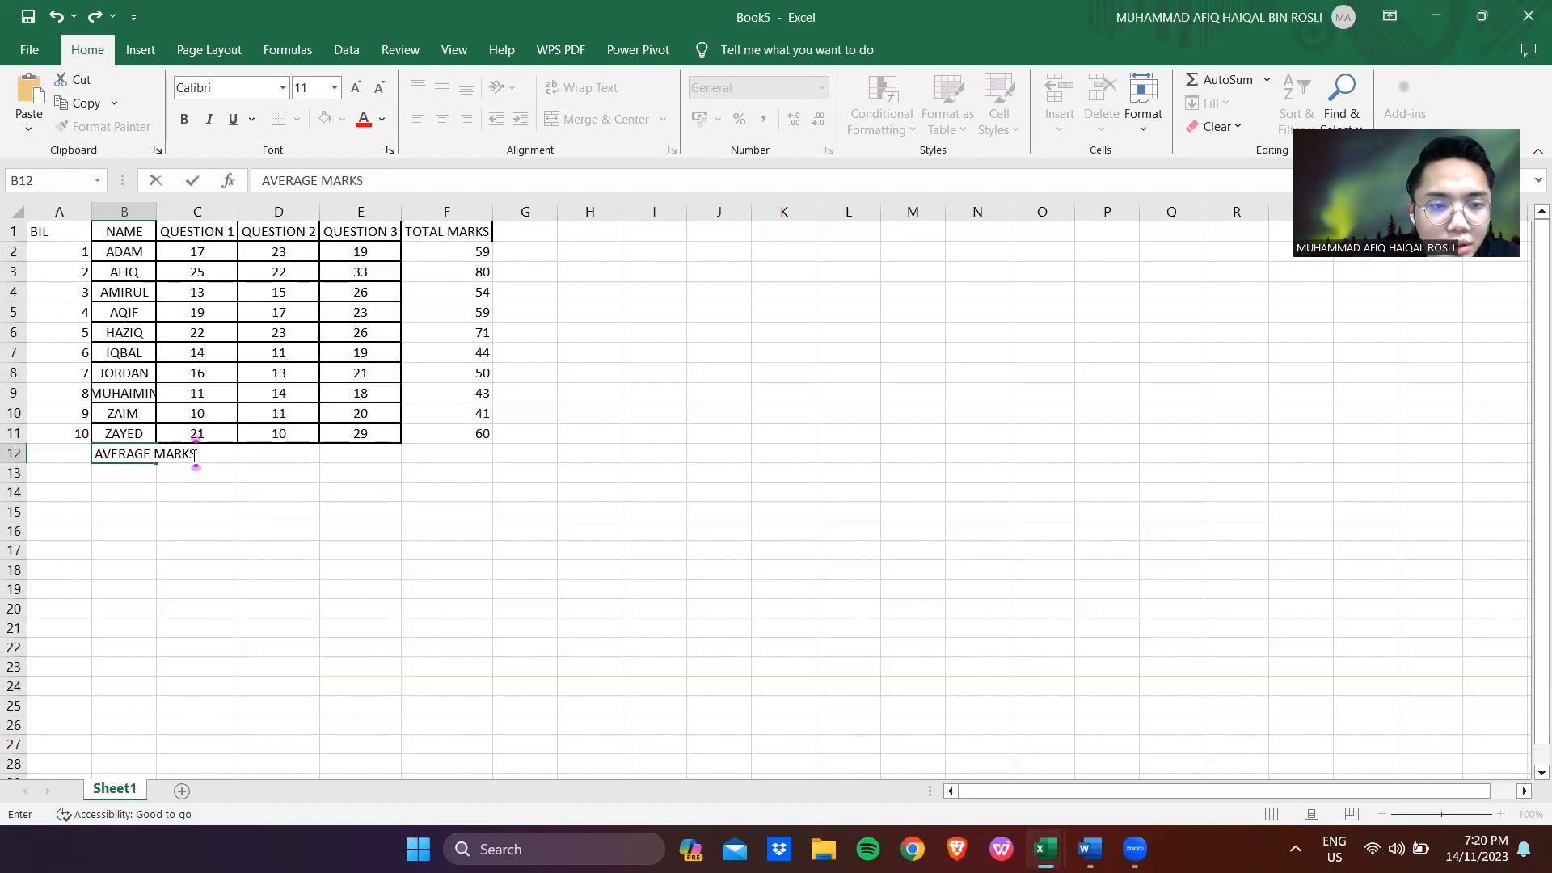
Merge and center the AVERAGE MARKS label across cells B12 to E12
{"action": "left_click_drag", "start_coordinate": [350, 454], "coordinate": [108, 458]}
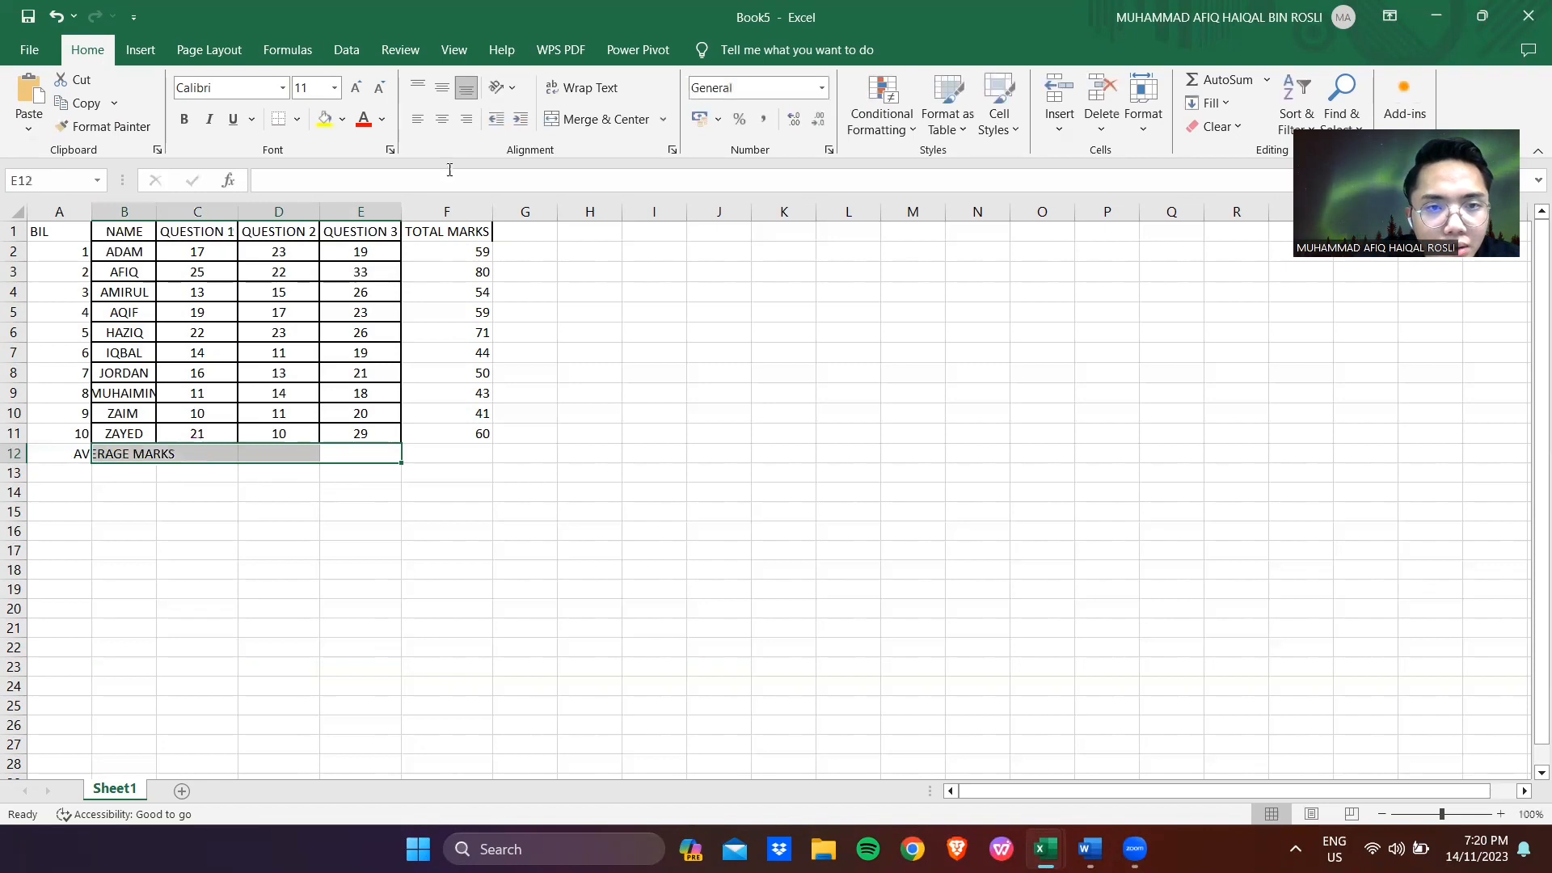
{"action": "left_click", "coordinate": [621, 120]}
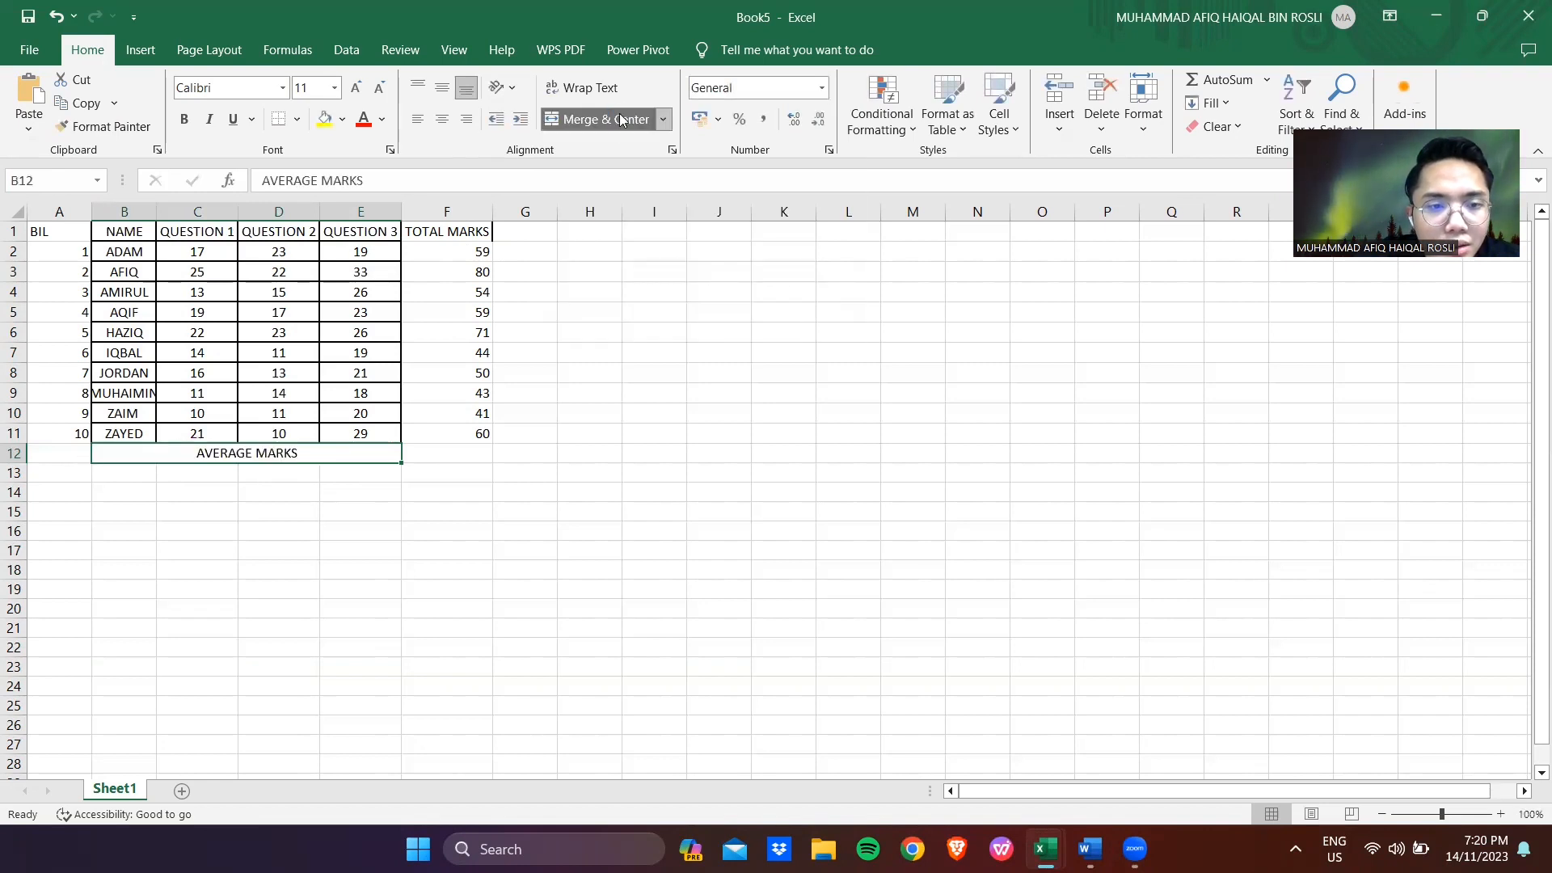
{"action": "left_click", "coordinate": [373, 492]}
Calculate the average of the total marks F2:F11 in cell F12 with the AutoSum Average function
{"action": "left_click", "coordinate": [460, 453]}
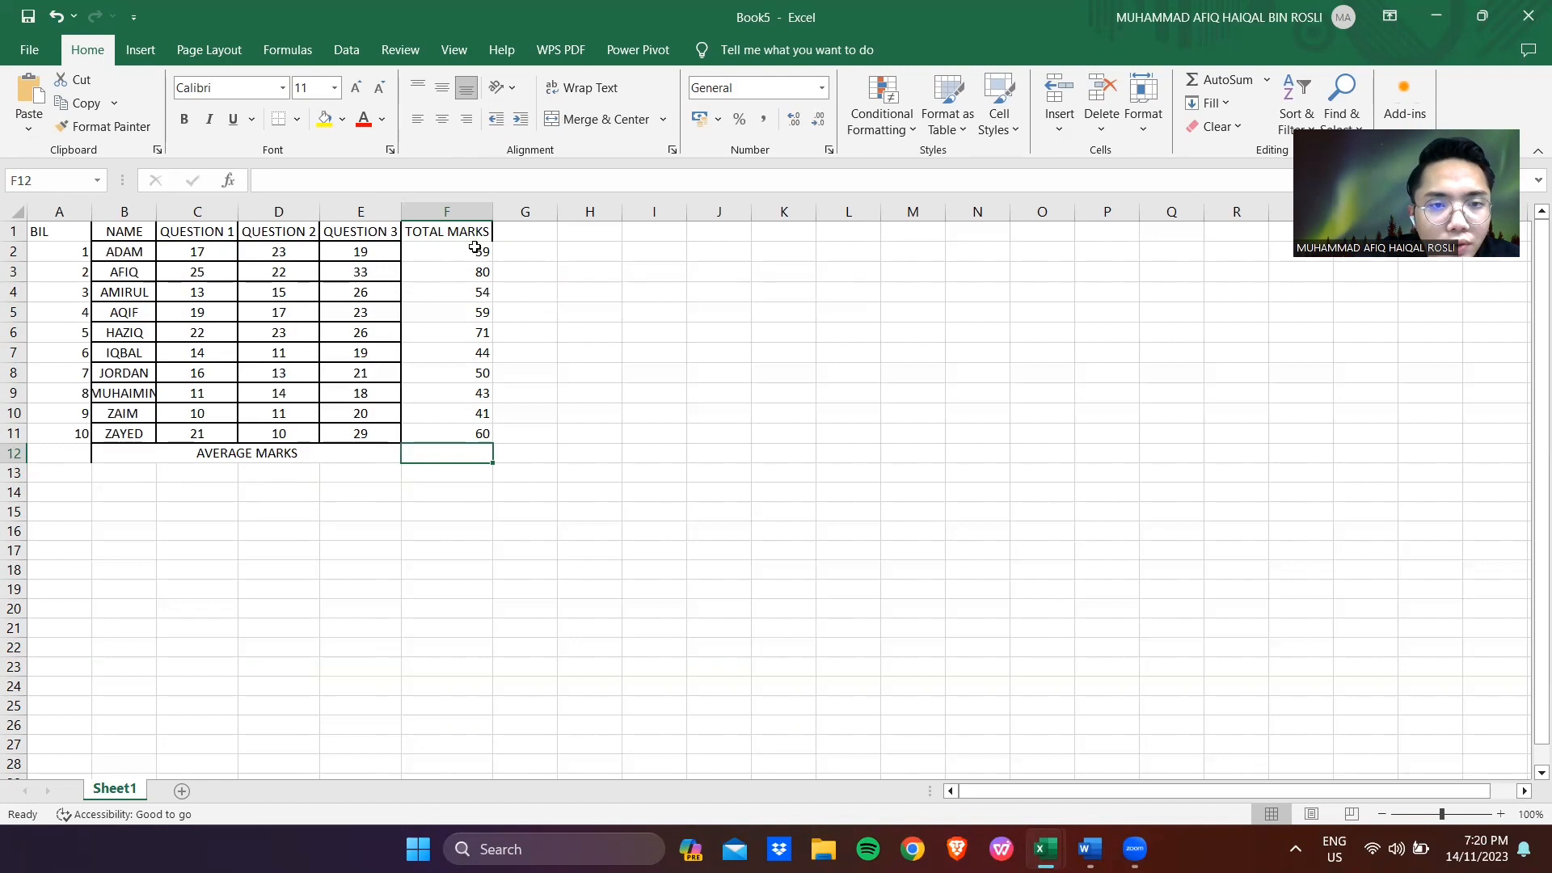
{"action": "left_click_drag", "start_coordinate": [475, 247], "coordinate": [461, 446]}
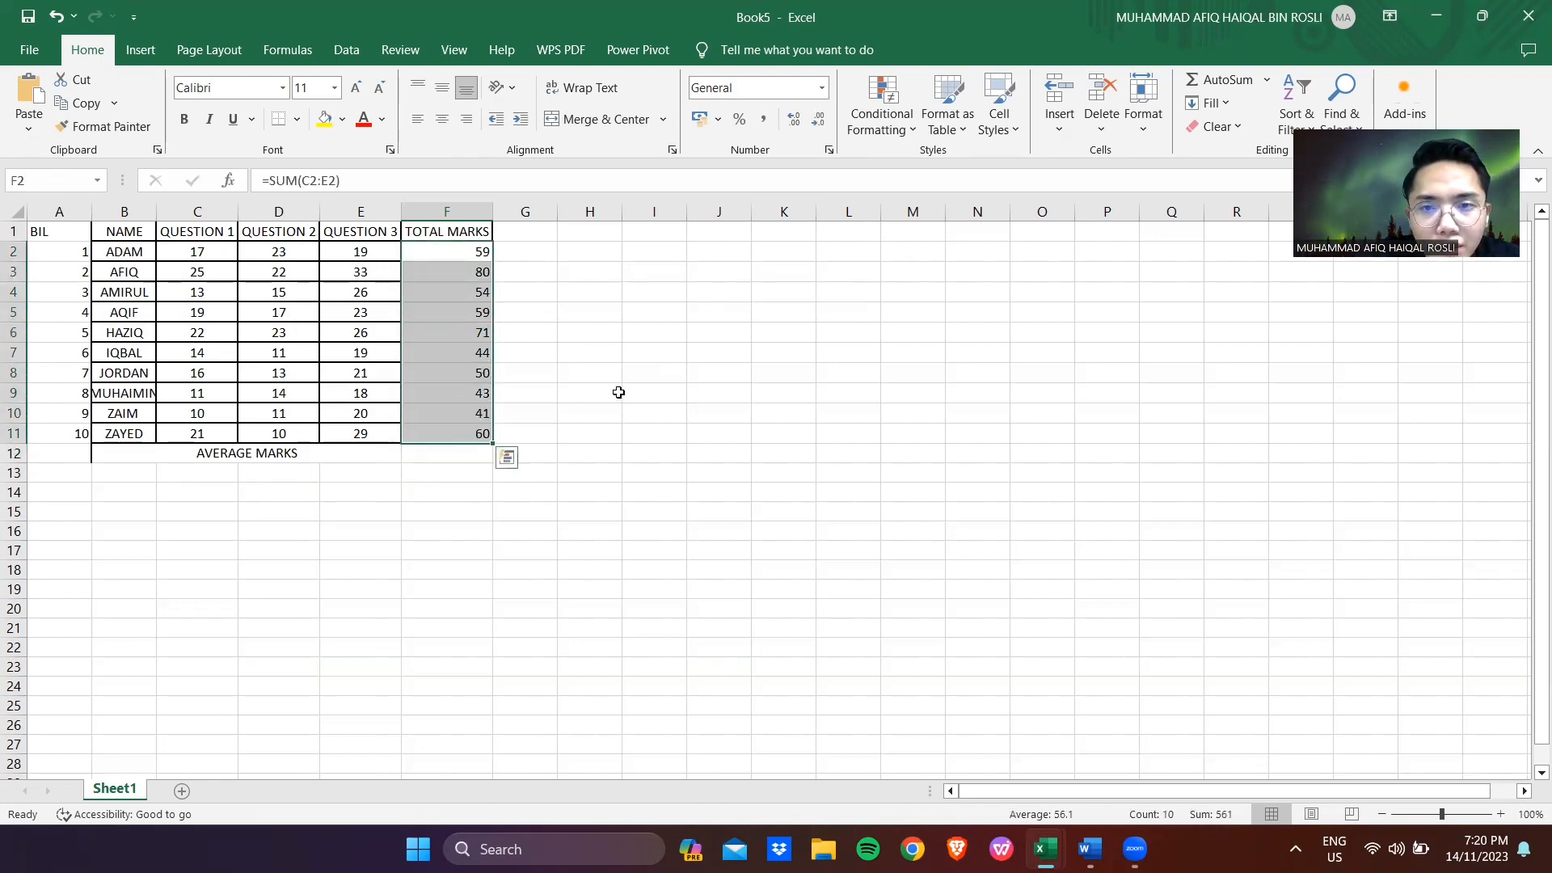
{"action": "left_click", "coordinate": [1270, 78]}
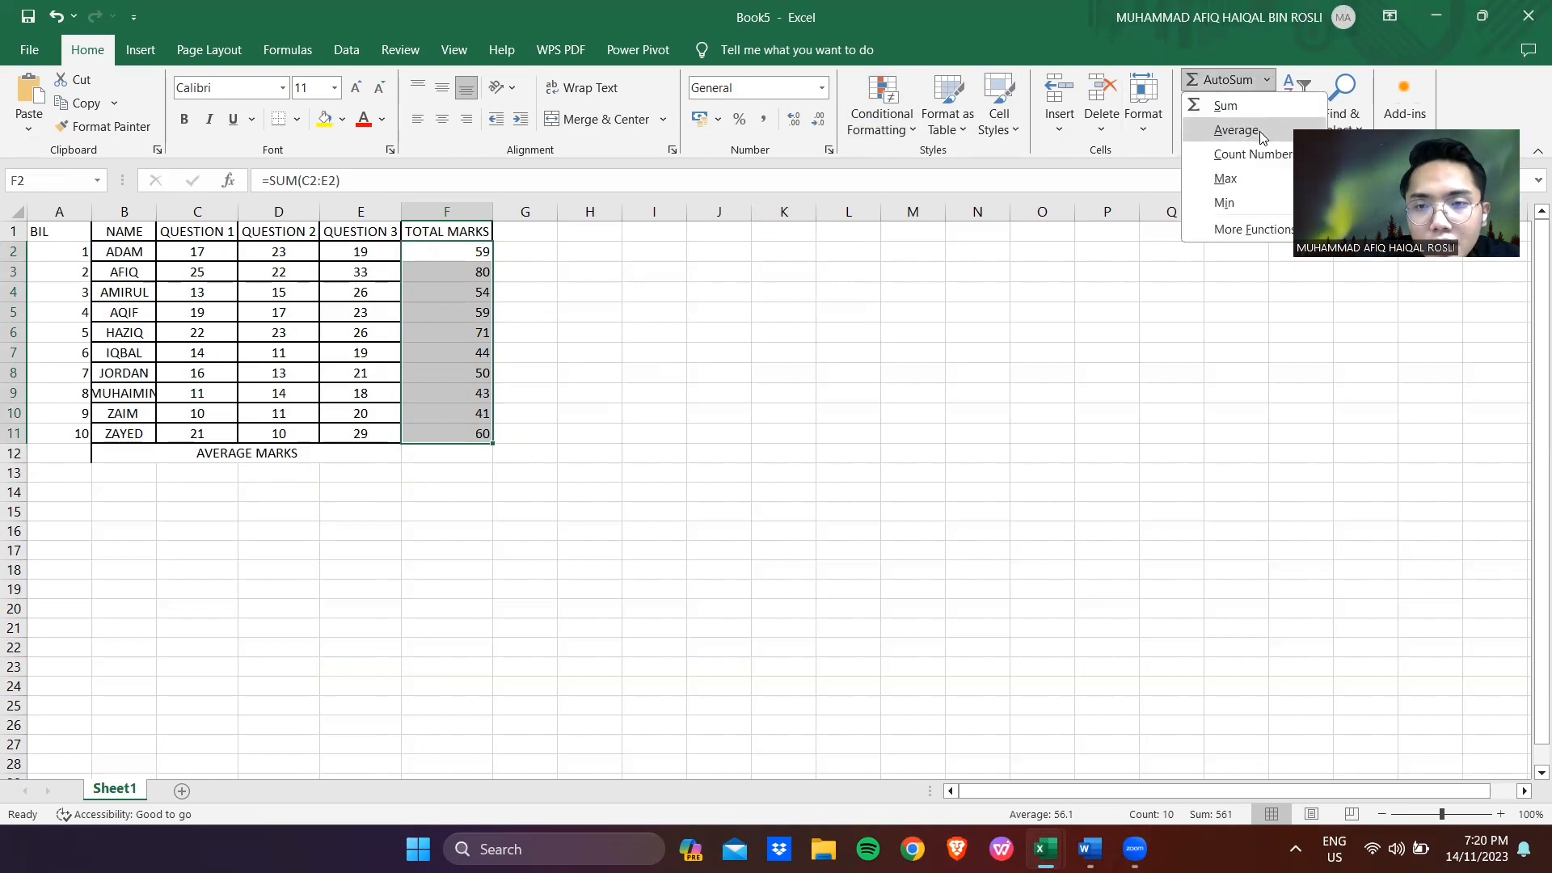
{"action": "left_click", "coordinate": [1259, 131]}
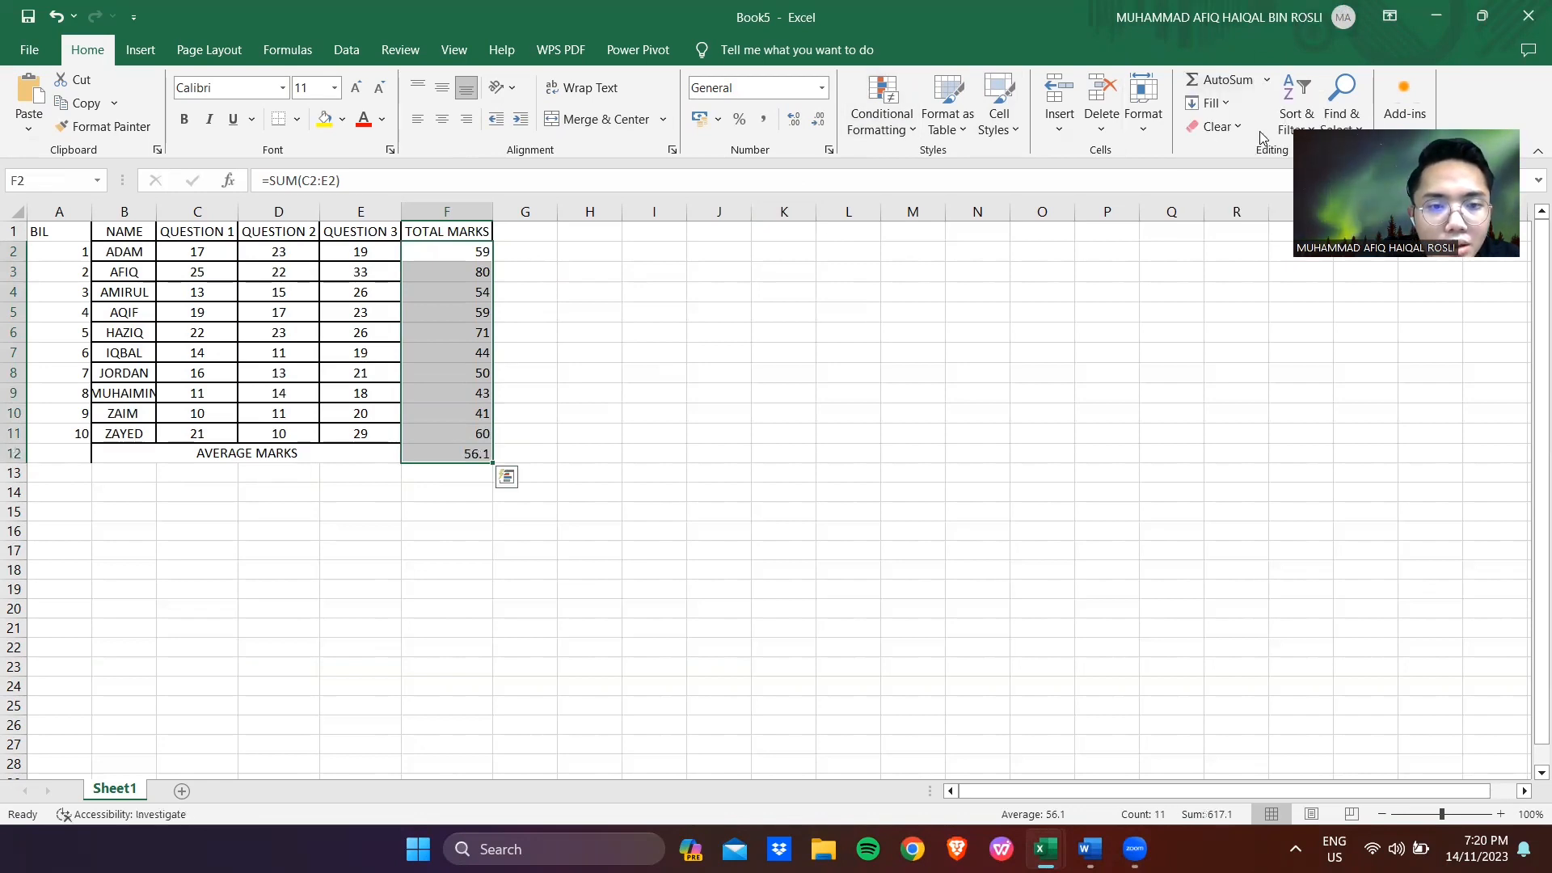
{"action": "left_click", "coordinate": [450, 489]}
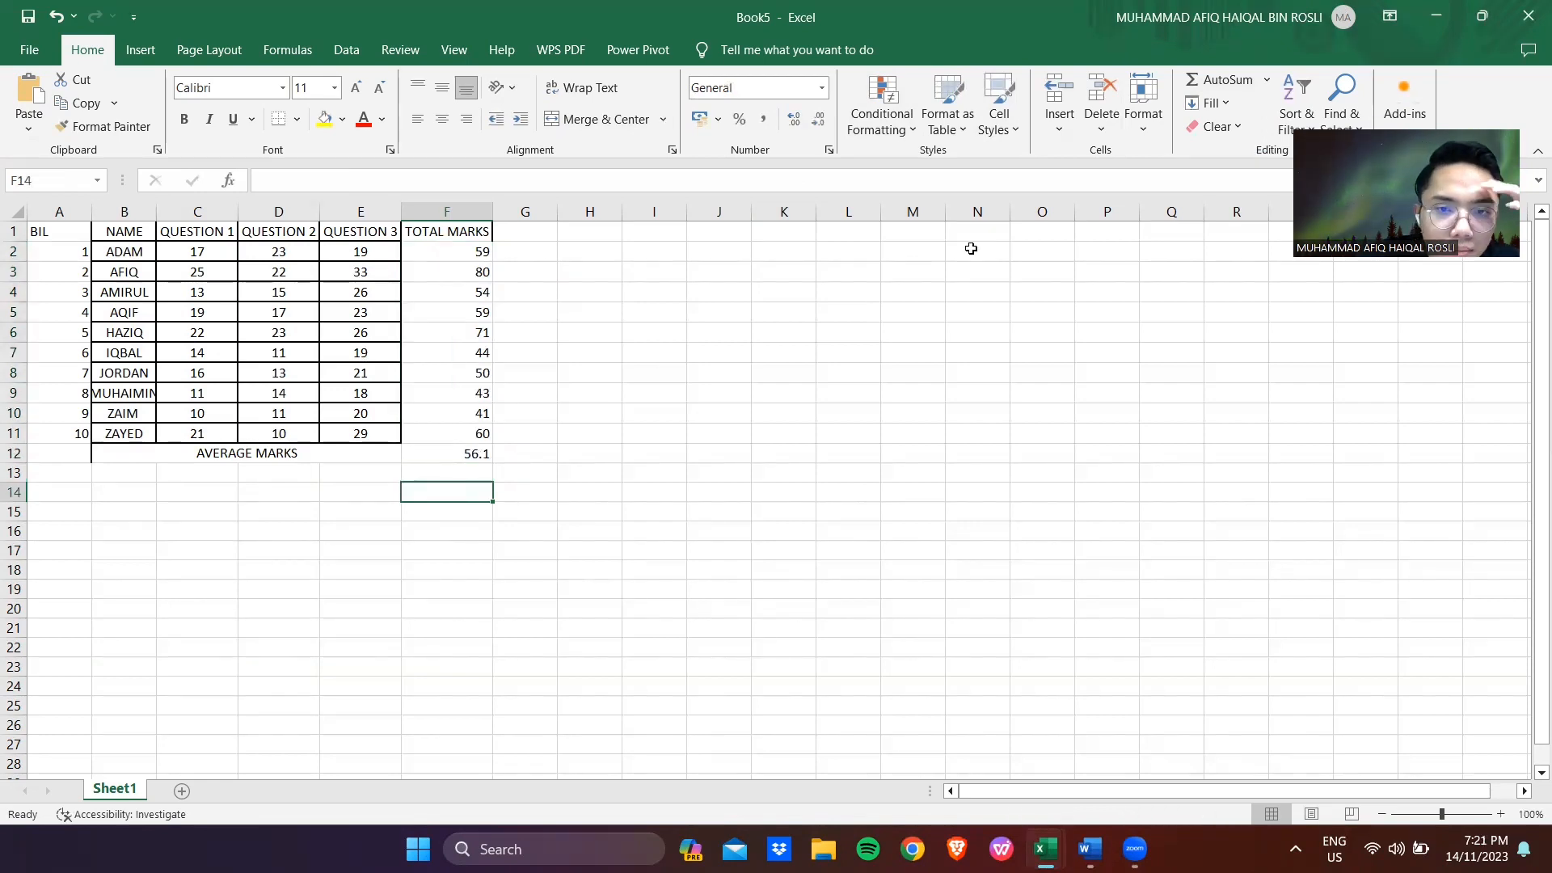
Enter the label MAXIMUM MARKS in cell J2
{"action": "left_click", "coordinate": [738, 332]}
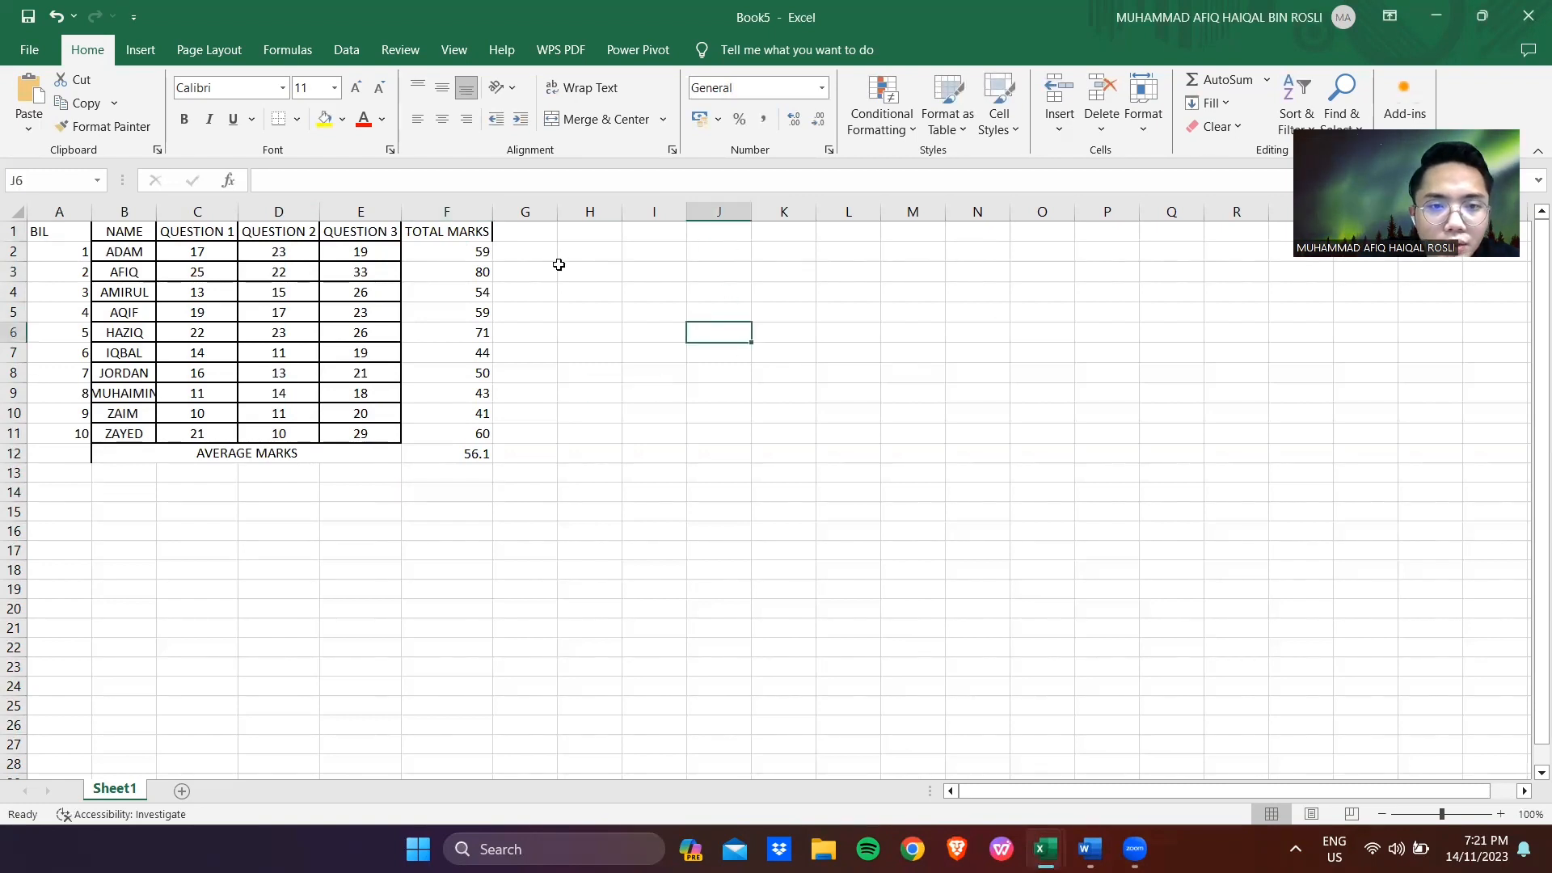
{"action": "left_click", "coordinate": [721, 254]}
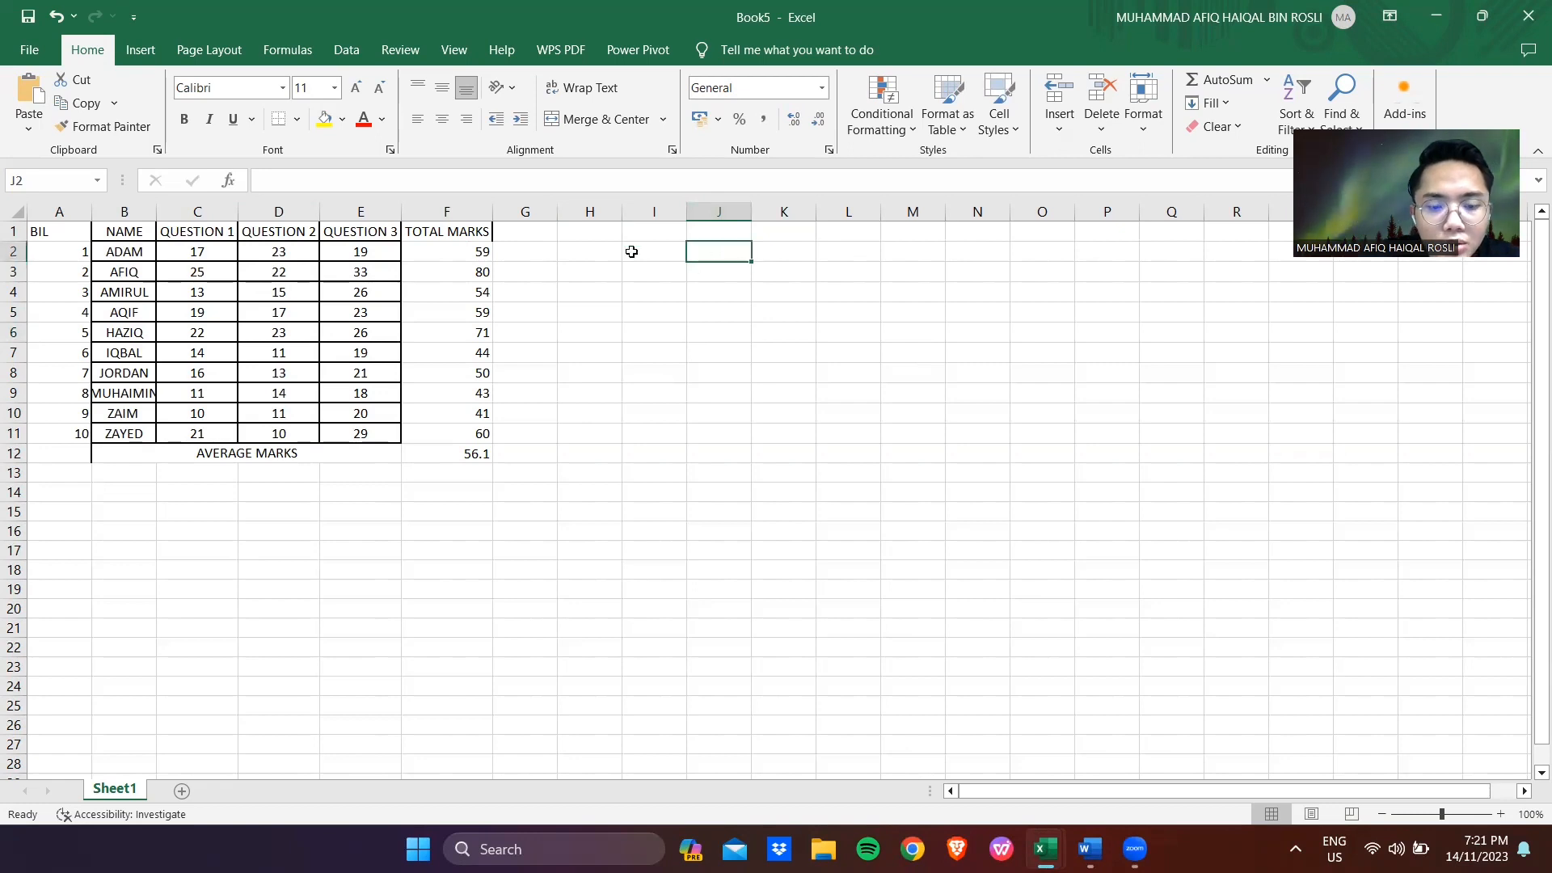
{"action": "type", "text": "MAX"}
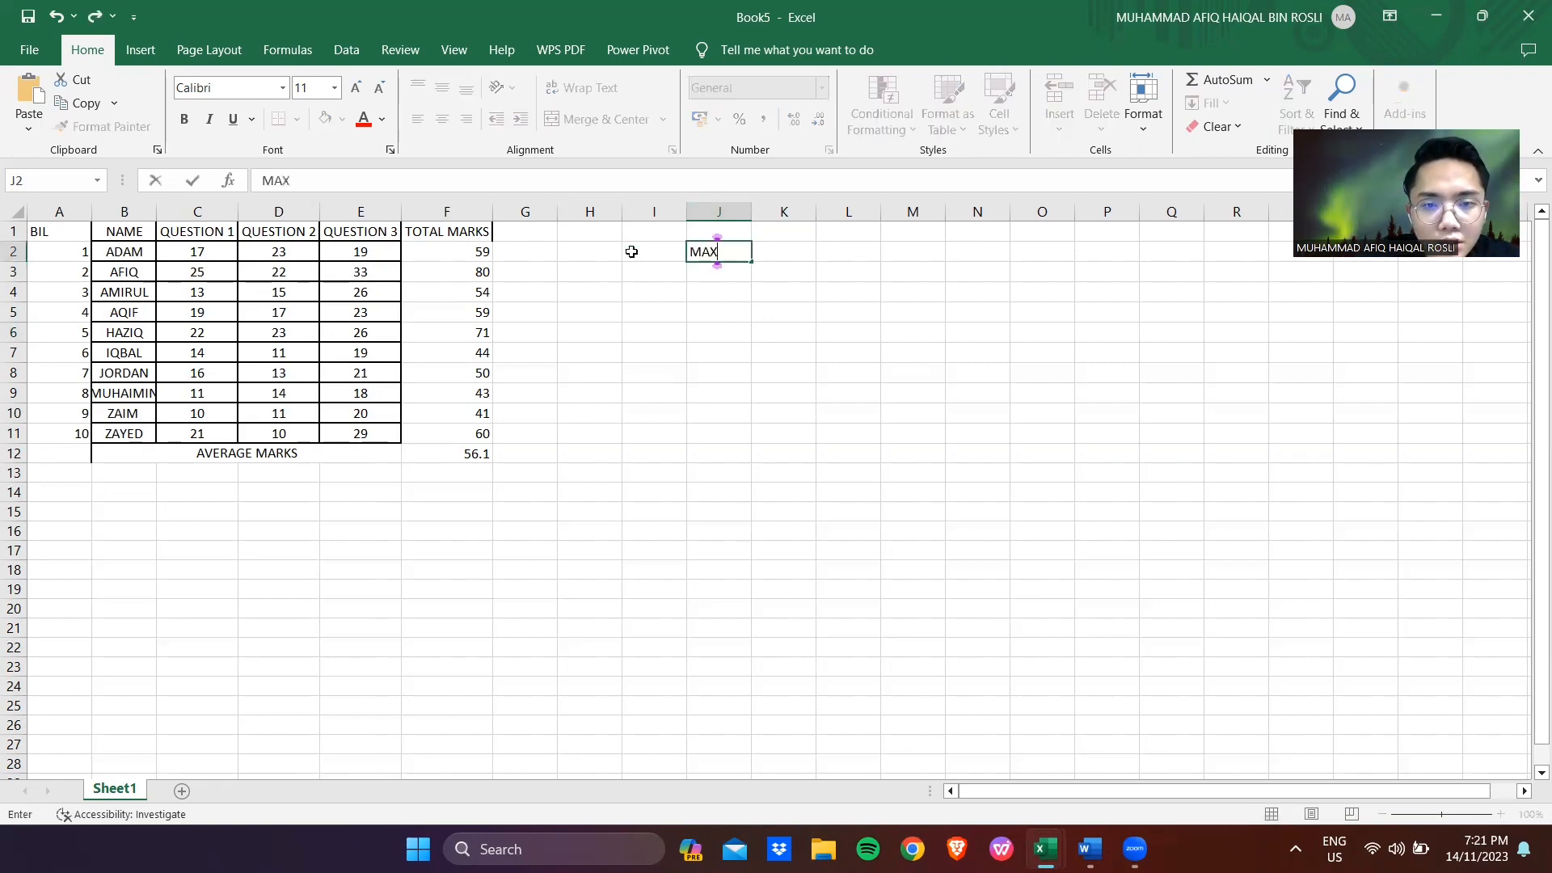
{"action": "type", "text": "IMUM MARKS"}
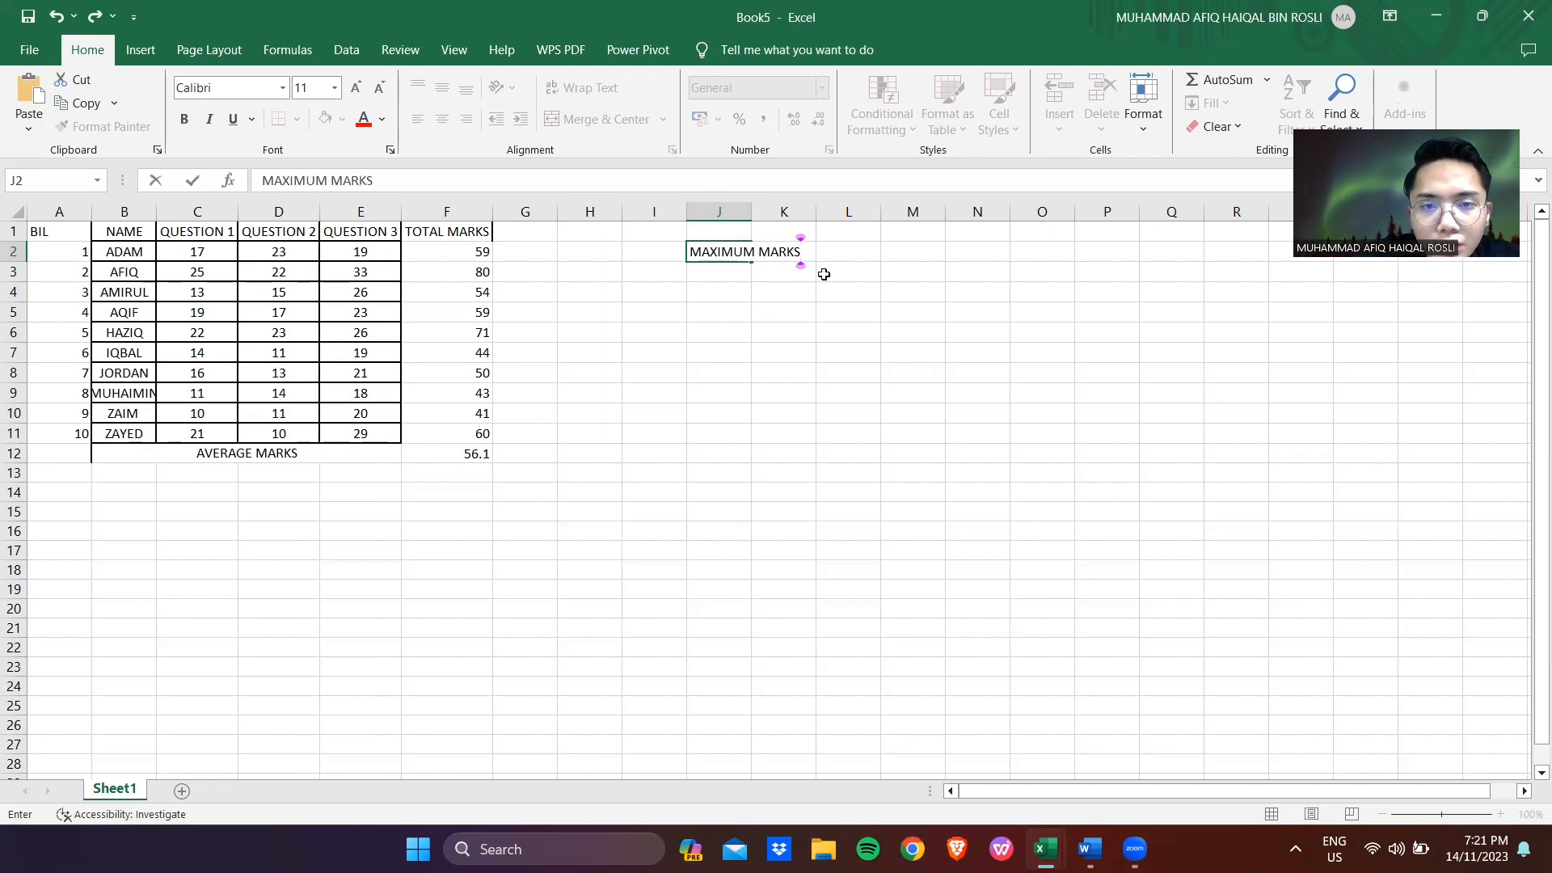
Enter a MAX formula over the total marks F2:F11 in cell L2
{"action": "left_click", "coordinate": [842, 256]}
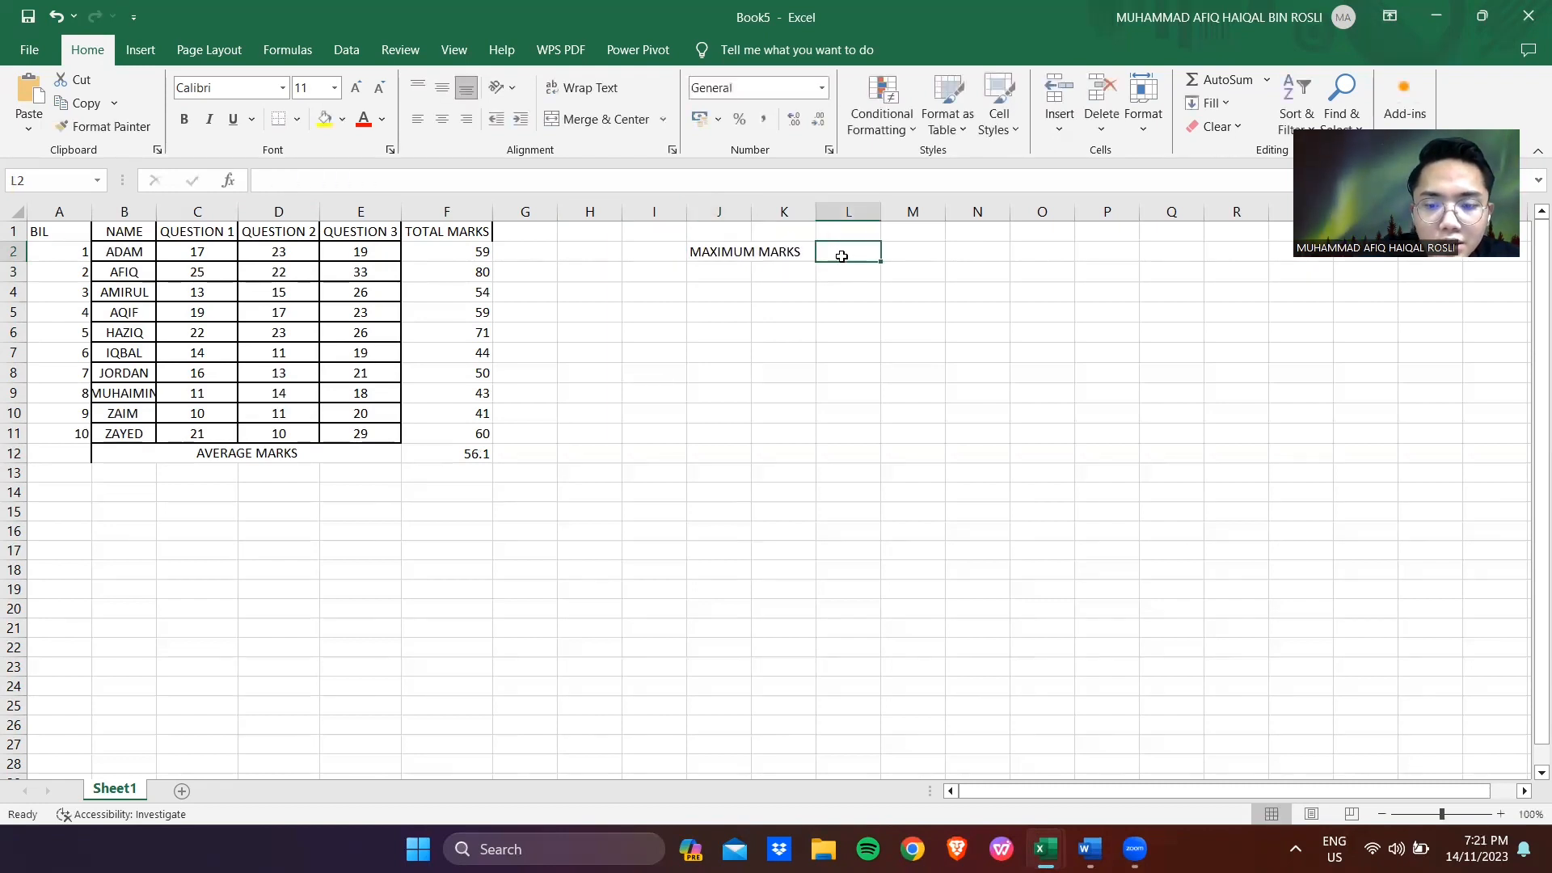
{"action": "type", "text": "="}
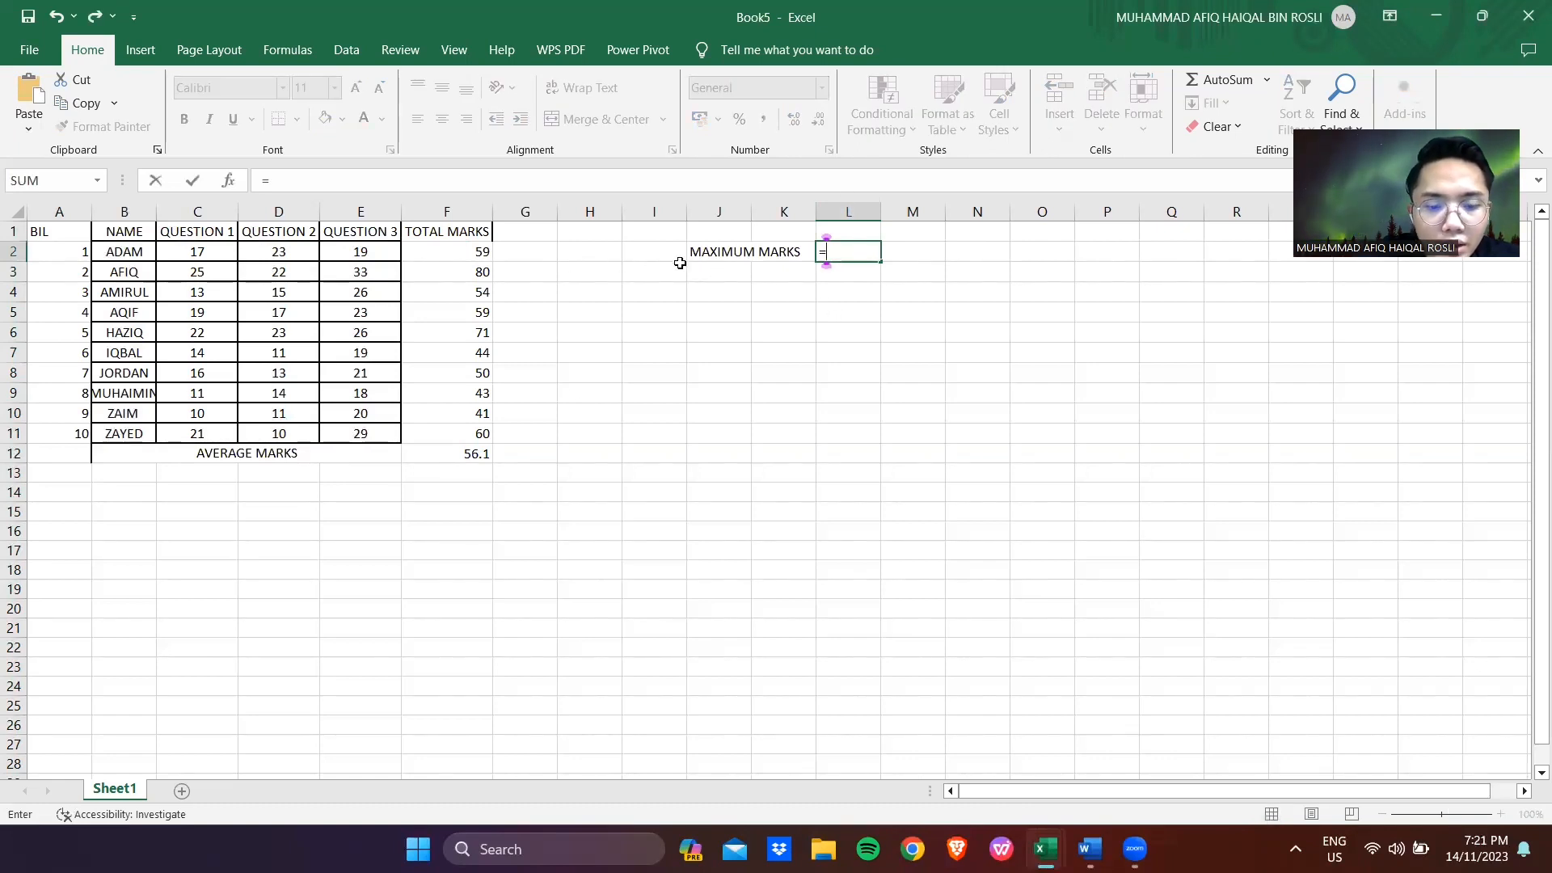
{"action": "type", "text": "MA"}
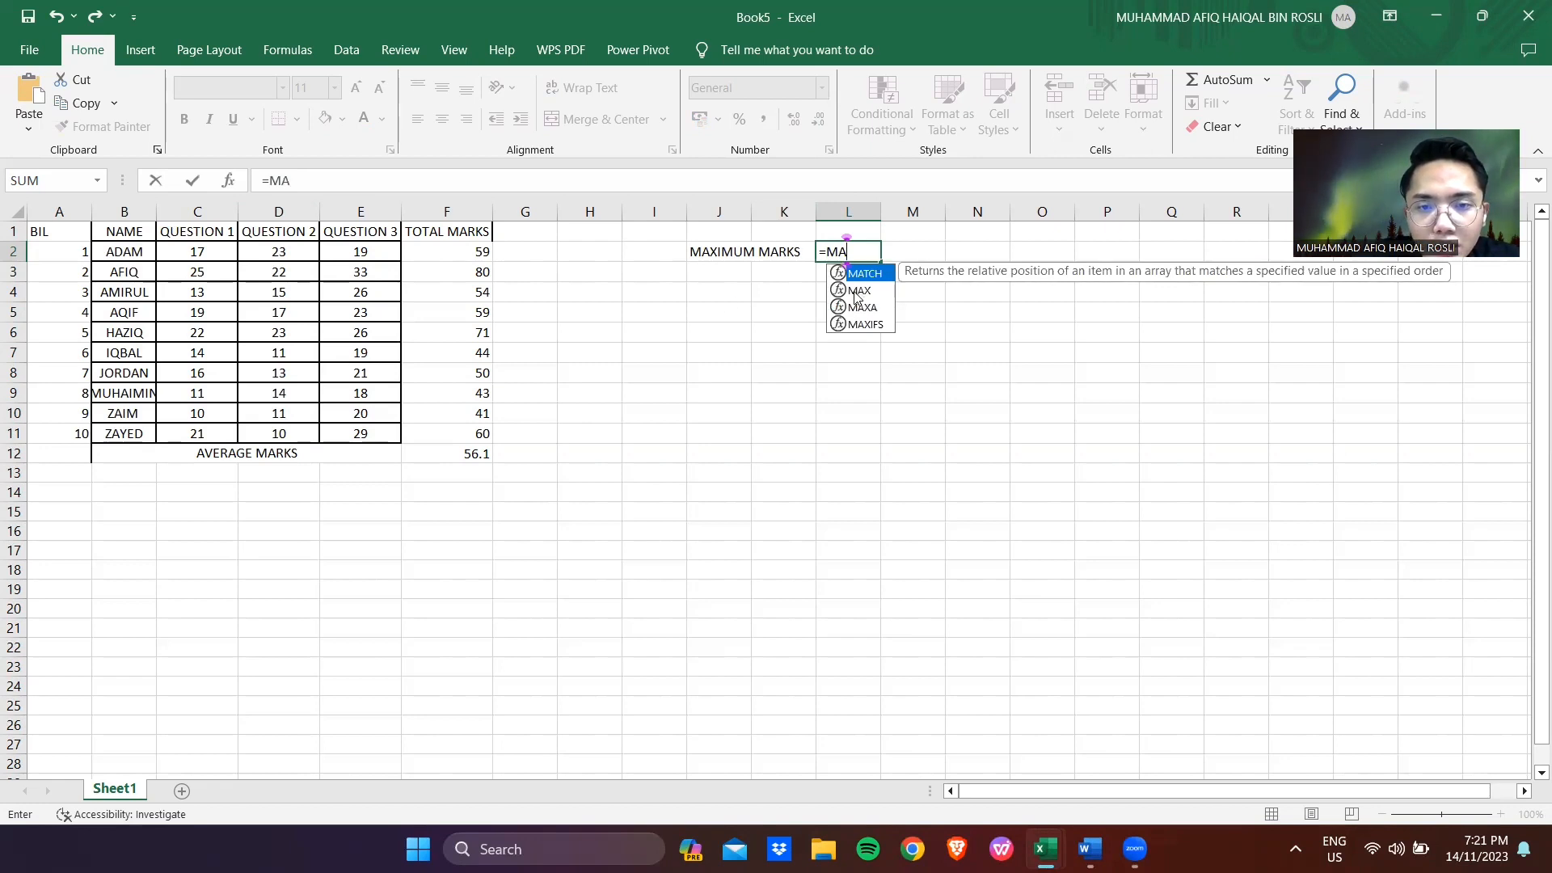
{"action": "double_click", "coordinate": [857, 290]}
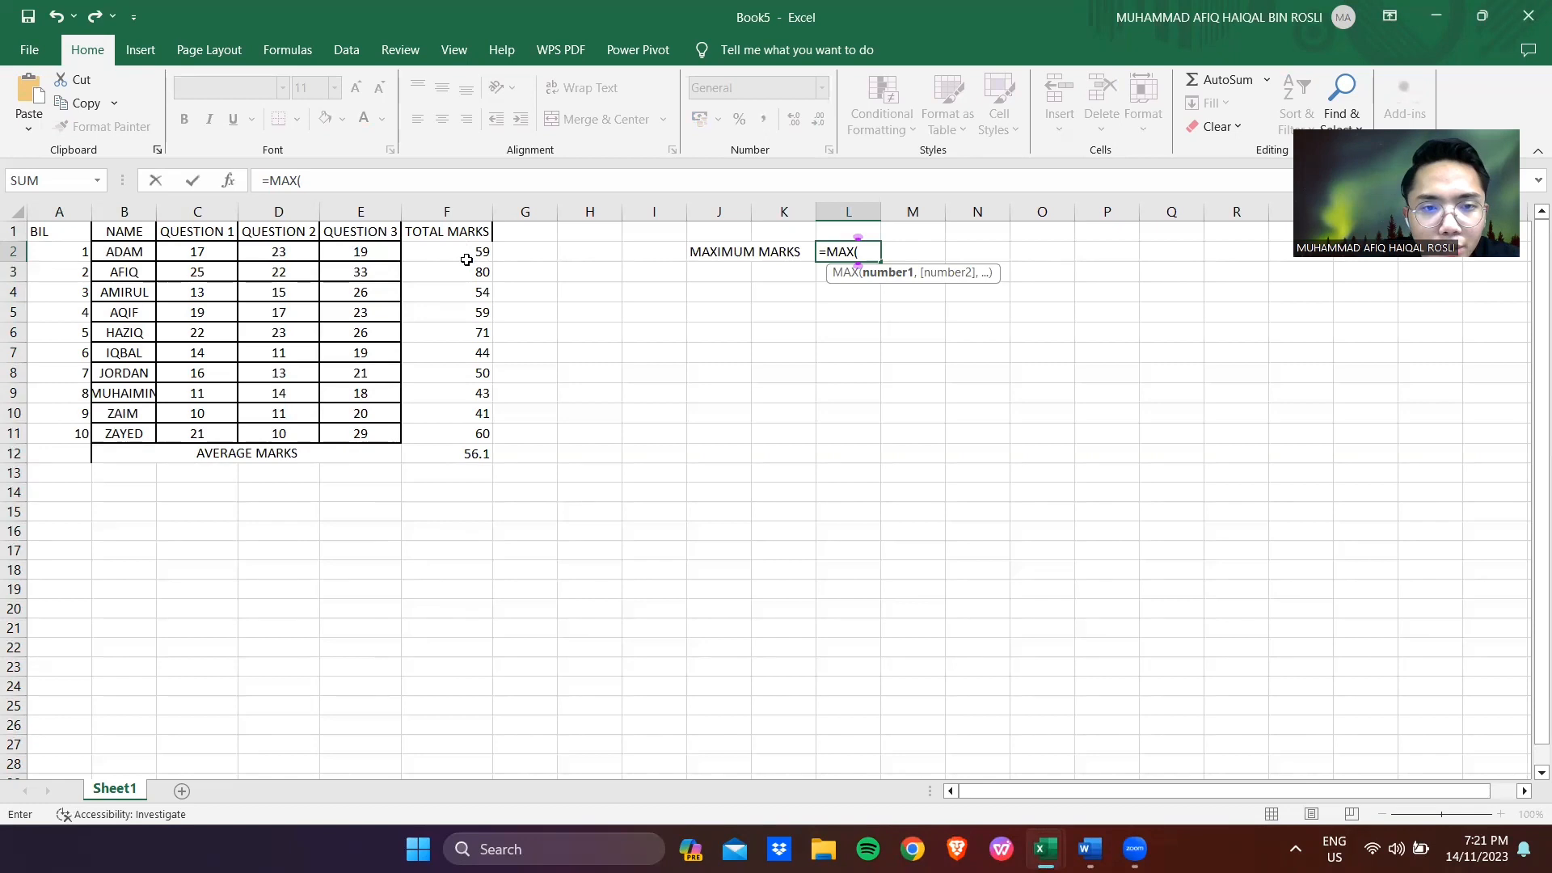
{"action": "left_click_drag", "start_coordinate": [468, 251], "coordinate": [472, 443]}
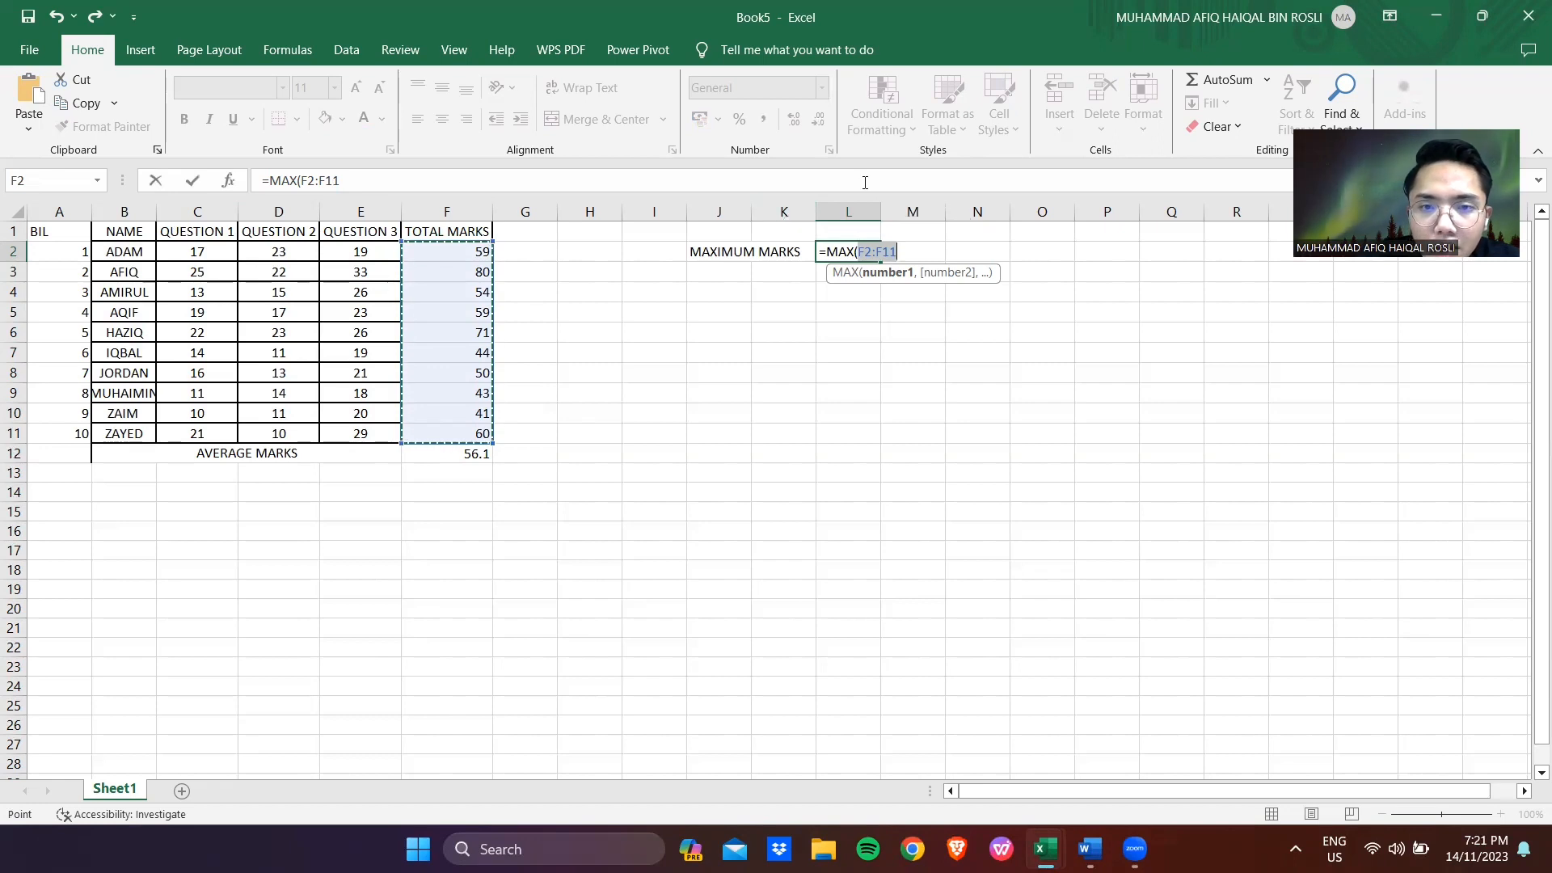
{"action": "key", "text": "Return"}
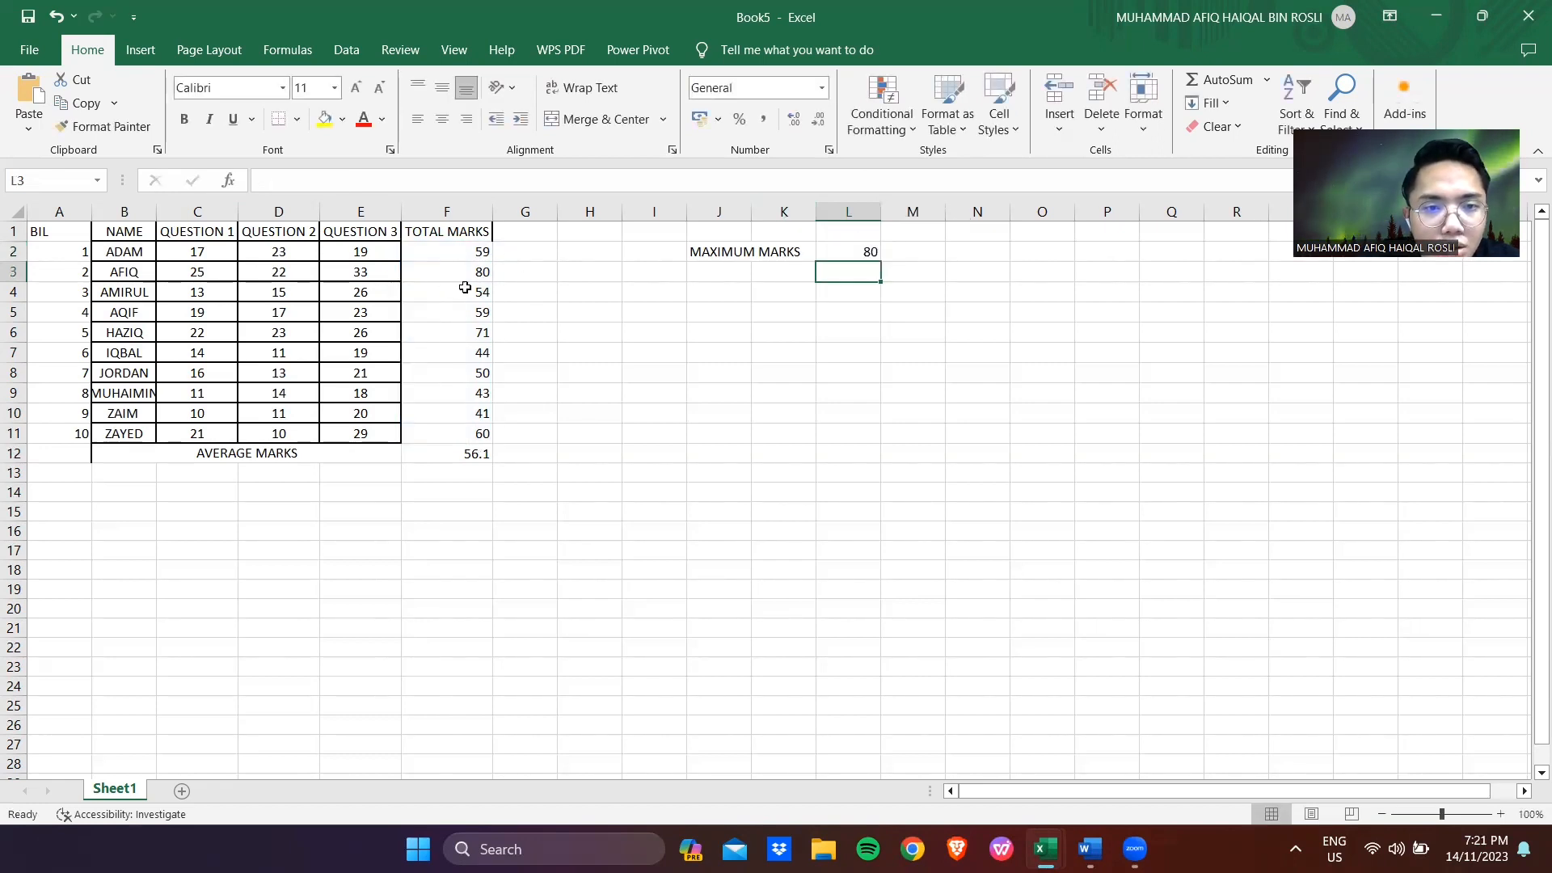
Enter the label MINIMUM MARKS in cell J3 and a MIN formula over the total marks F2:F11 in cell L3
{"action": "left_click", "coordinate": [711, 277]}
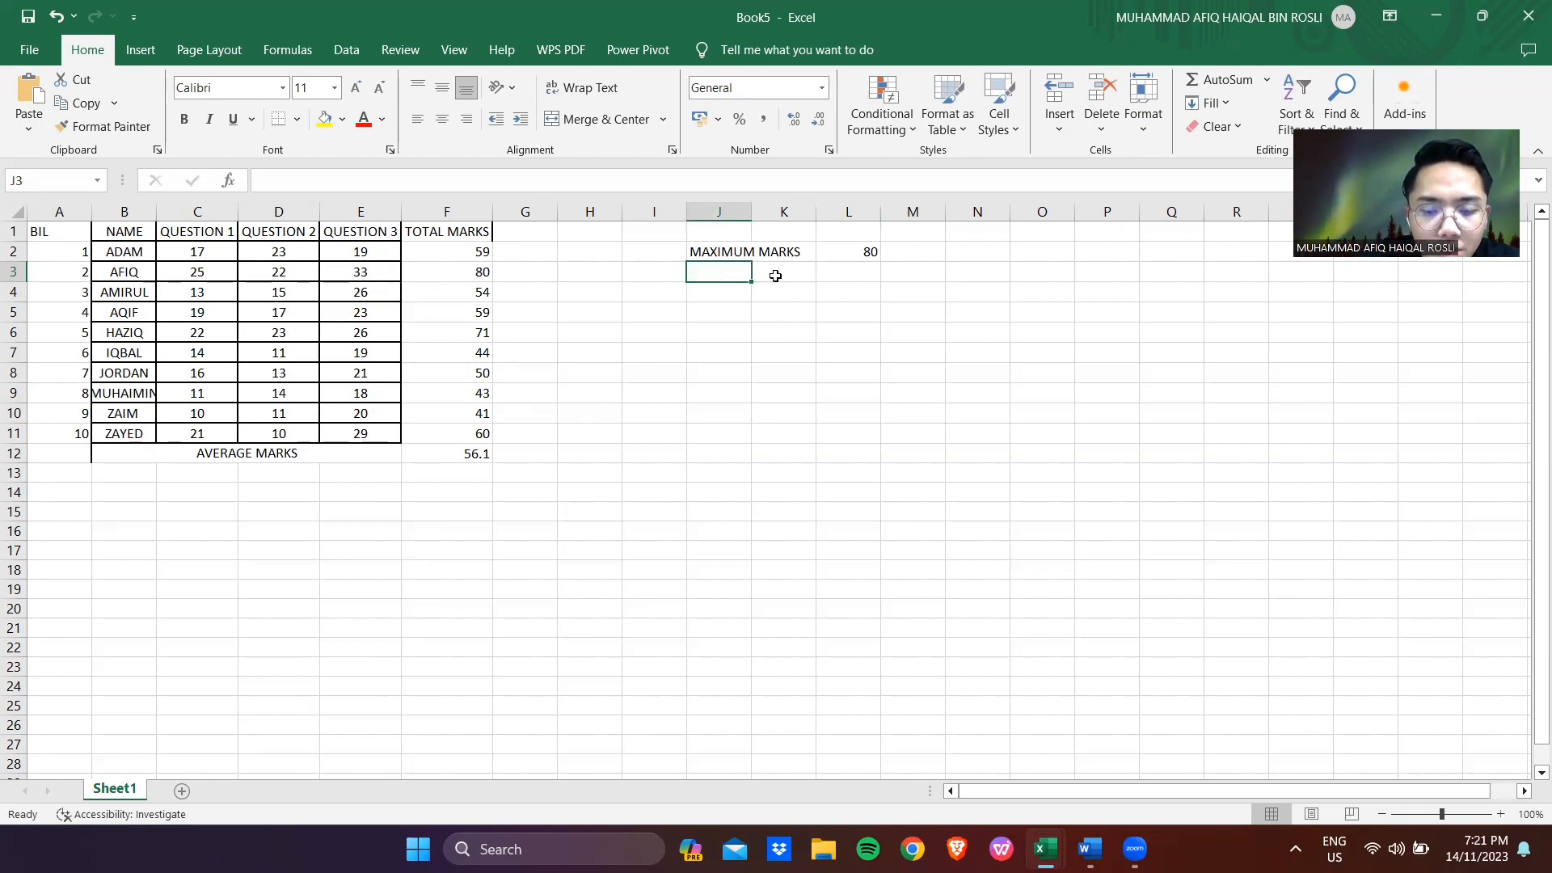
{"action": "type", "text": "MINIMUM MARKS"}
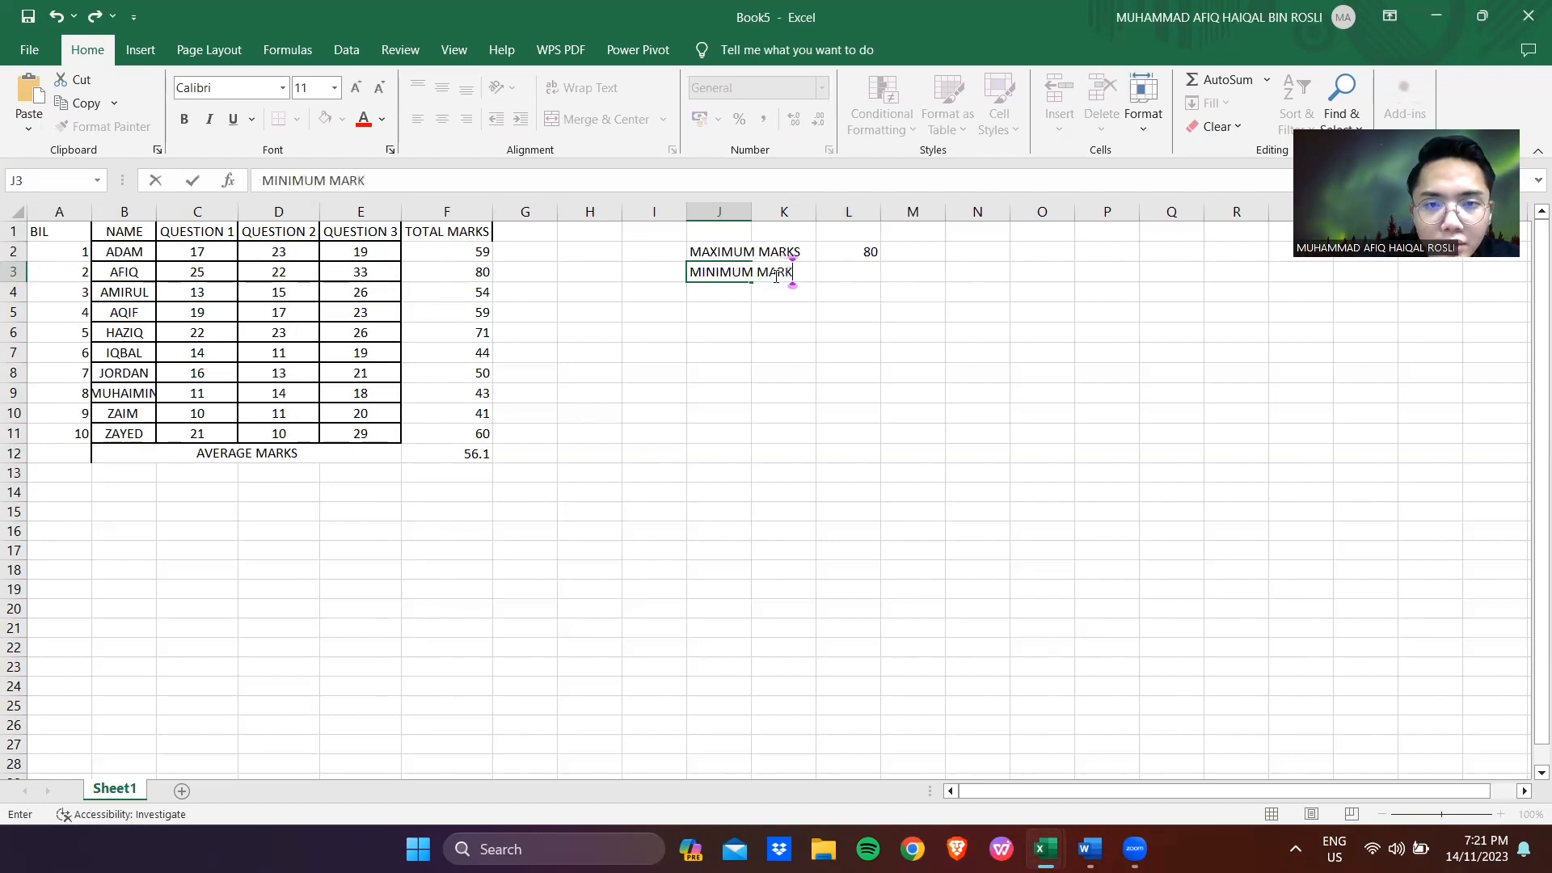
{"action": "left_click", "coordinate": [832, 271]}
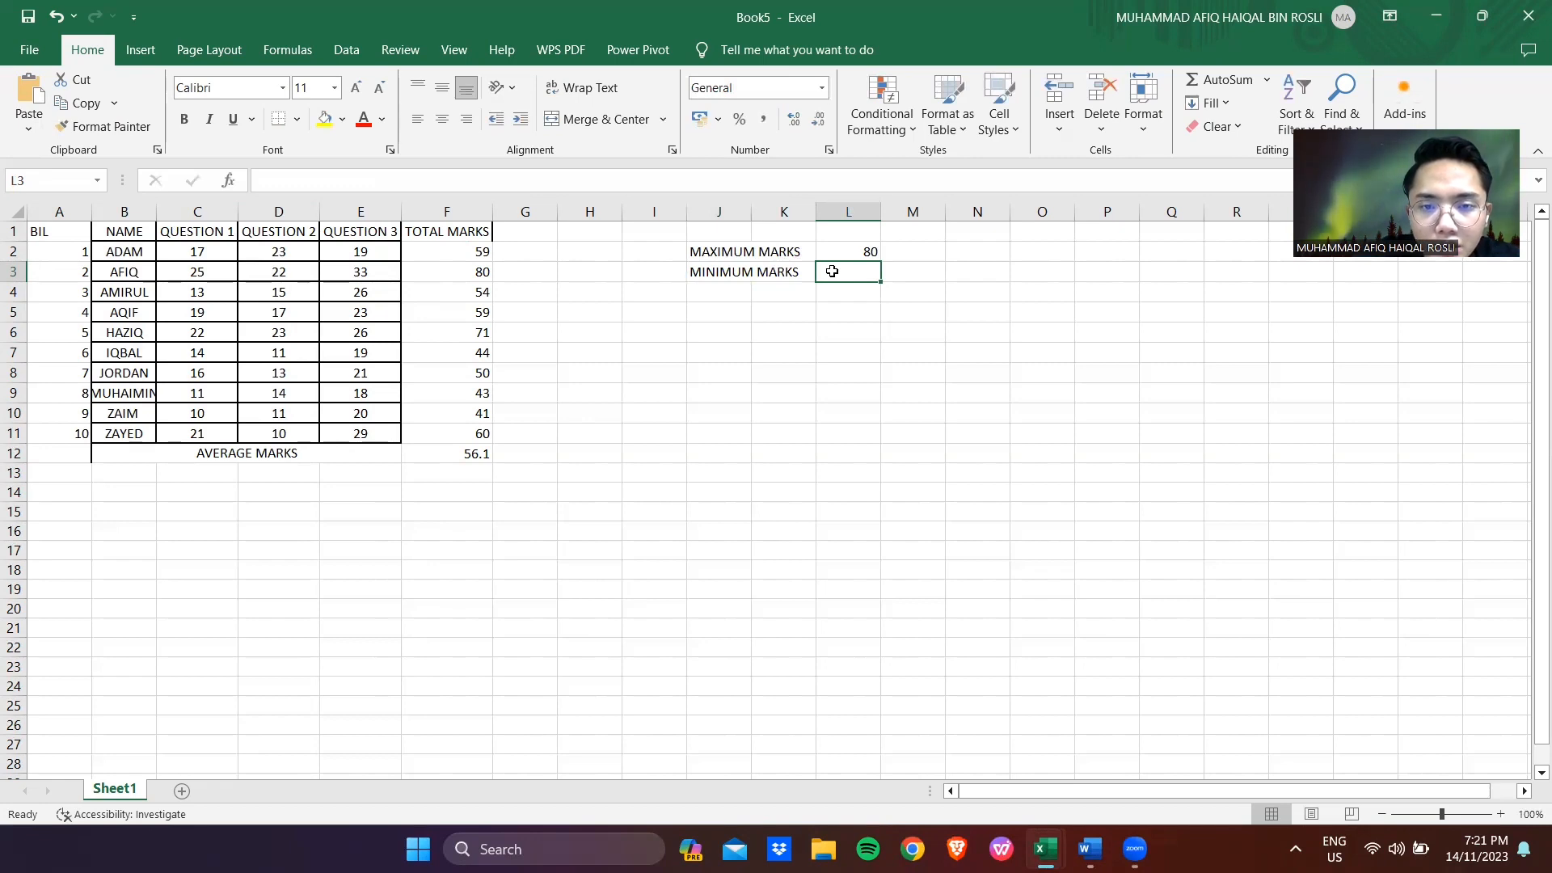
{"action": "type", "text": "="}
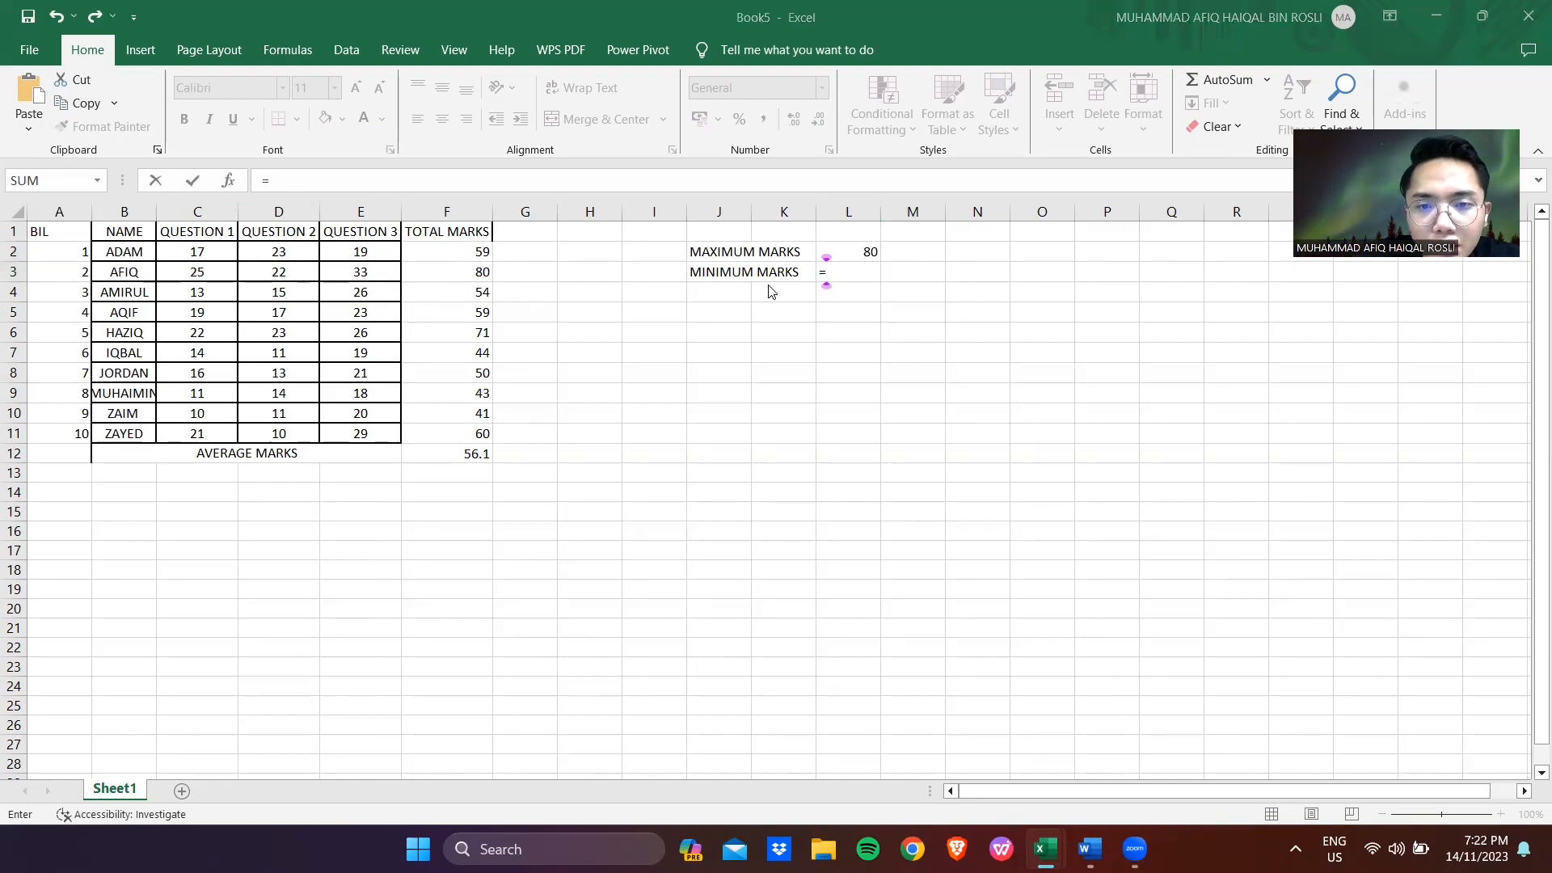
{"action": "type", "text": "MIN"}
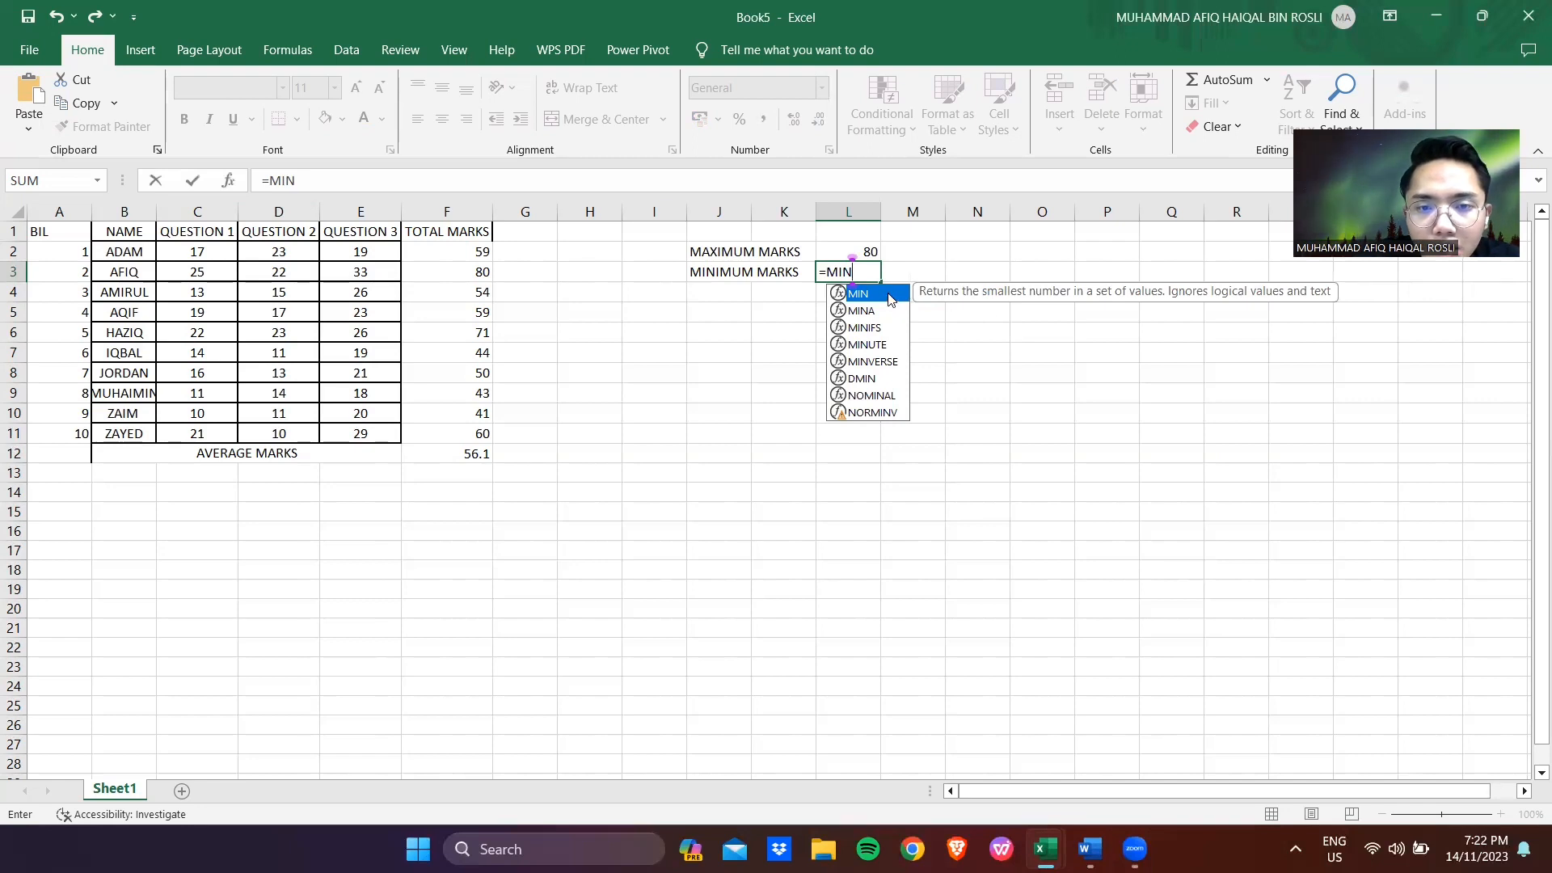
{"action": "double_click", "coordinate": [890, 296]}
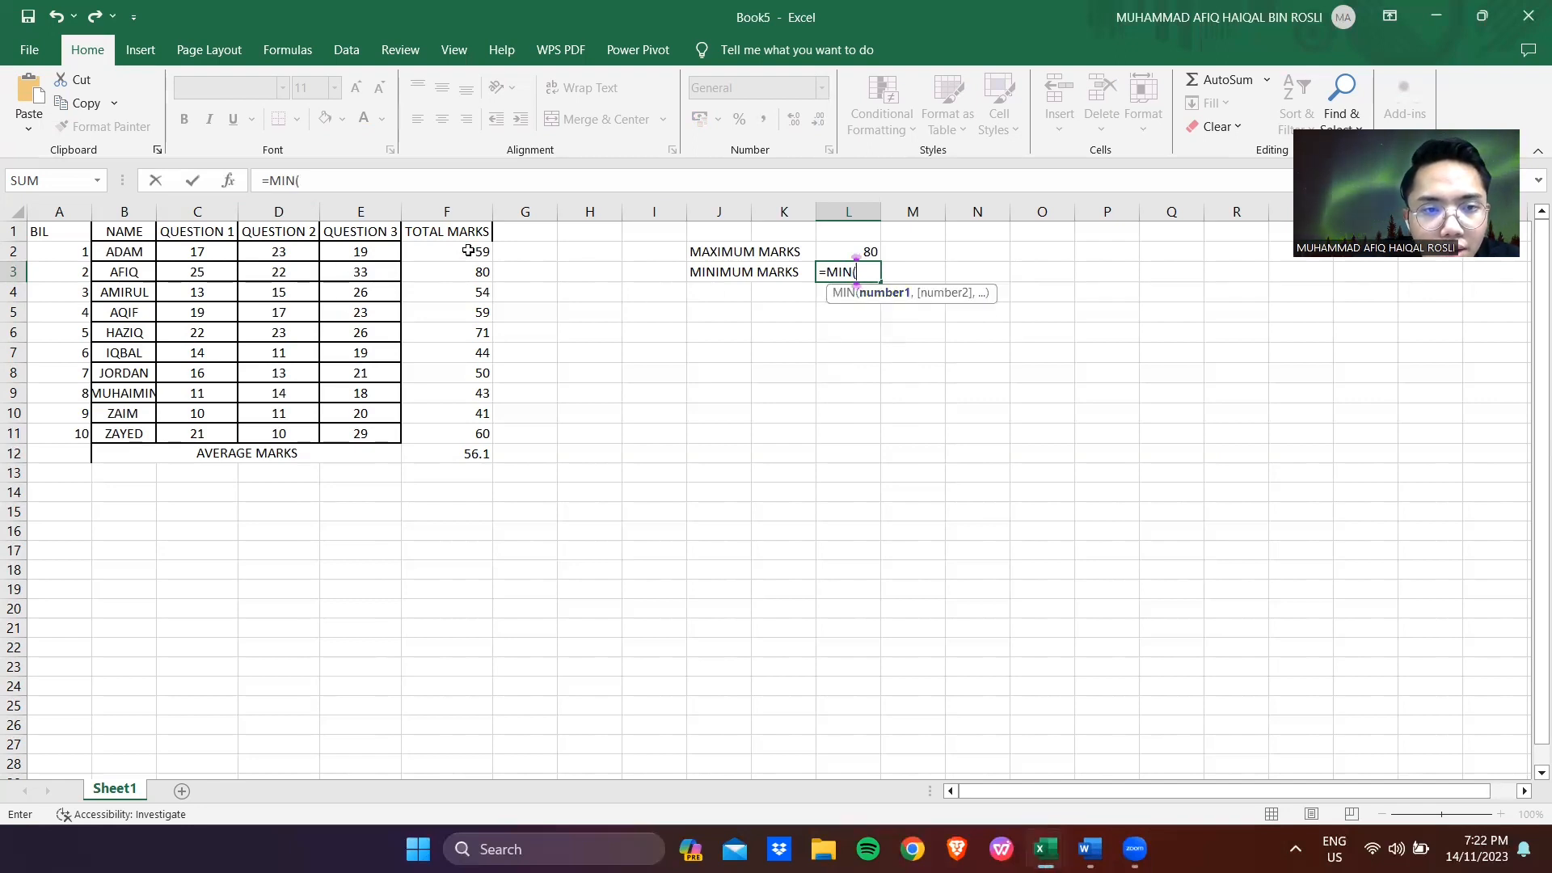
{"action": "left_click_drag", "start_coordinate": [470, 253], "coordinate": [484, 437]}
{"action": "key", "text": "Return"}
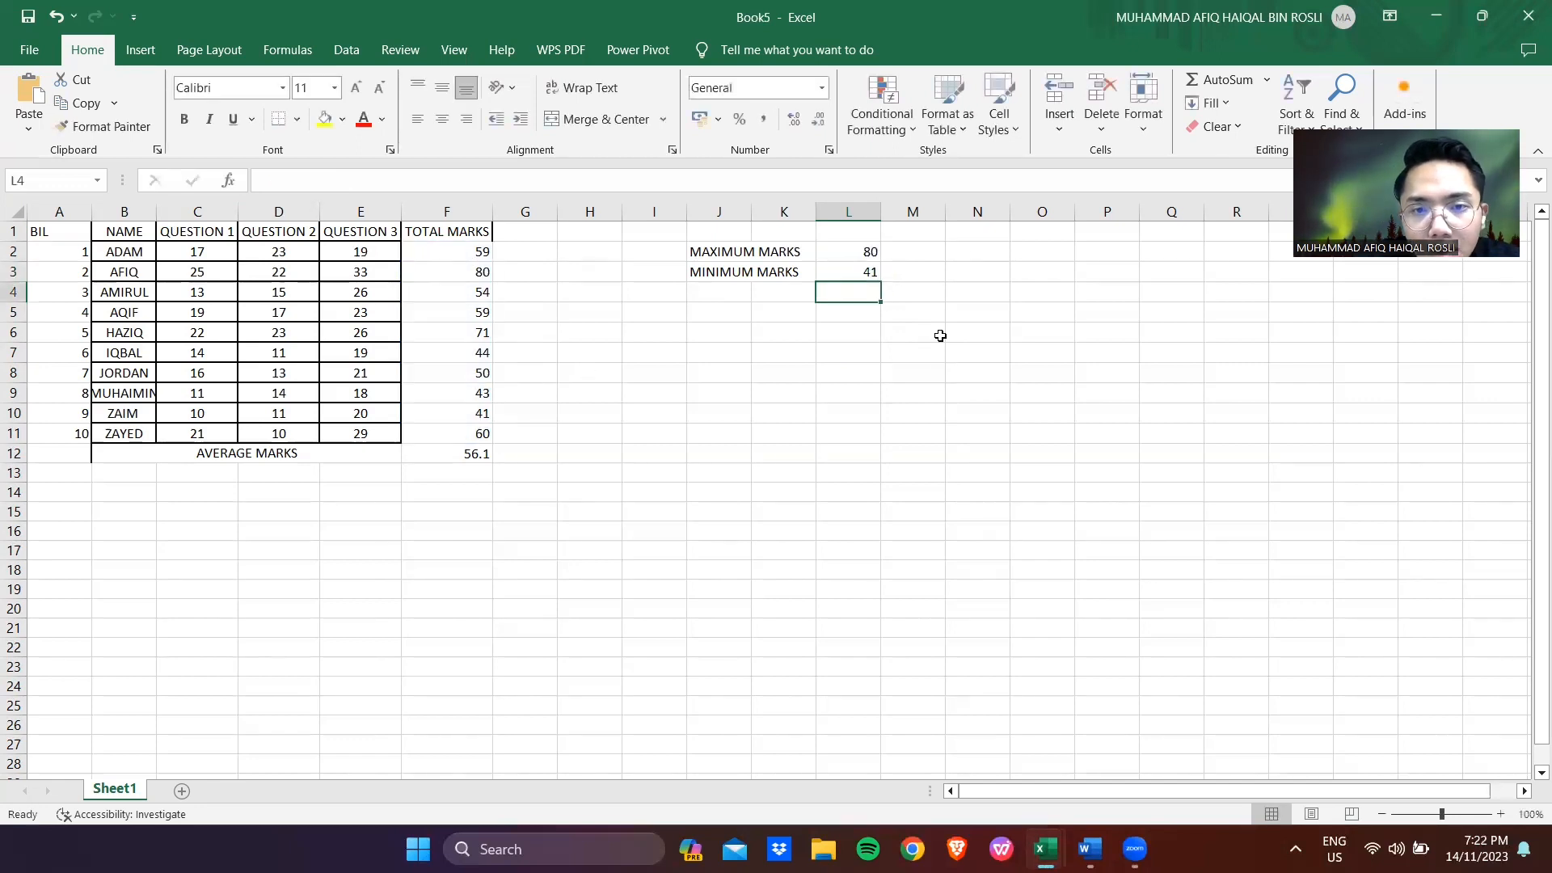
{"action": "left_click", "coordinate": [851, 271]}
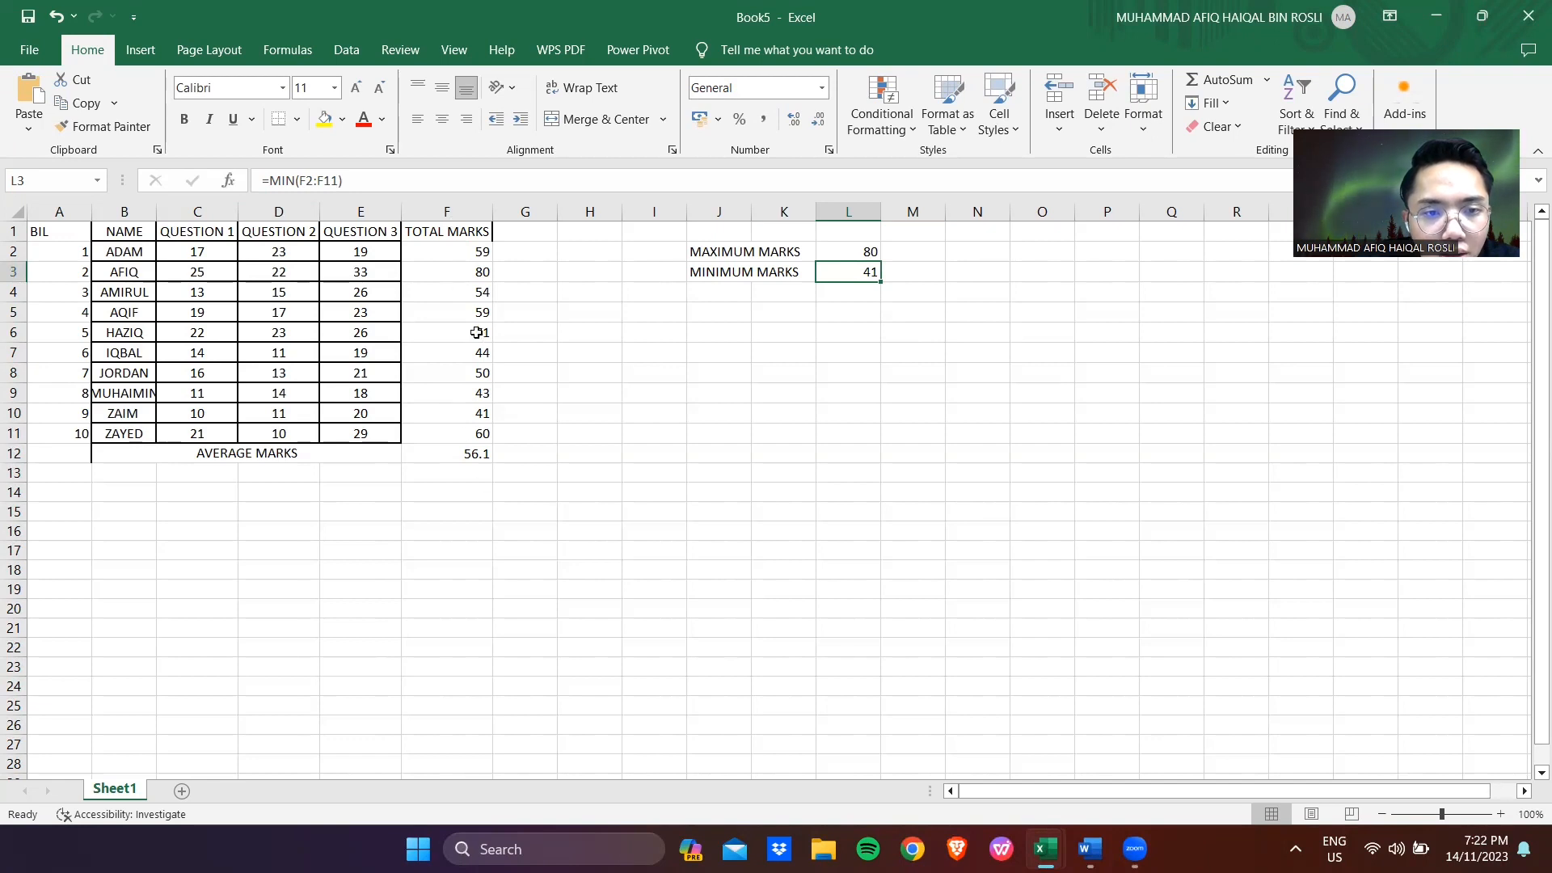
Start an IF formula in cell G2 that tests F2>55 and returns "PASS" when true
{"action": "left_click", "coordinate": [510, 251]}
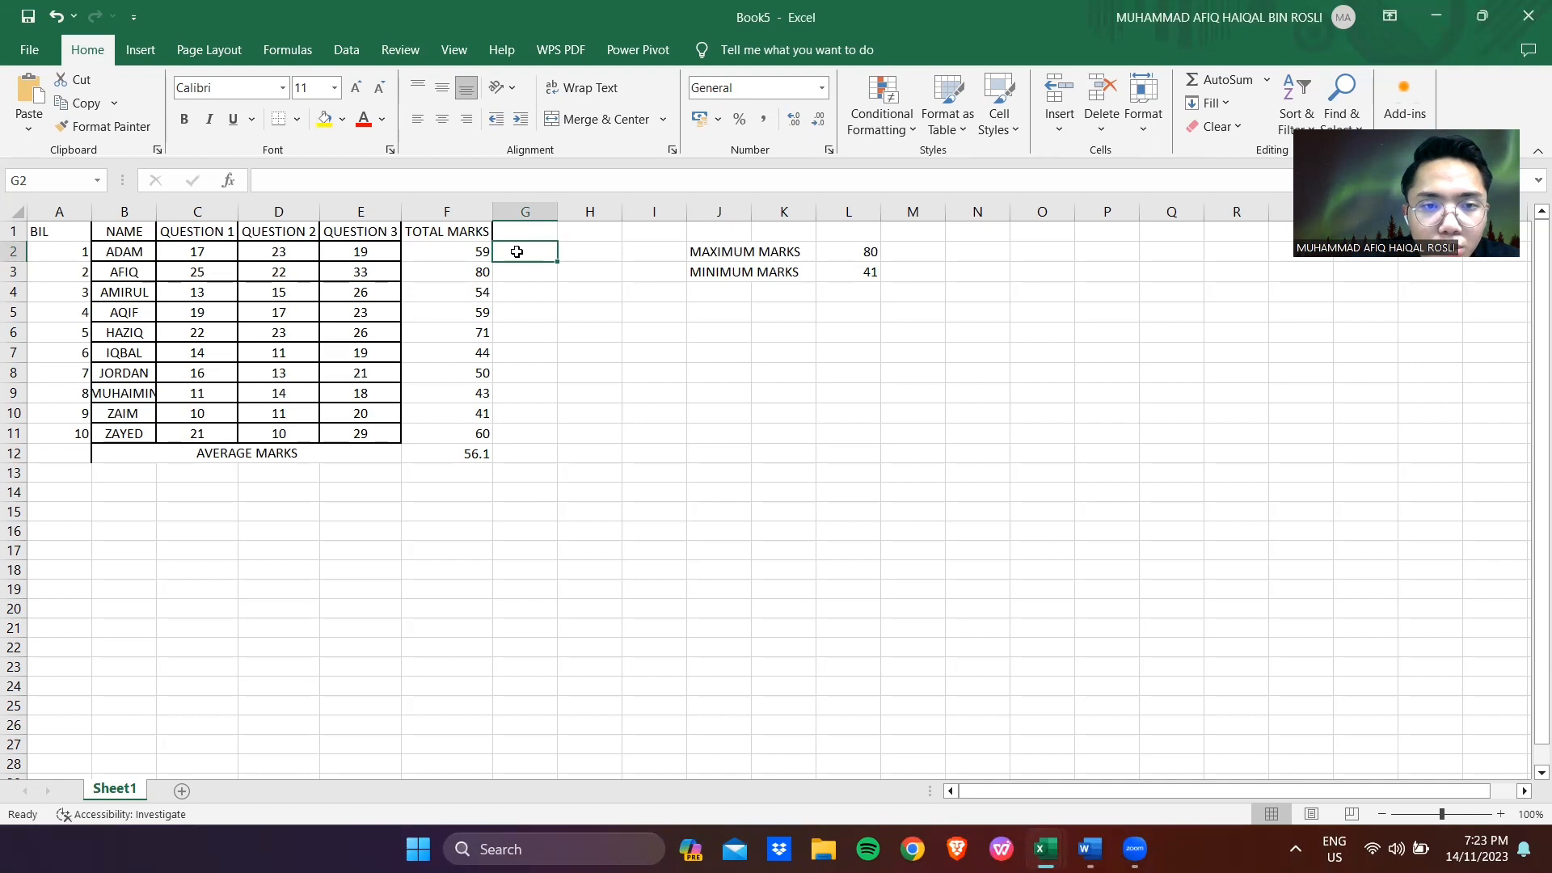
{"action": "left_click", "coordinate": [518, 280]}
{"action": "left_click", "coordinate": [528, 254]}
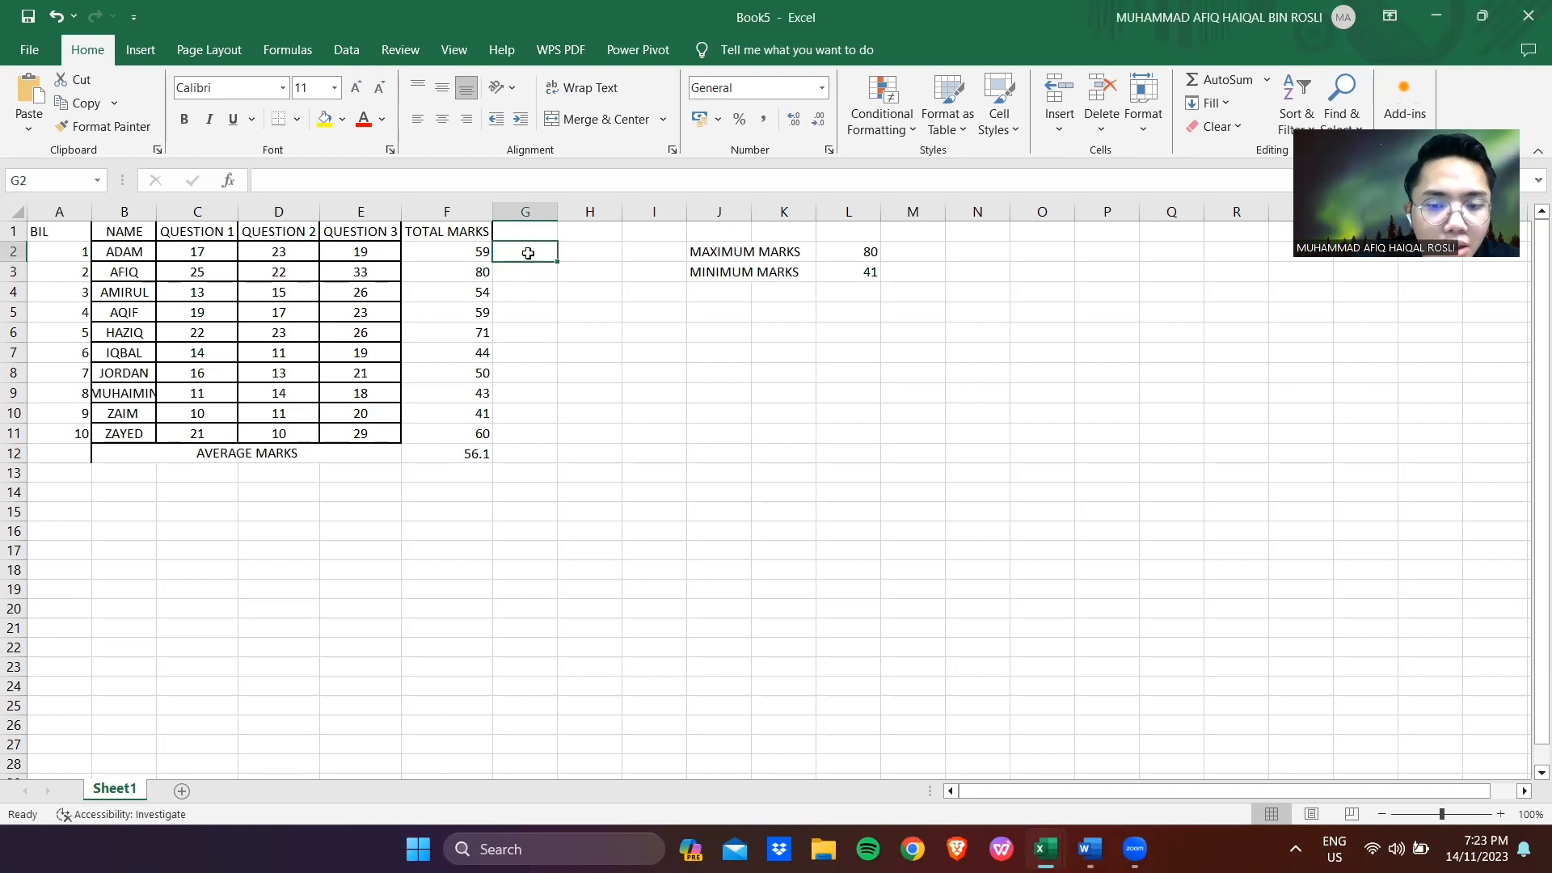
{"action": "type", "text": "="}
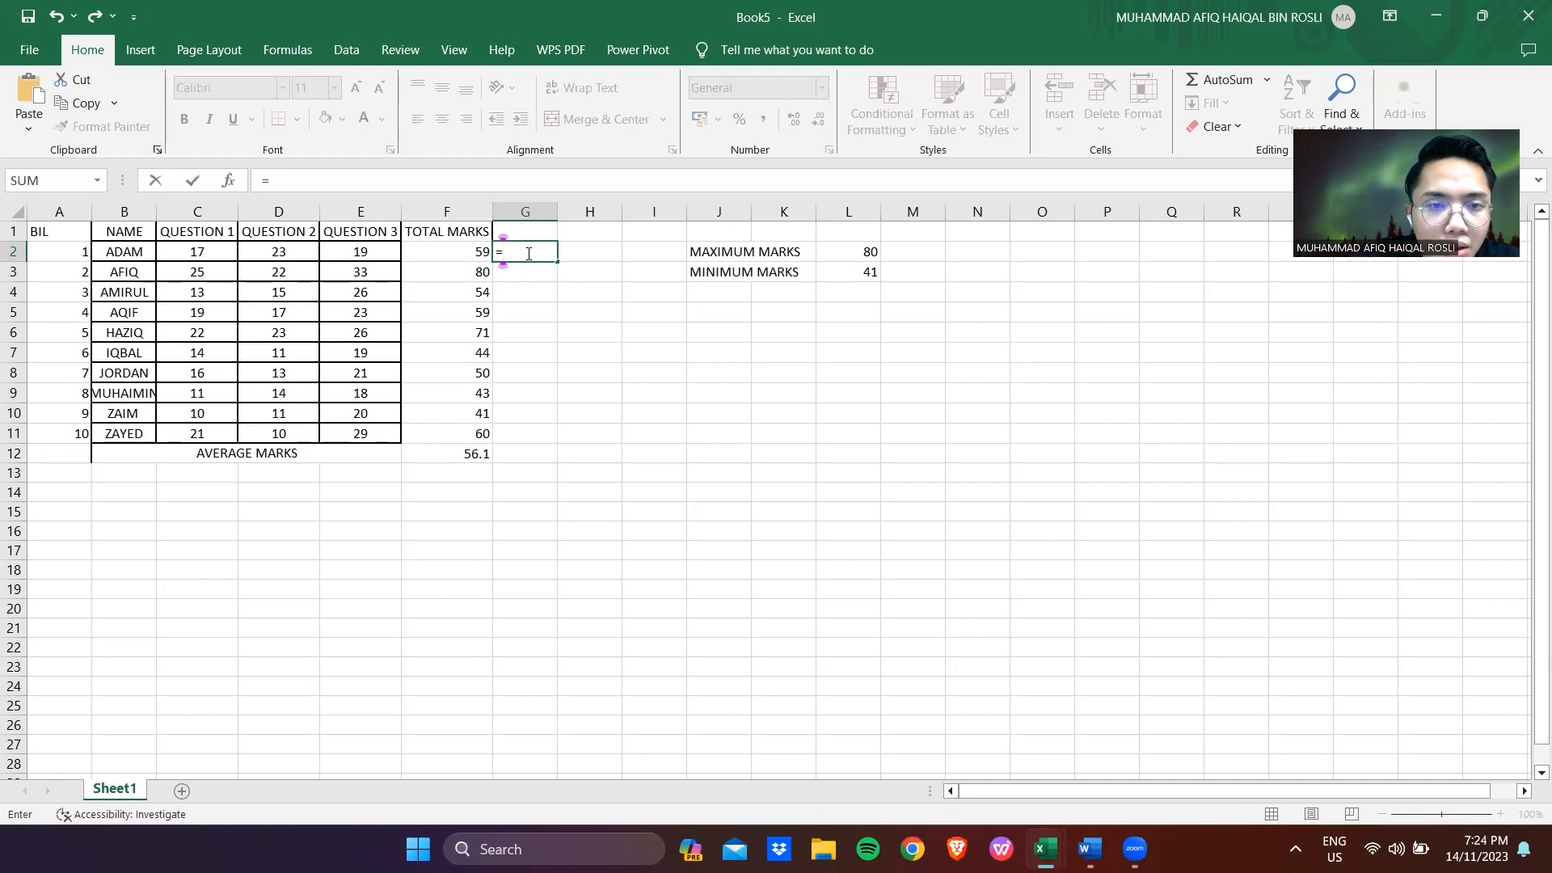
{"action": "type", "text": "IF"}
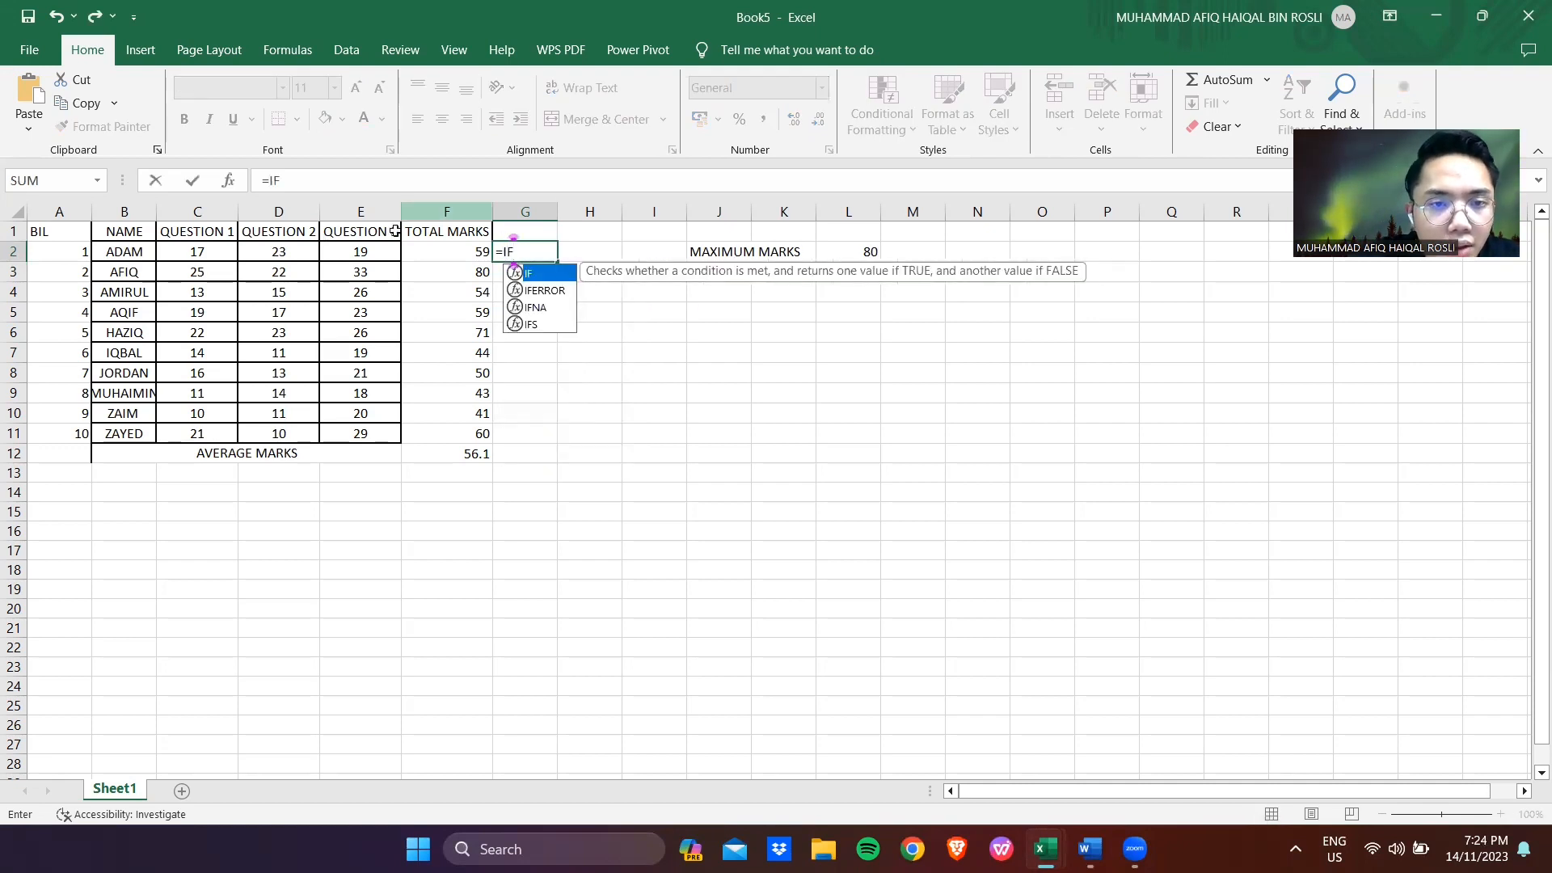
{"action": "double_click", "coordinate": [531, 276]}
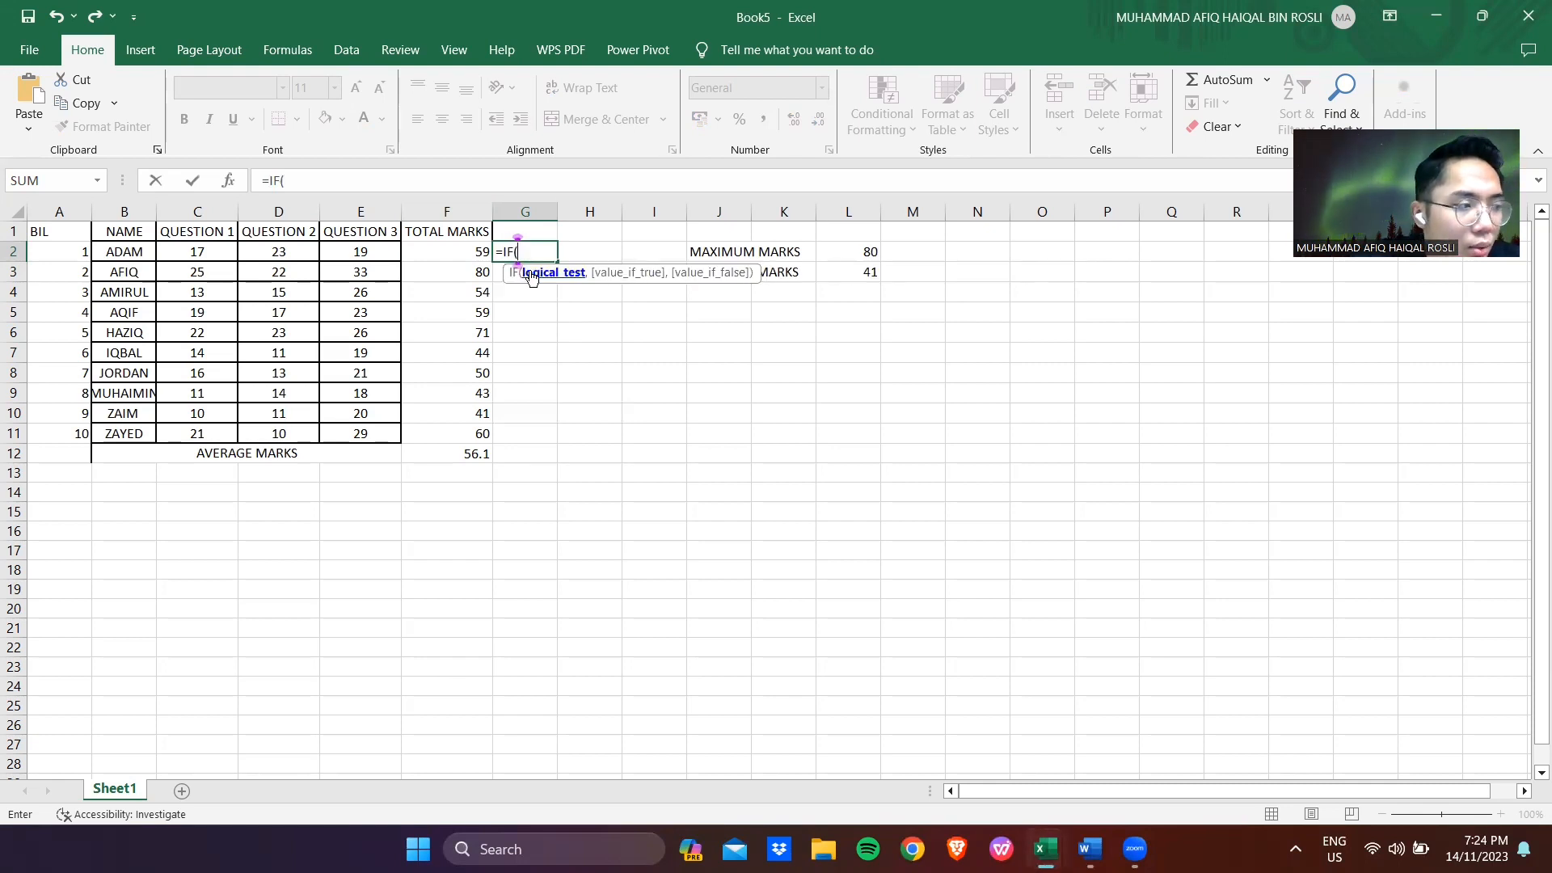
{"action": "left_click", "coordinate": [469, 256]}
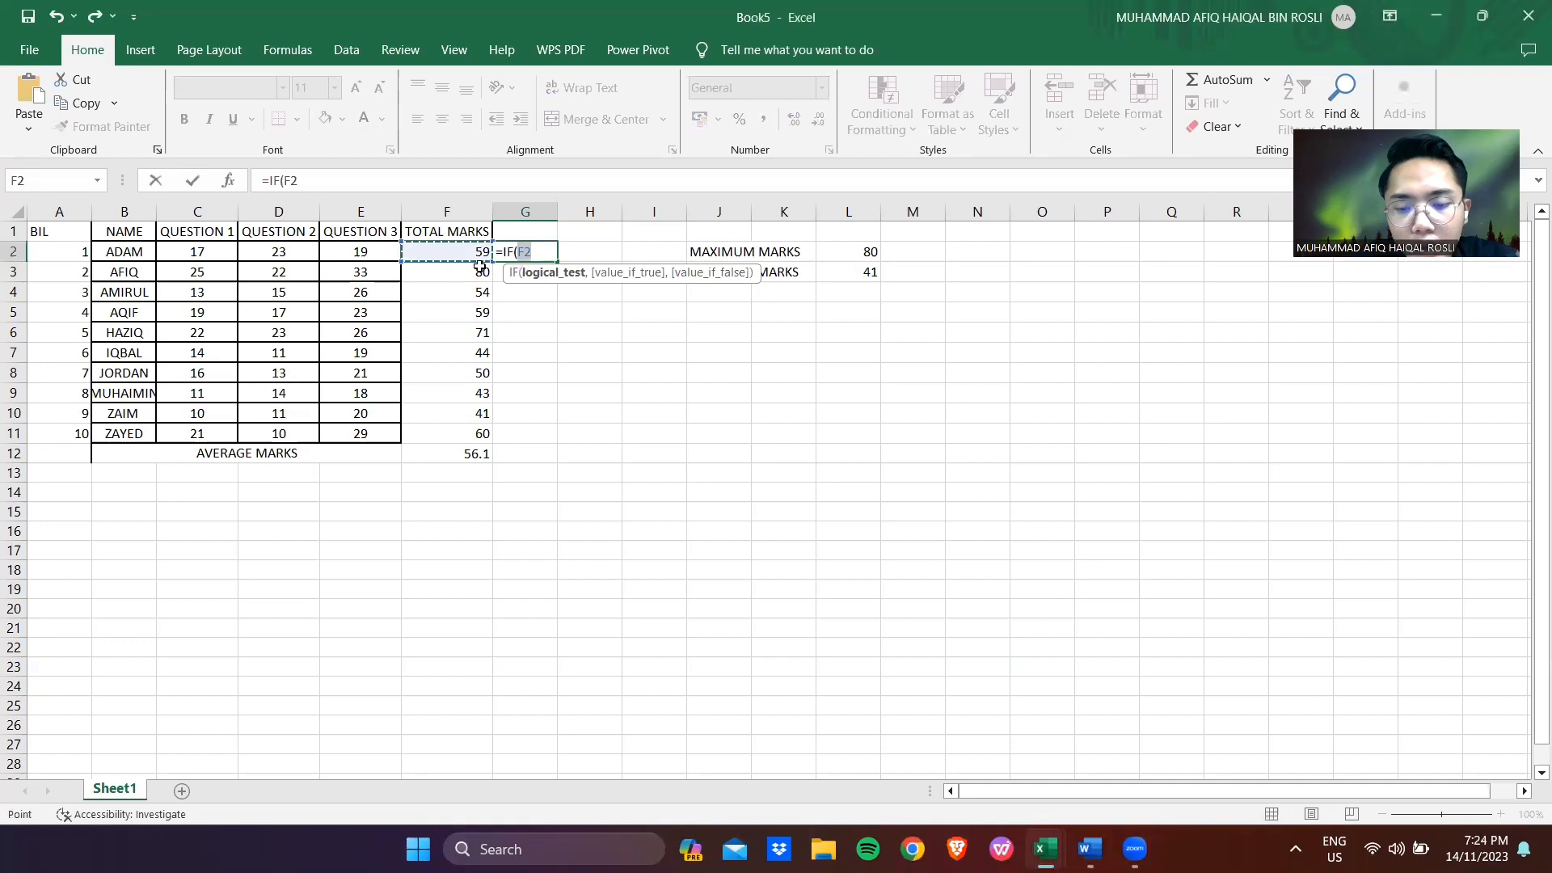
{"action": "type", "text": ">5"}
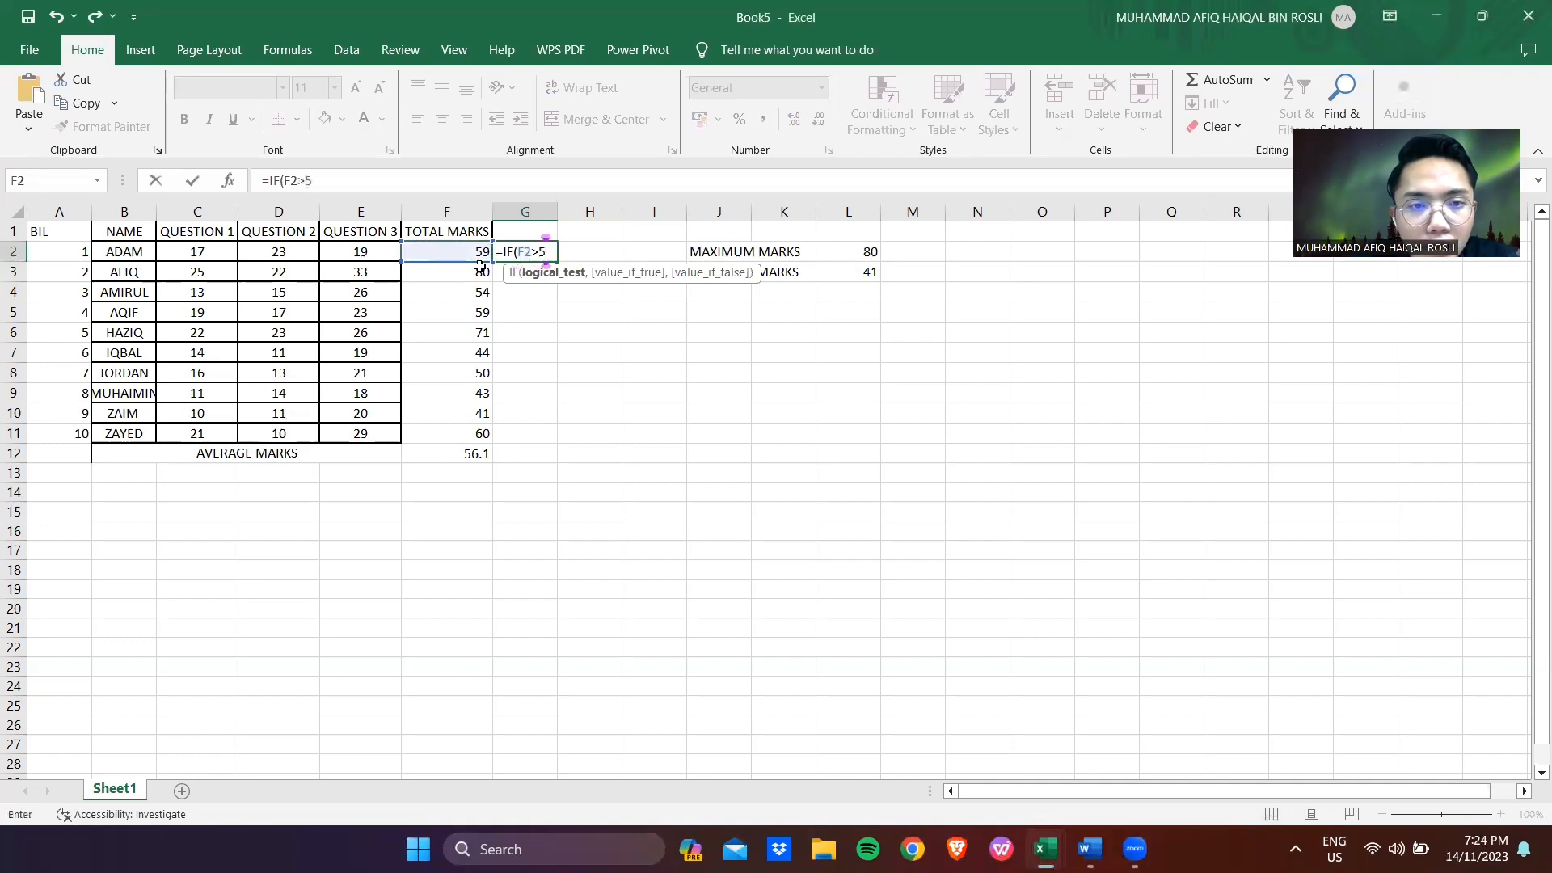
{"action": "type", "text": "5,"}
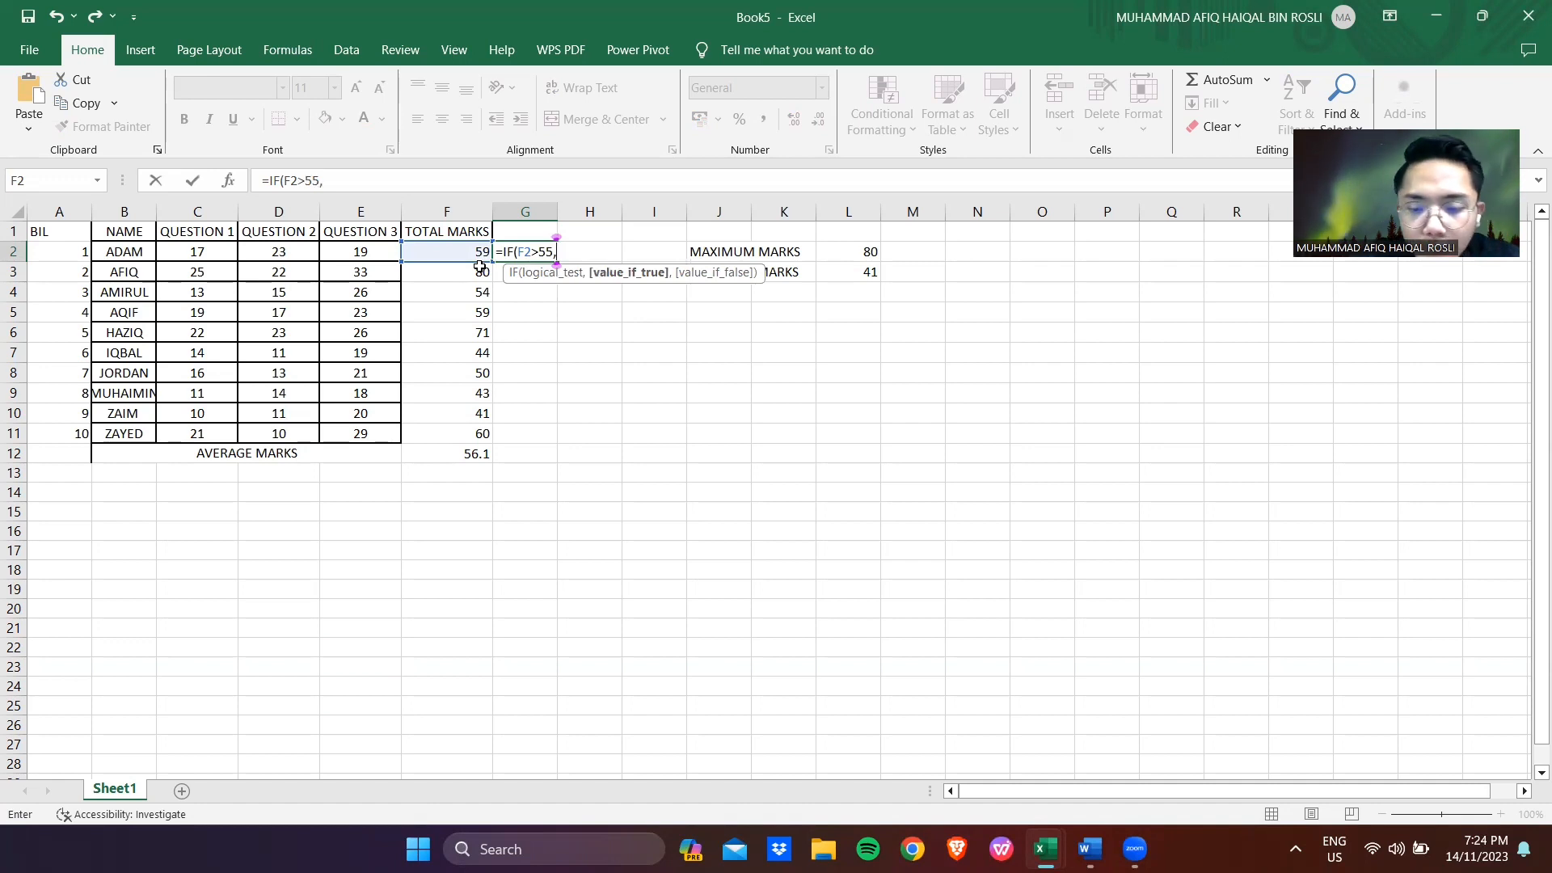
{"action": "type", "text": "\""}
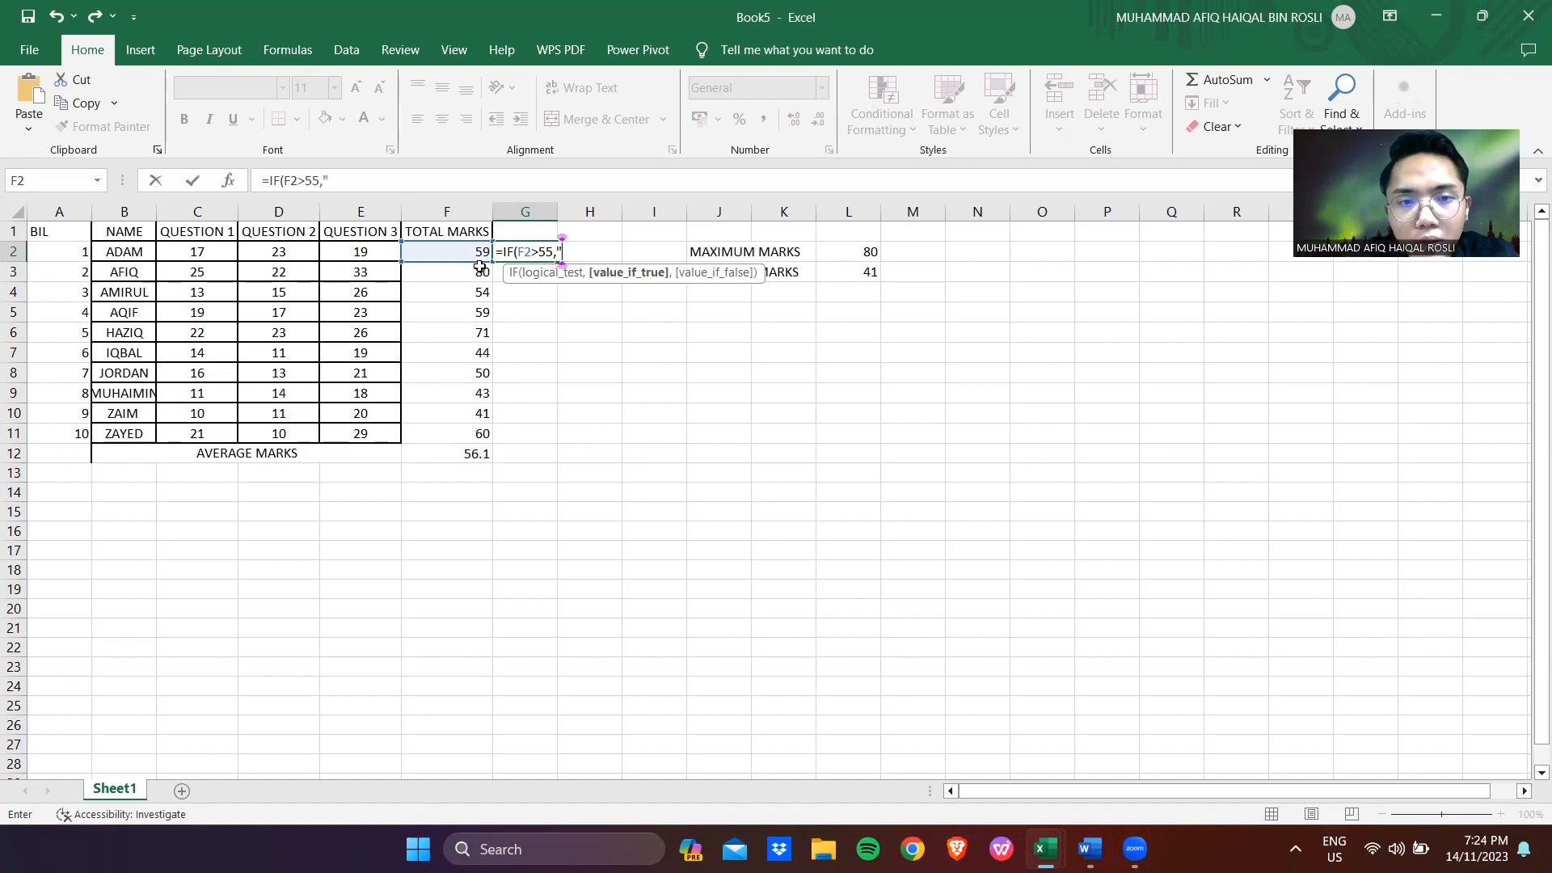
{"action": "type", "text": "PAA"}
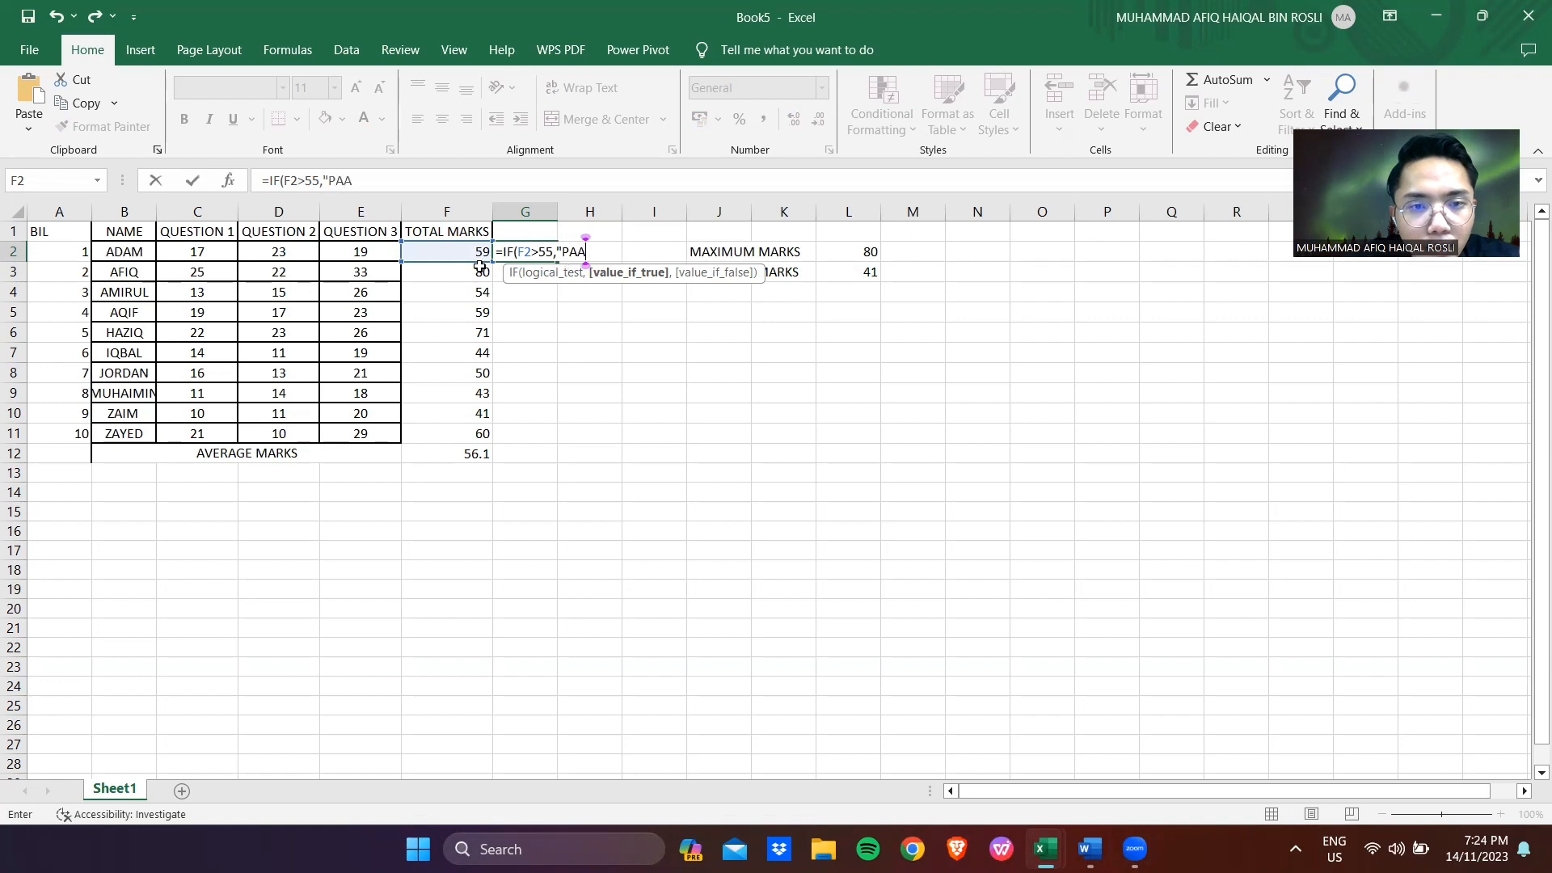
{"action": "key", "text": "BackSpace"}
{"action": "type", "text": "SS\","}
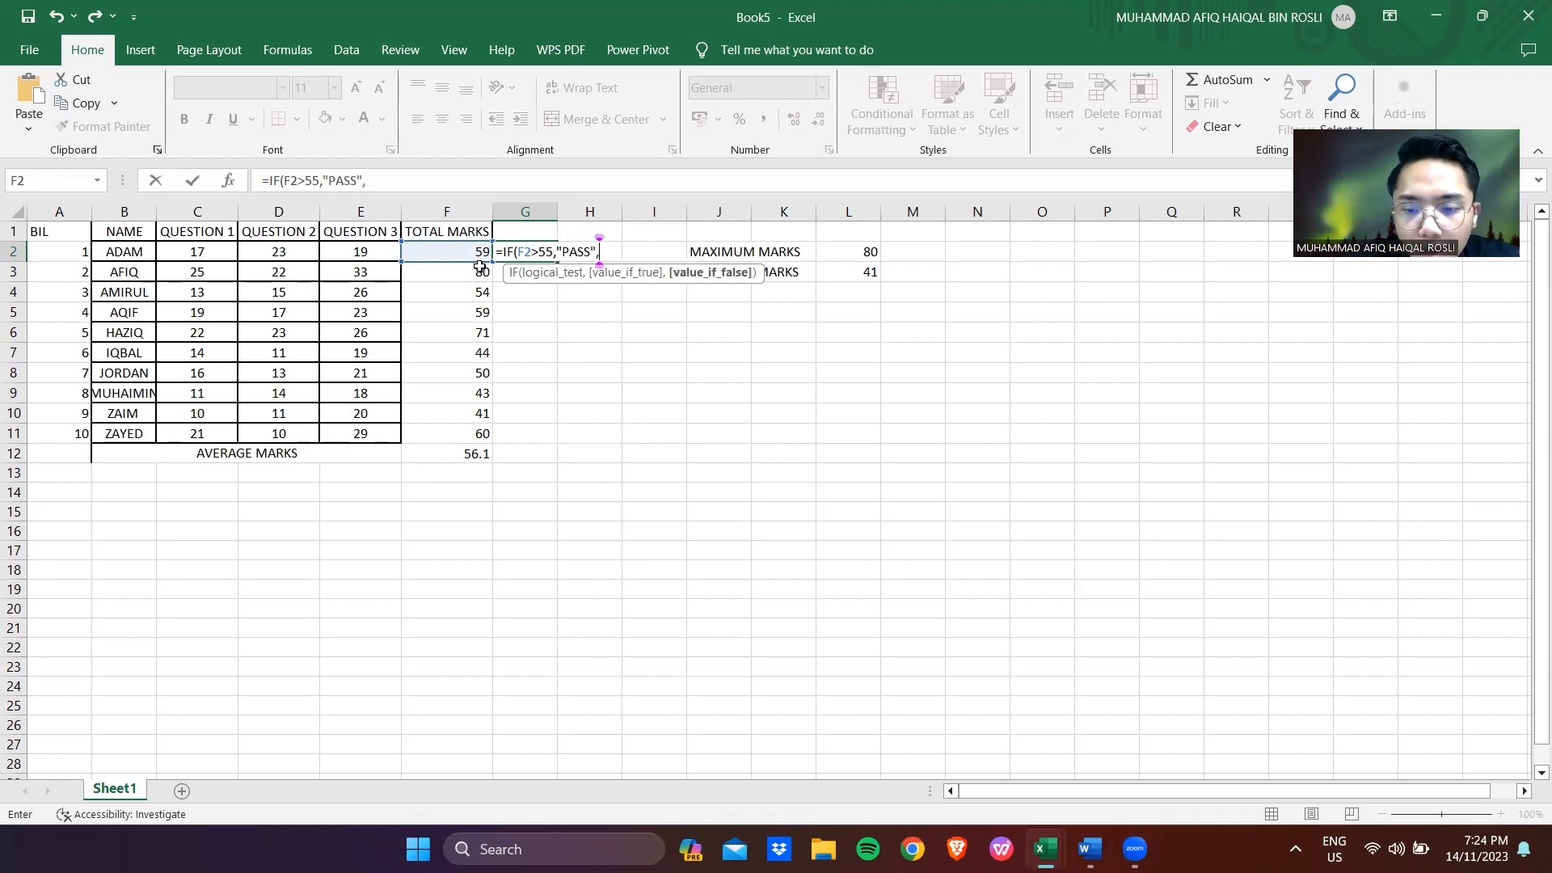
{"action": "type", "text": "\""}
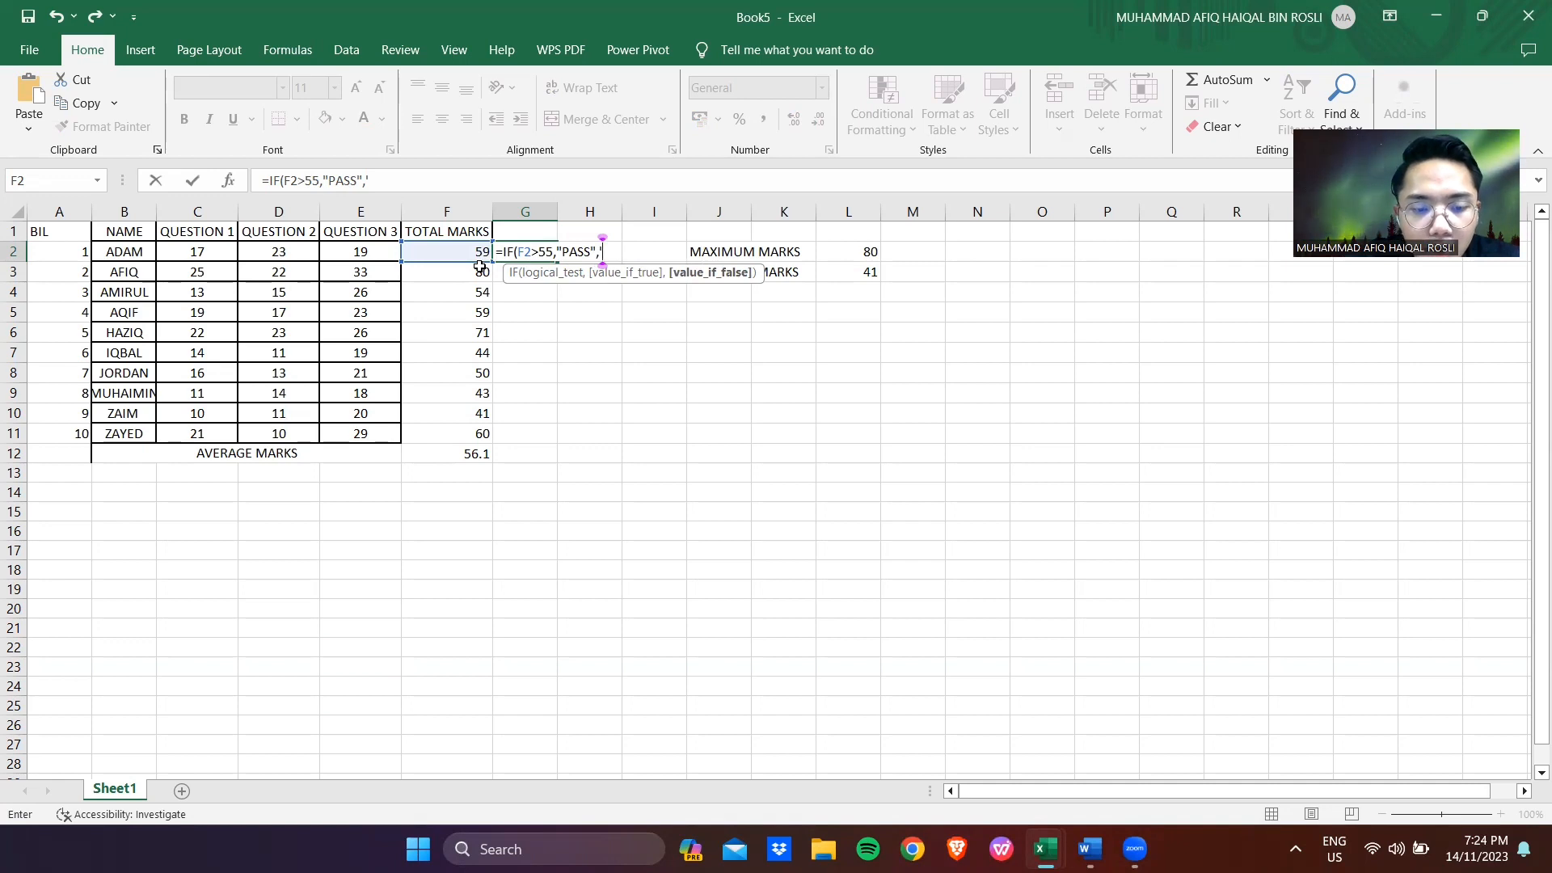
{"action": "type", "text": "FAIL"}
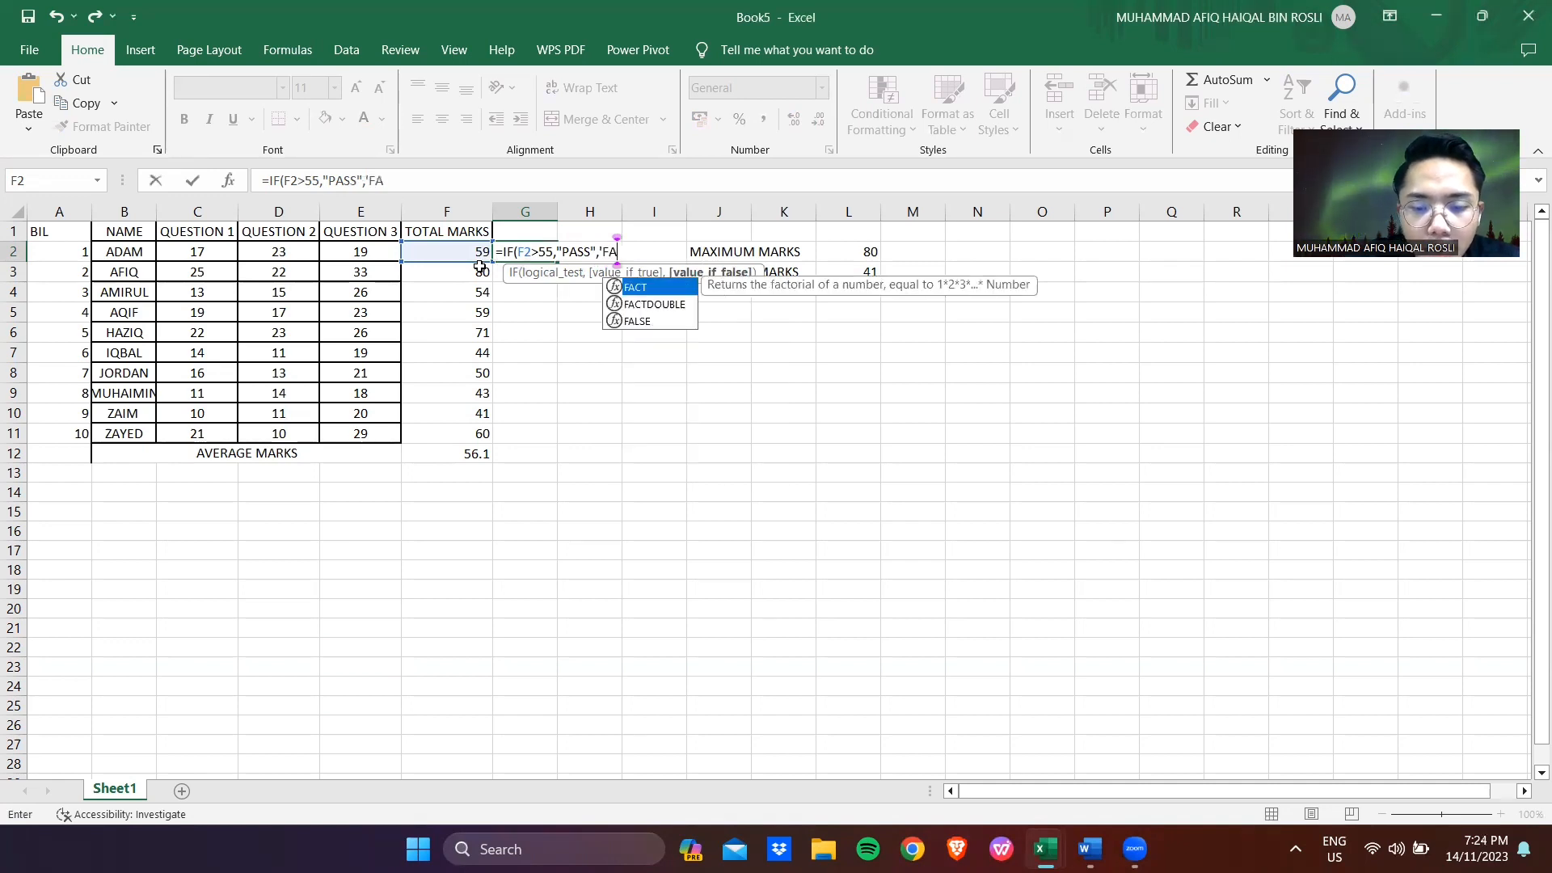
{"action": "key", "text": "BackSpace"}
{"action": "key", "text": "BackSpace"}
{"action": "key", "text": "BackSpace"}
{"action": "key", "text": "BackSpace"}
{"action": "key", "text": "BackSpace"}
Complete the IF formula in cell G2 with "FAIL" as the value if false
{"action": "type", "text": "\""}
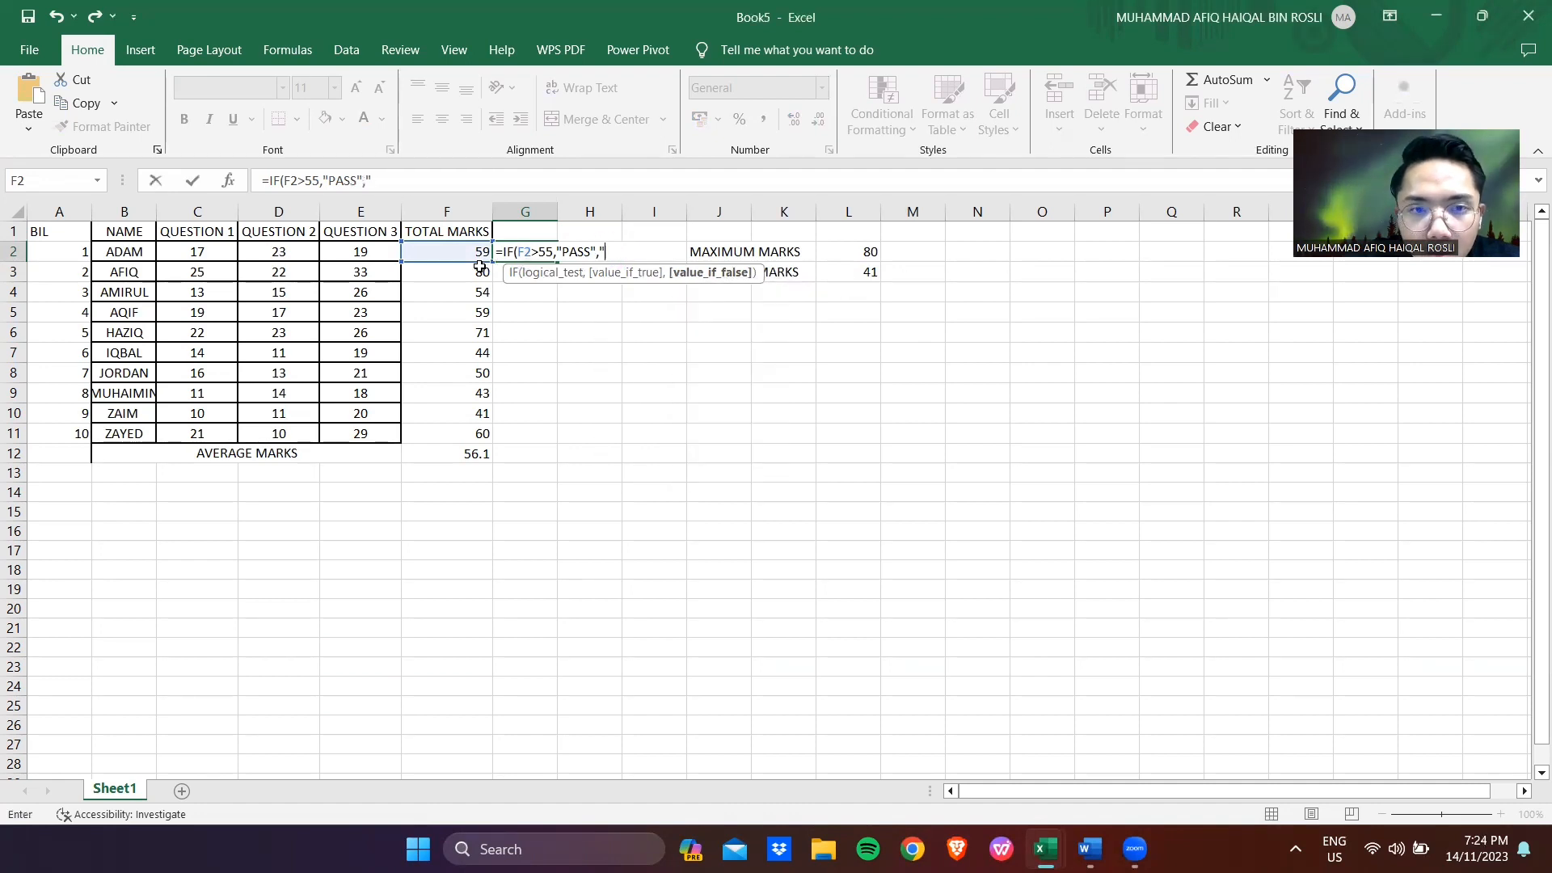
{"action": "type", "text": "FAIL"}
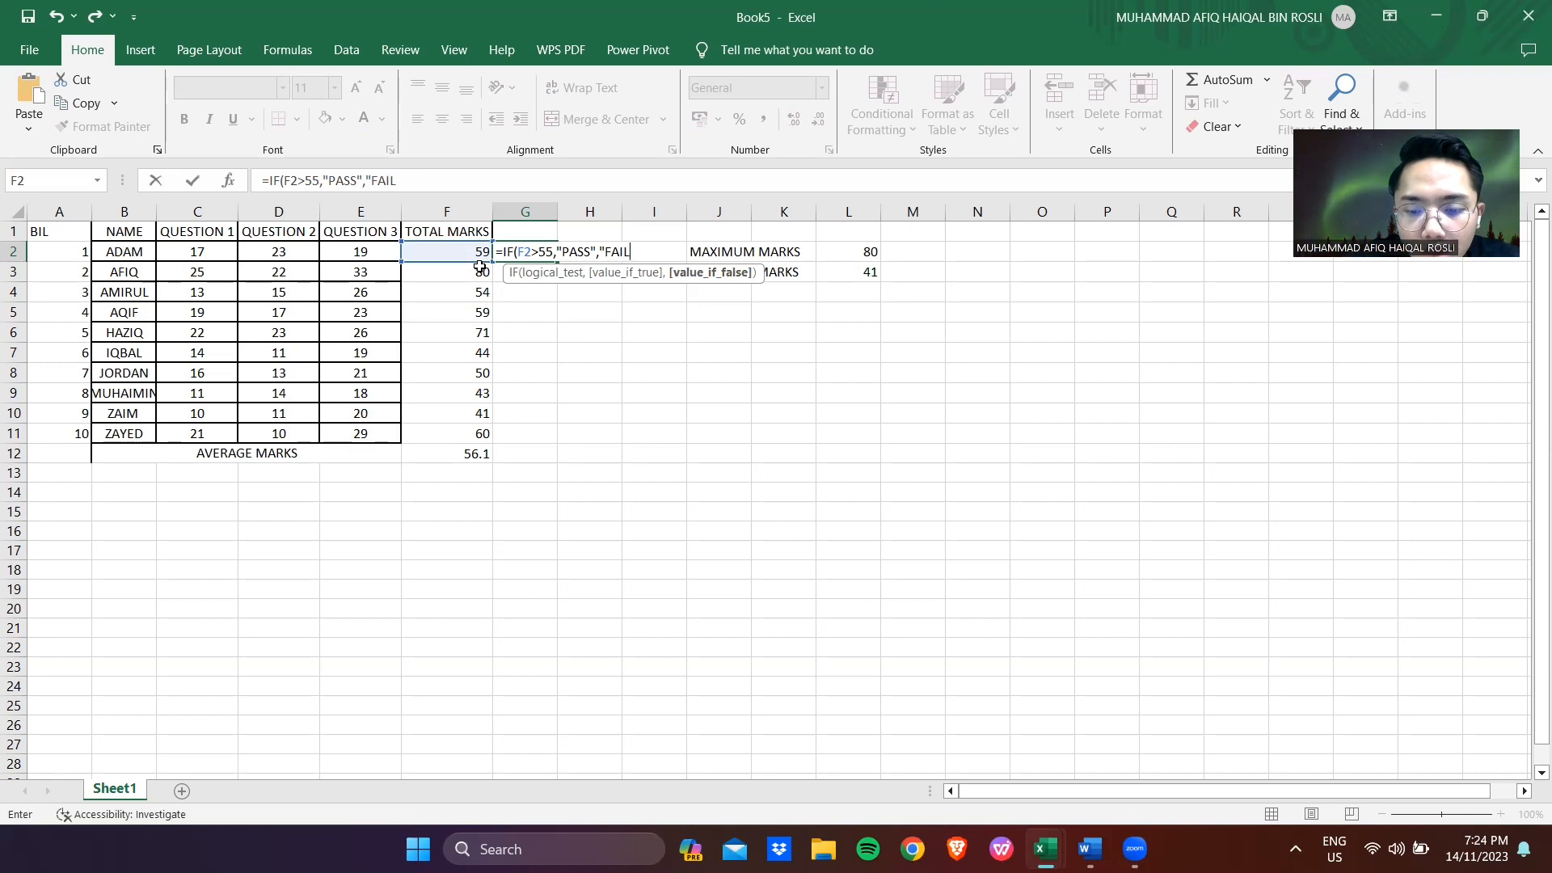
{"action": "type", "text": ")"}
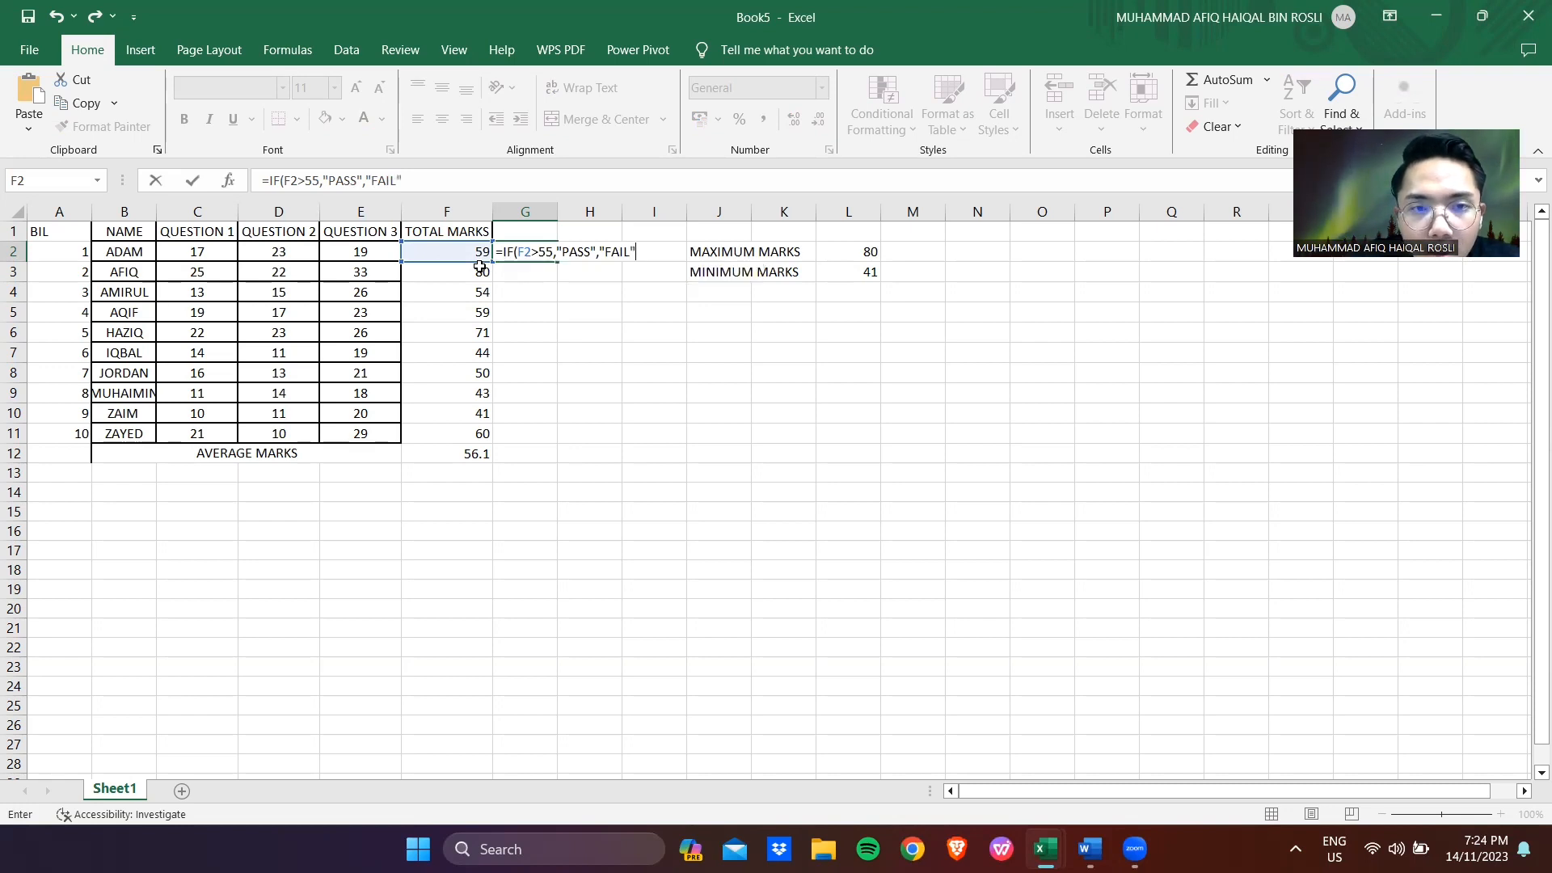
{"action": "key", "text": "Return"}
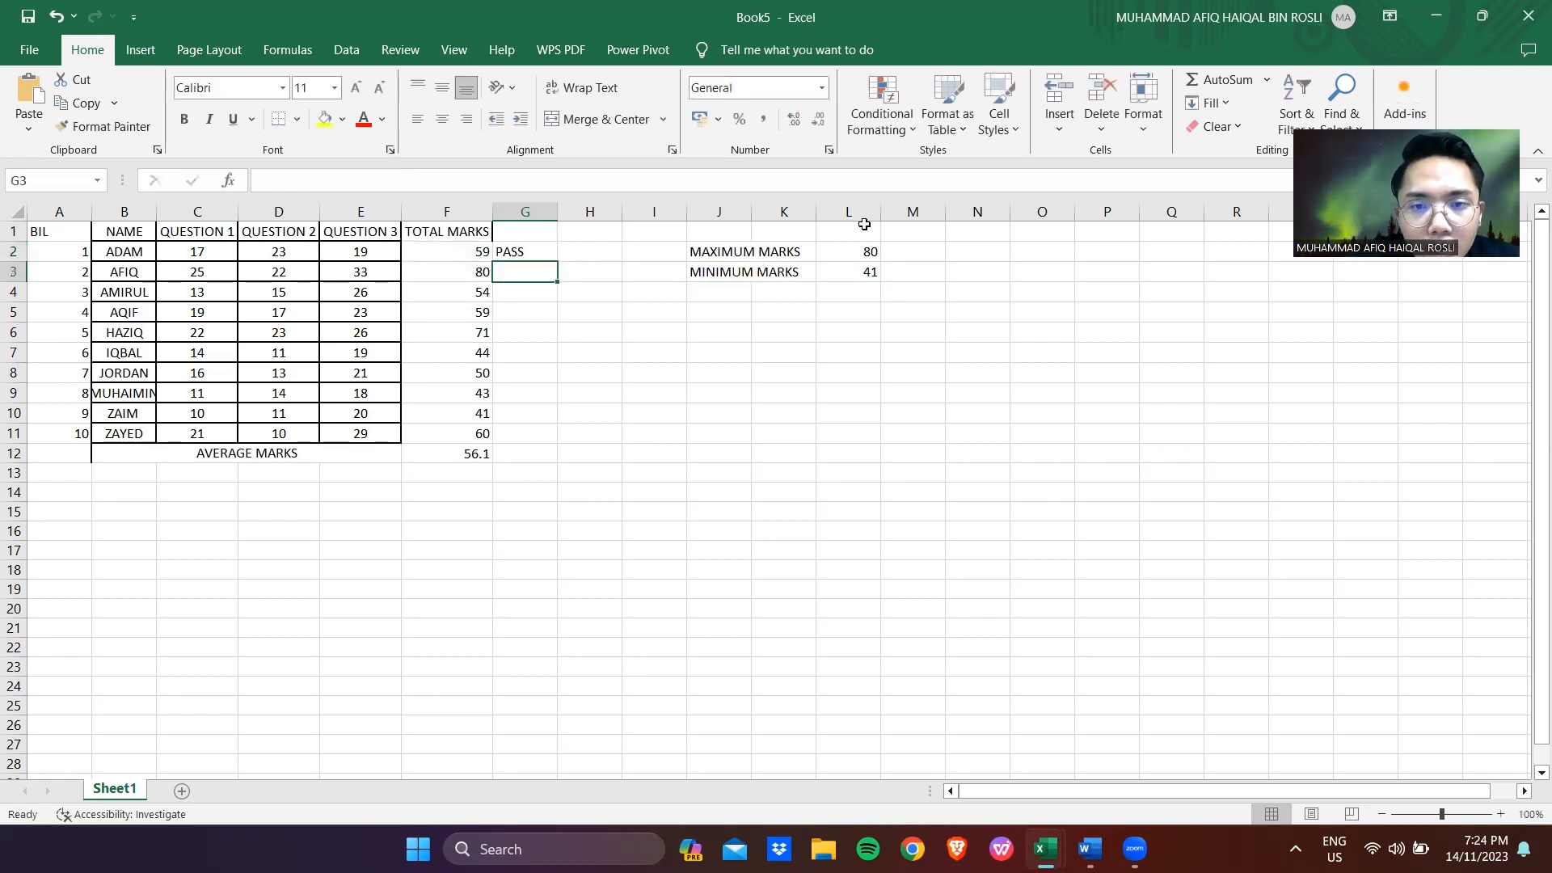
Fill the pass/fail formula from cell G2 down through G11
{"action": "left_click", "coordinate": [542, 252]}
{"action": "left_click_drag", "start_coordinate": [556, 261], "coordinate": [555, 441]}
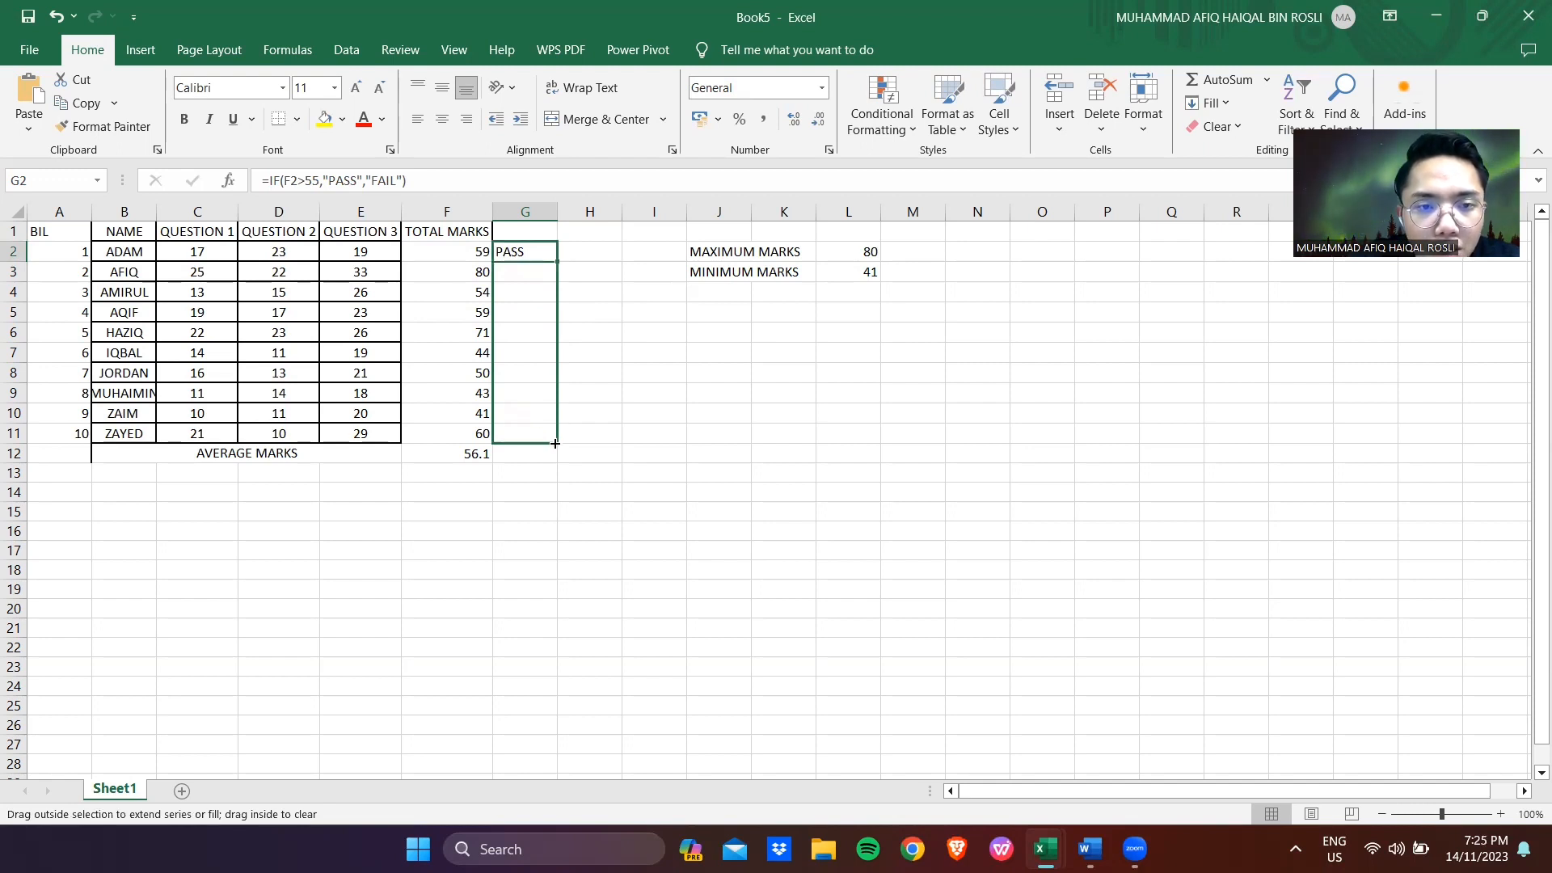
{"action": "left_click_drag", "start_coordinate": [555, 443], "coordinate": [554, 443]}
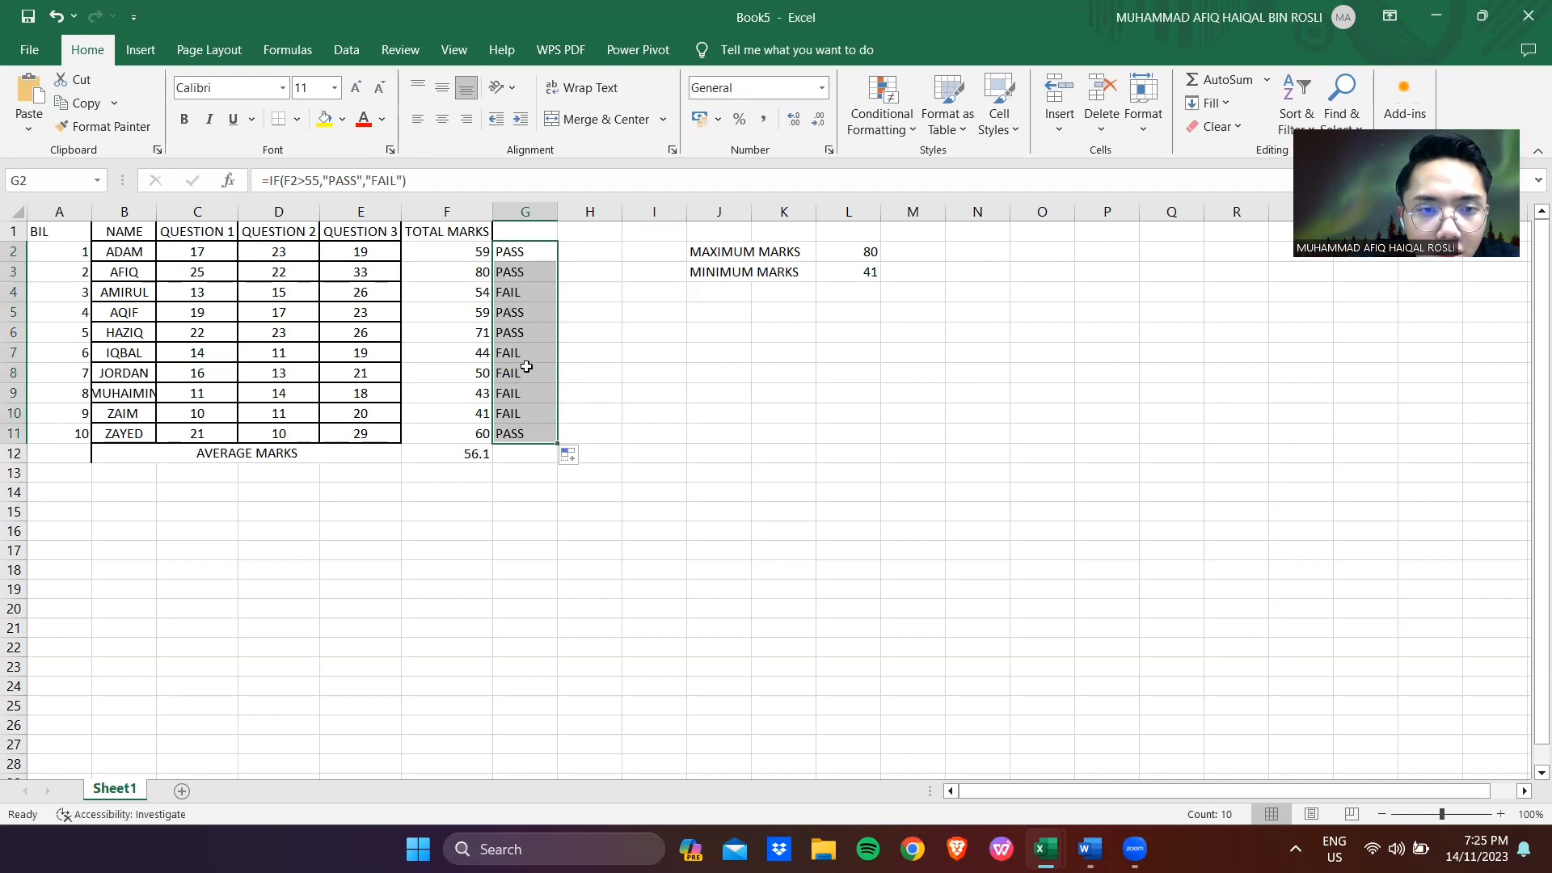
{"action": "left_click", "coordinate": [616, 467]}
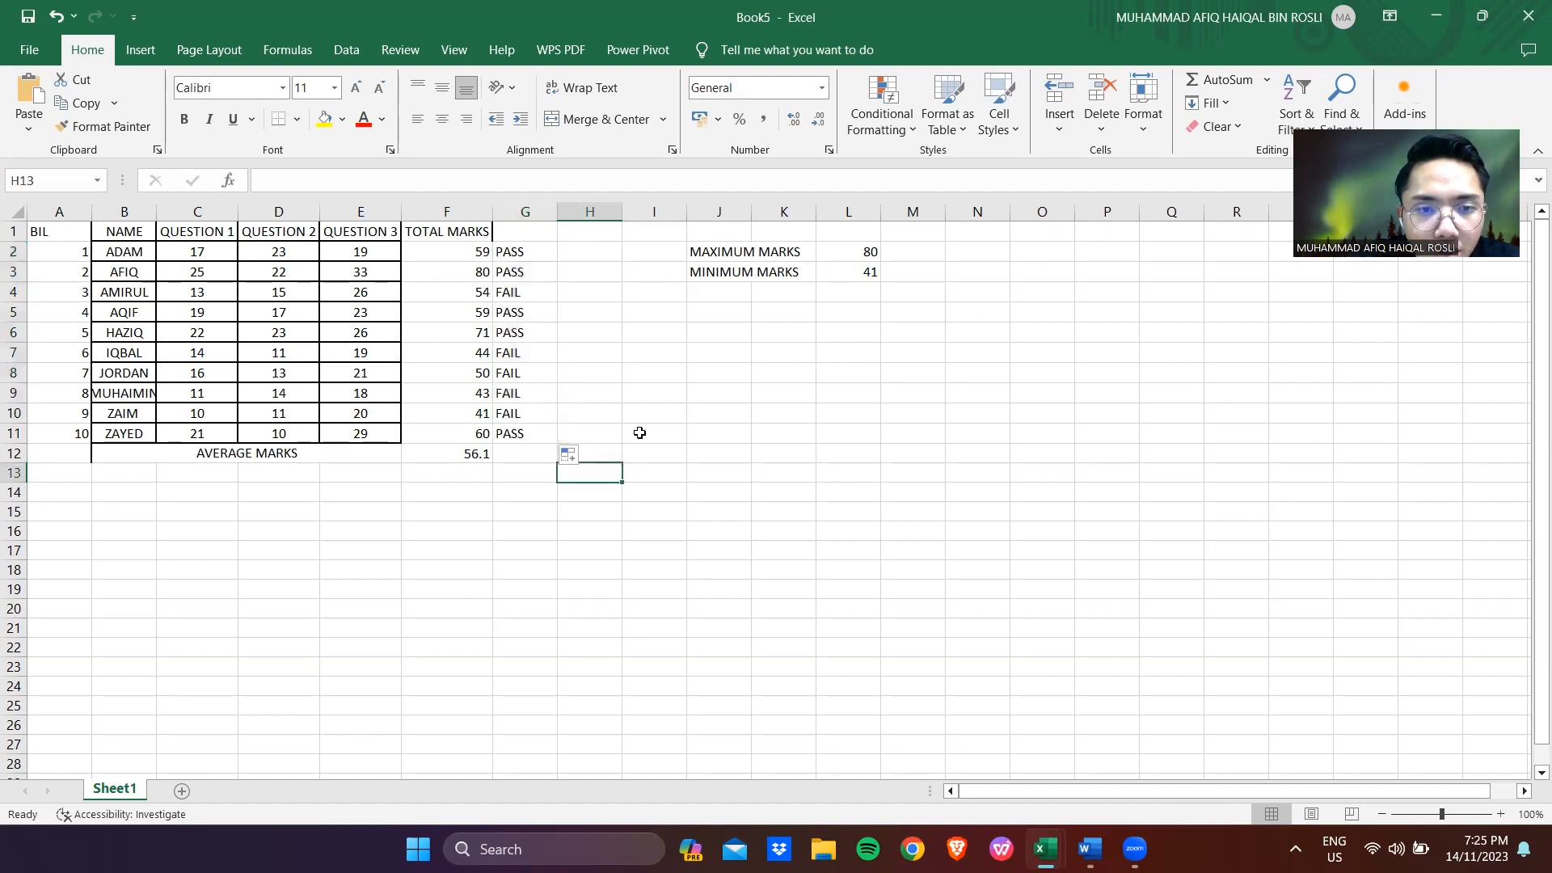
Enter the label PASS in cell J4 below MINIMUM MARKS
{"action": "left_click", "coordinate": [722, 299]}
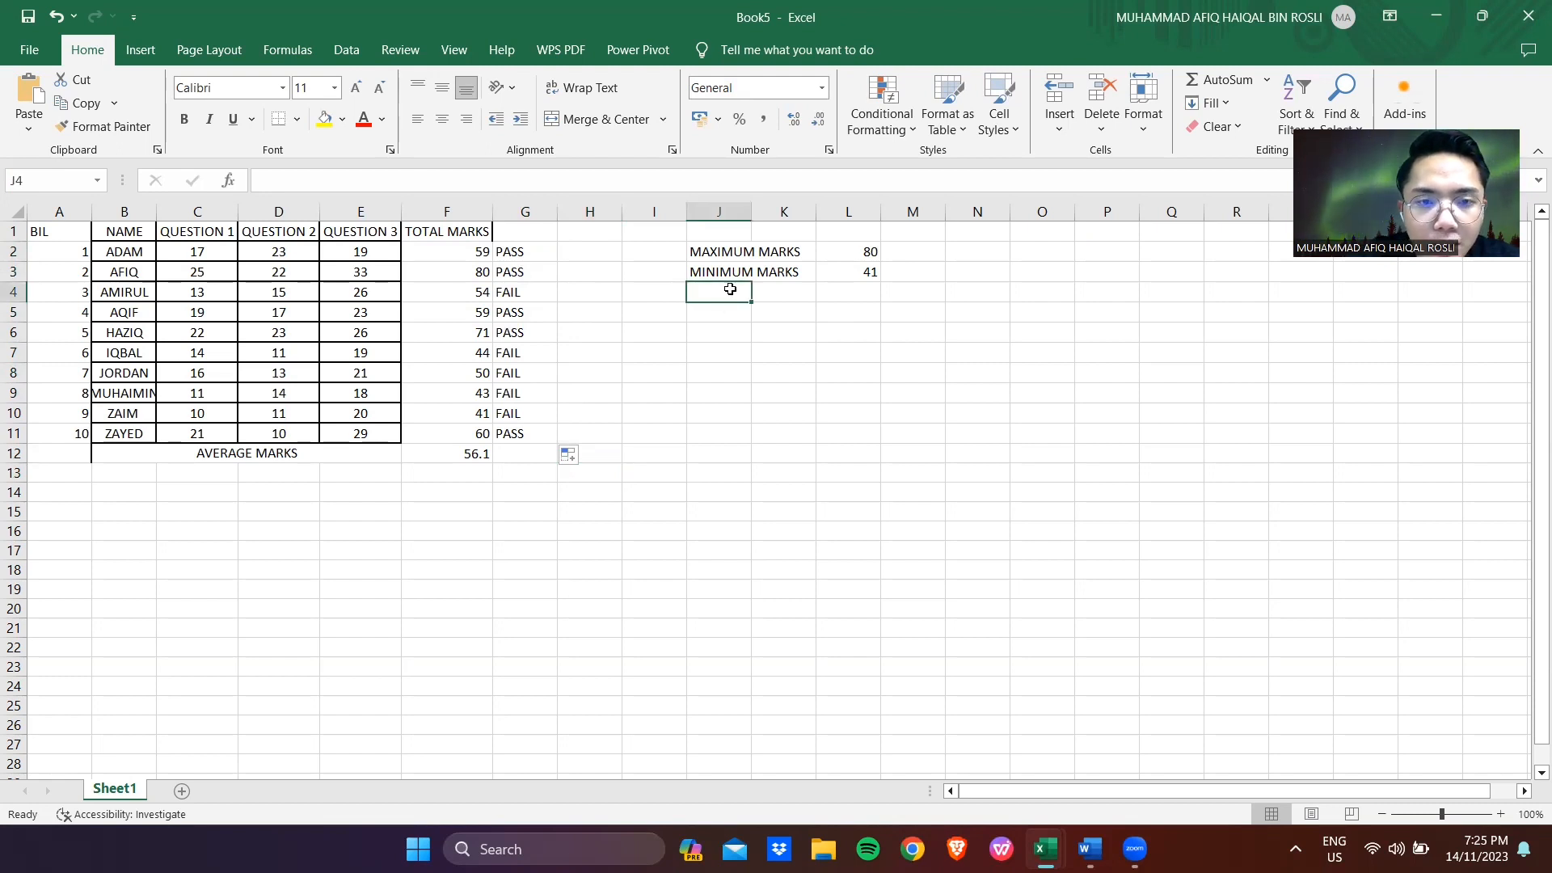
{"action": "type", "text": "PA"}
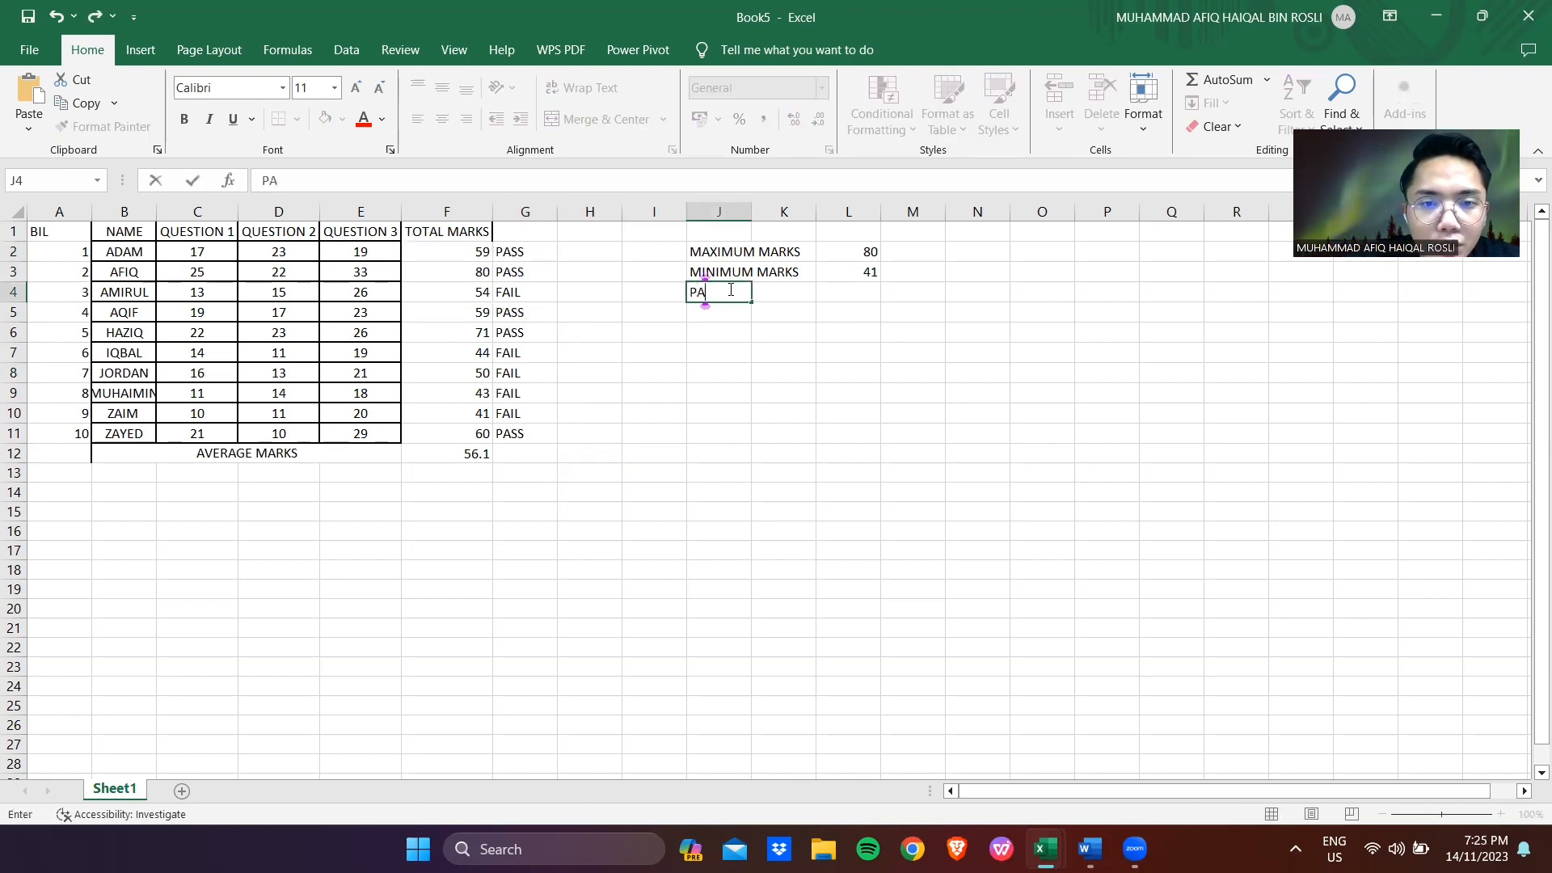
{"action": "type", "text": "SS"}
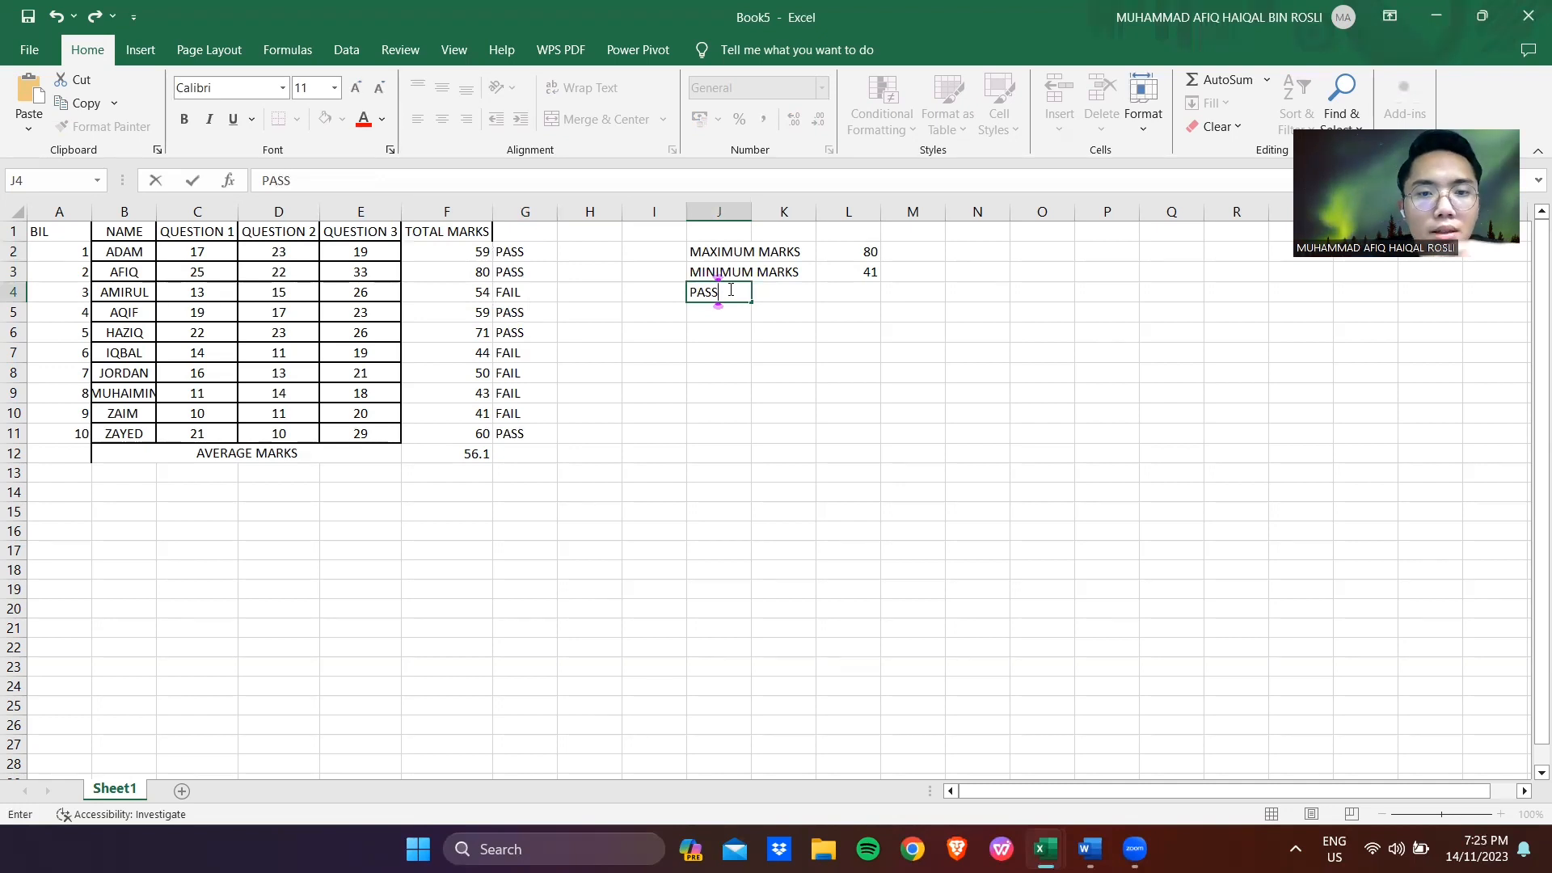
Enter a COUNTIF formula in cell L4 that counts the entries in G2:G11 matching the PASS label in J4
{"action": "left_click", "coordinate": [865, 290]}
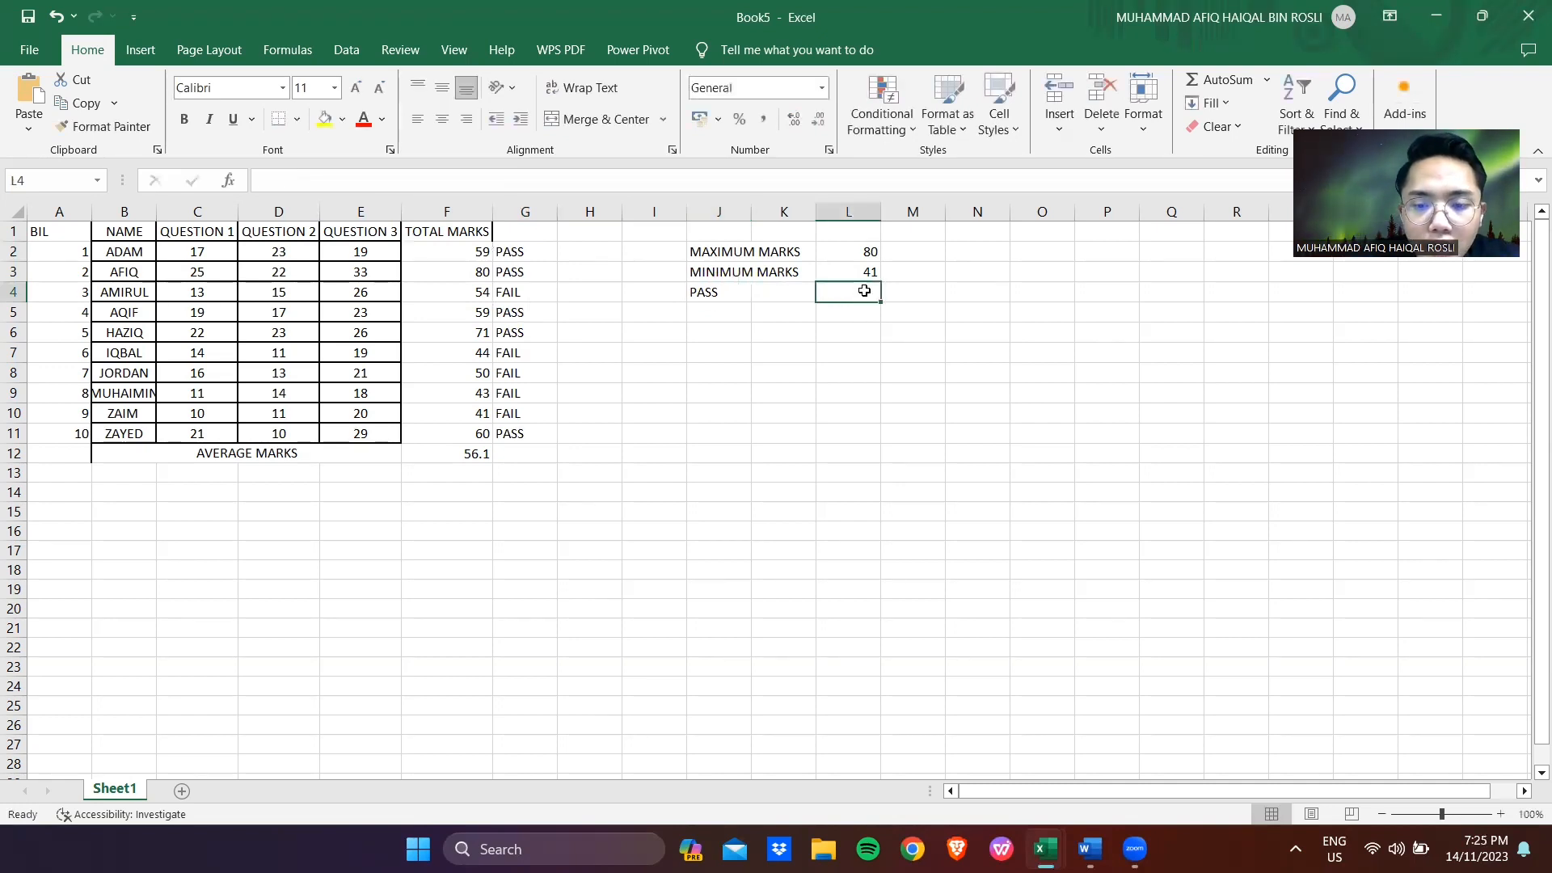
{"action": "double_click", "coordinate": [864, 290]}
{"action": "type", "text": "="}
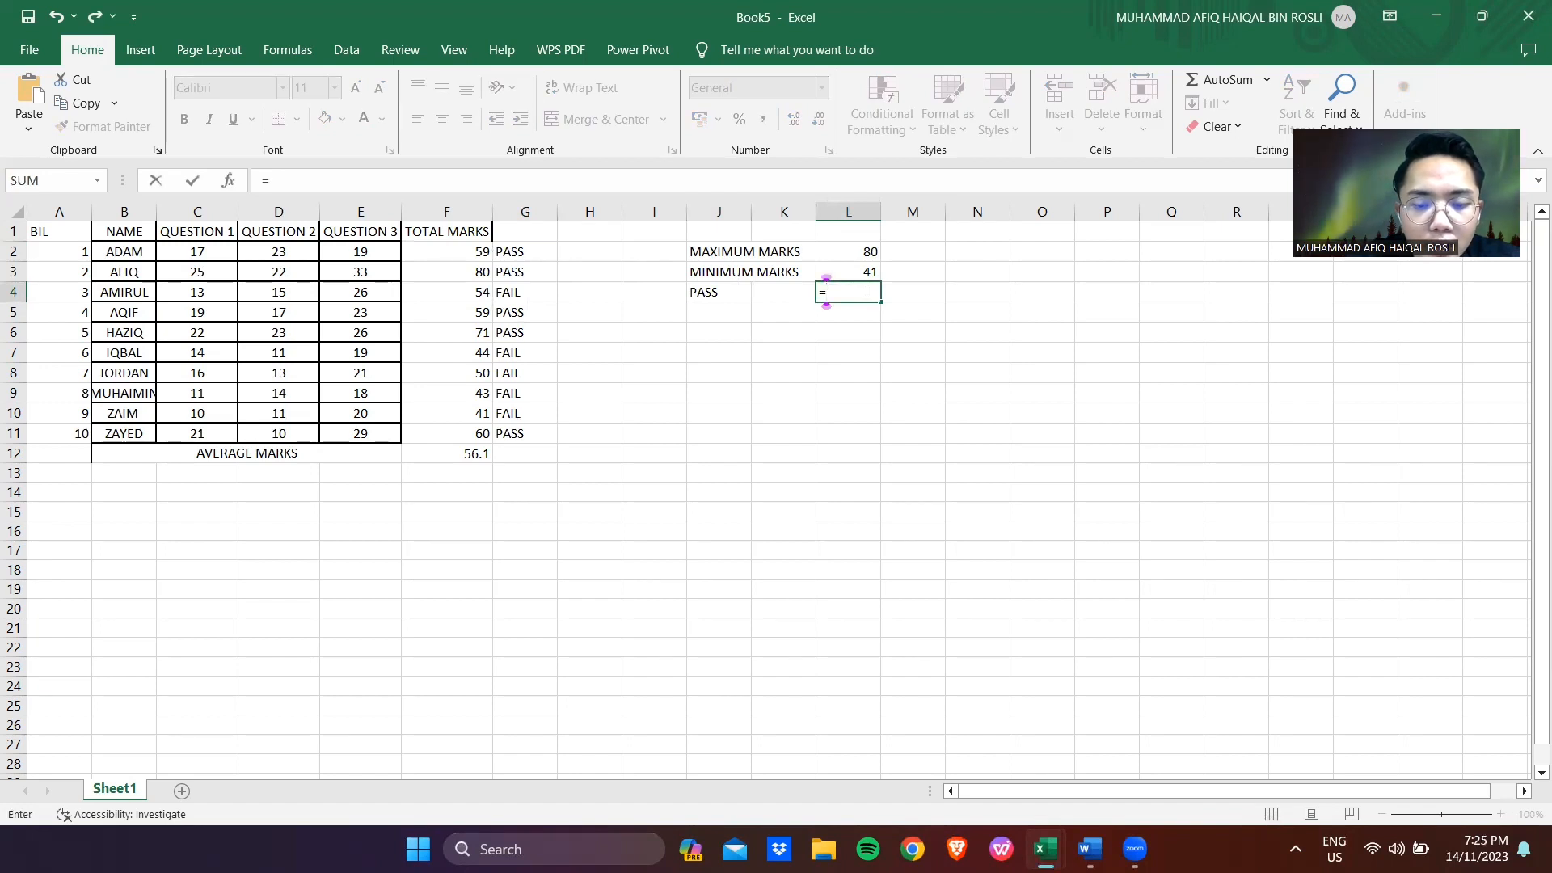
{"action": "type", "text": "COUN"}
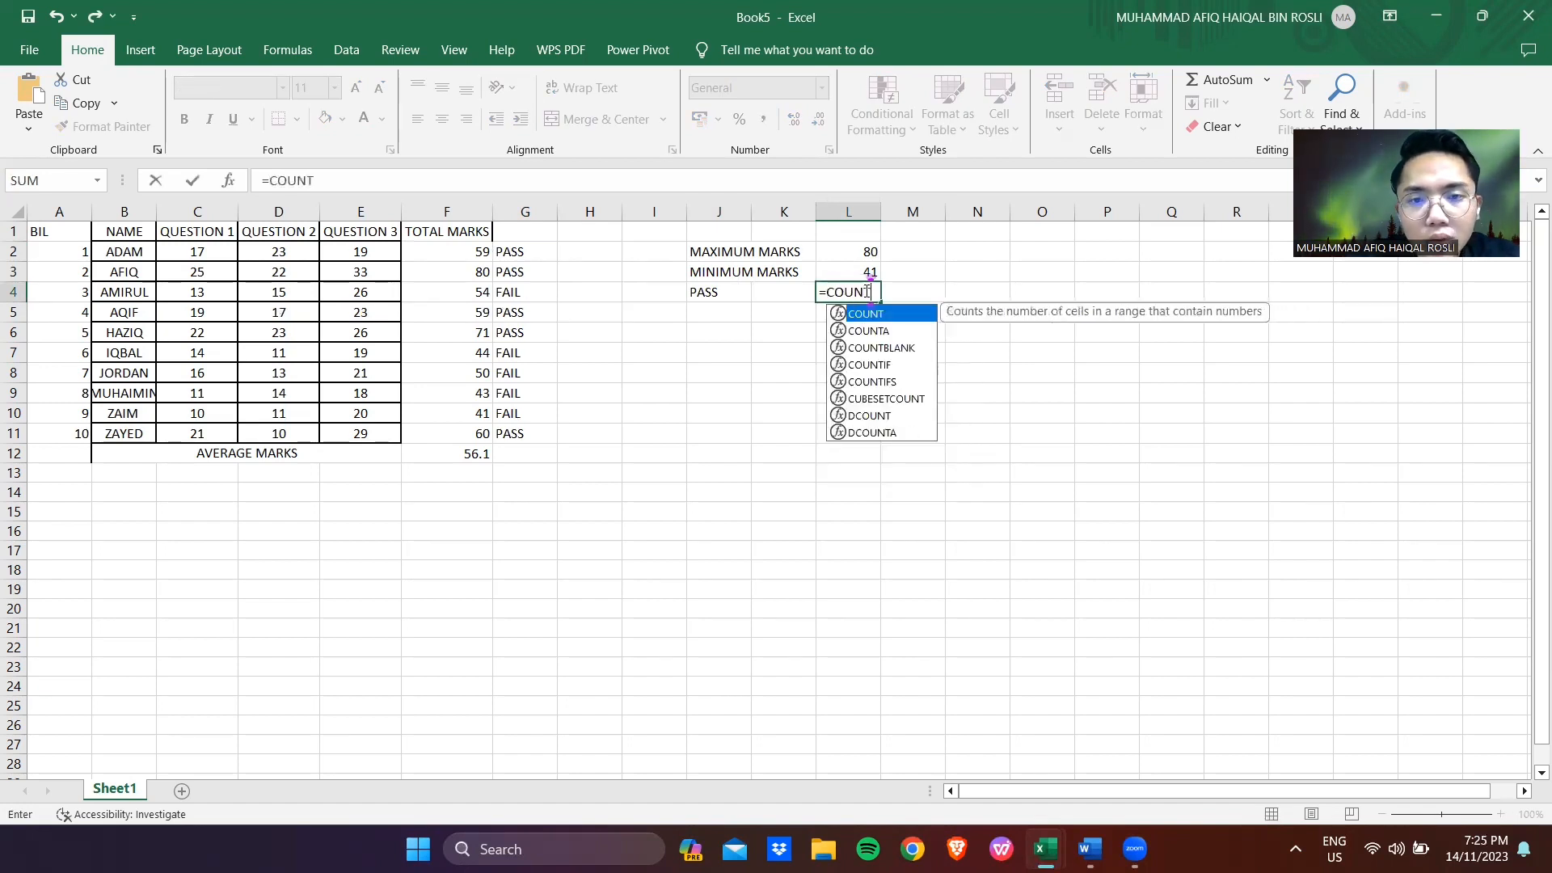
{"action": "type", "text": "T"}
{"action": "double_click", "coordinate": [912, 368]}
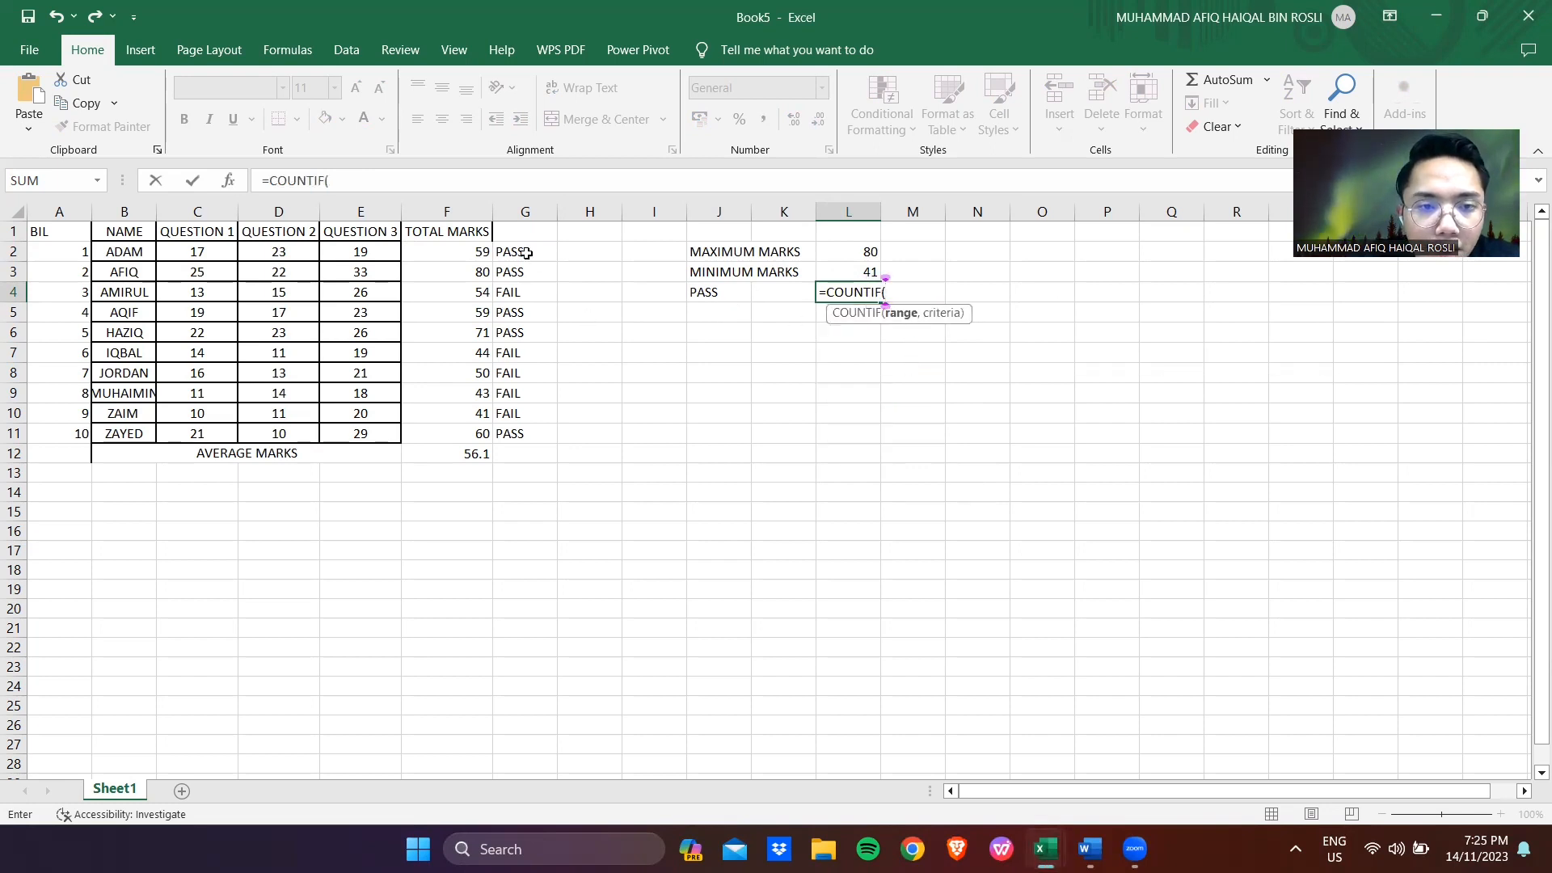
{"action": "left_click_drag", "start_coordinate": [525, 252], "coordinate": [536, 439]}
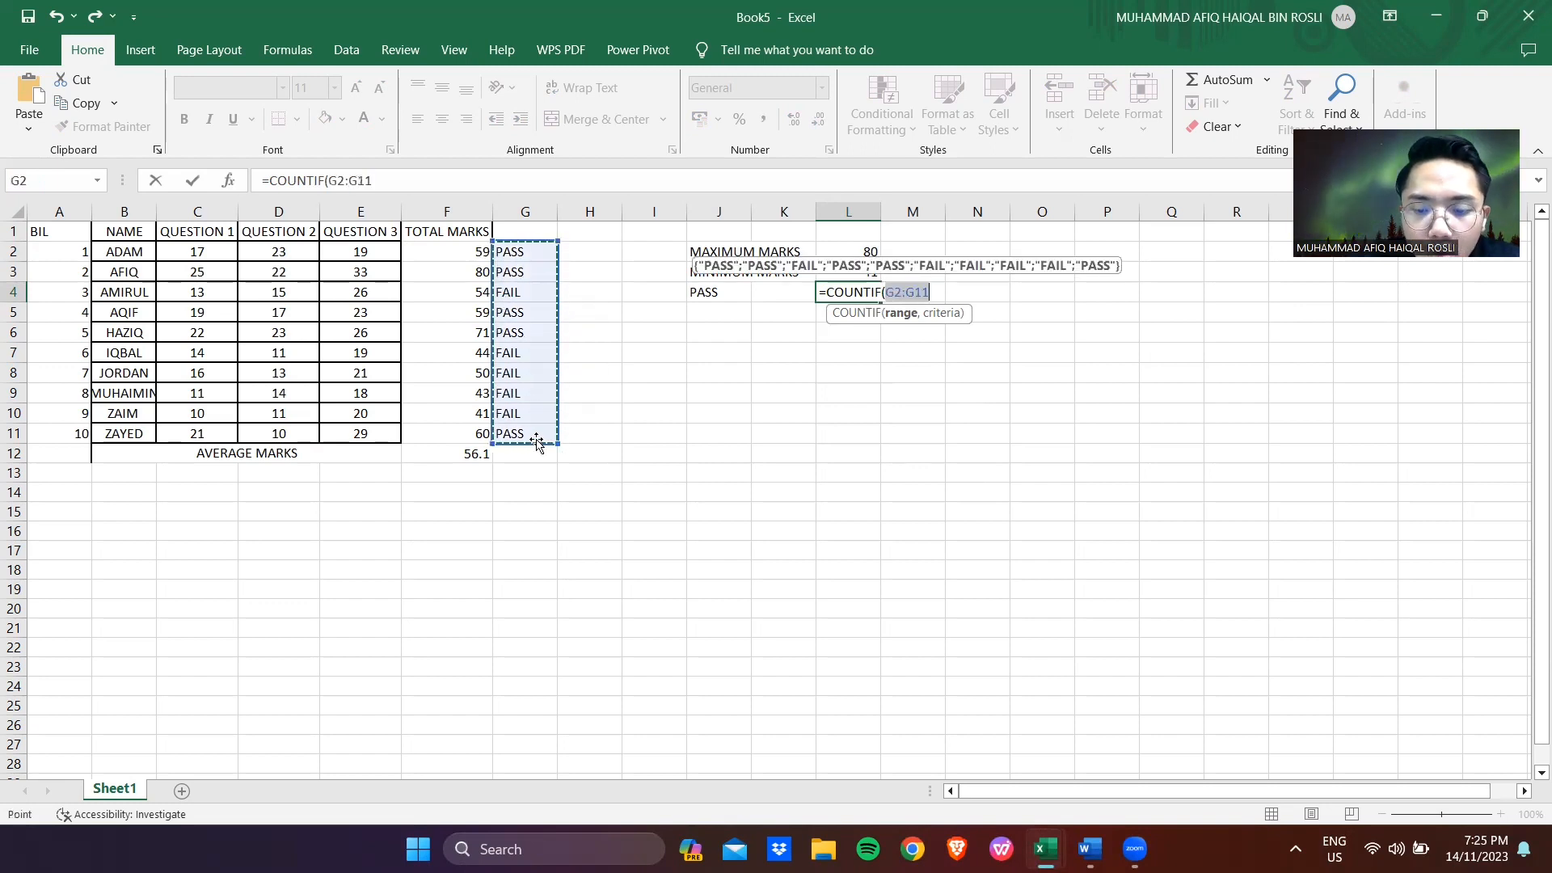
{"action": "type", "text": ","}
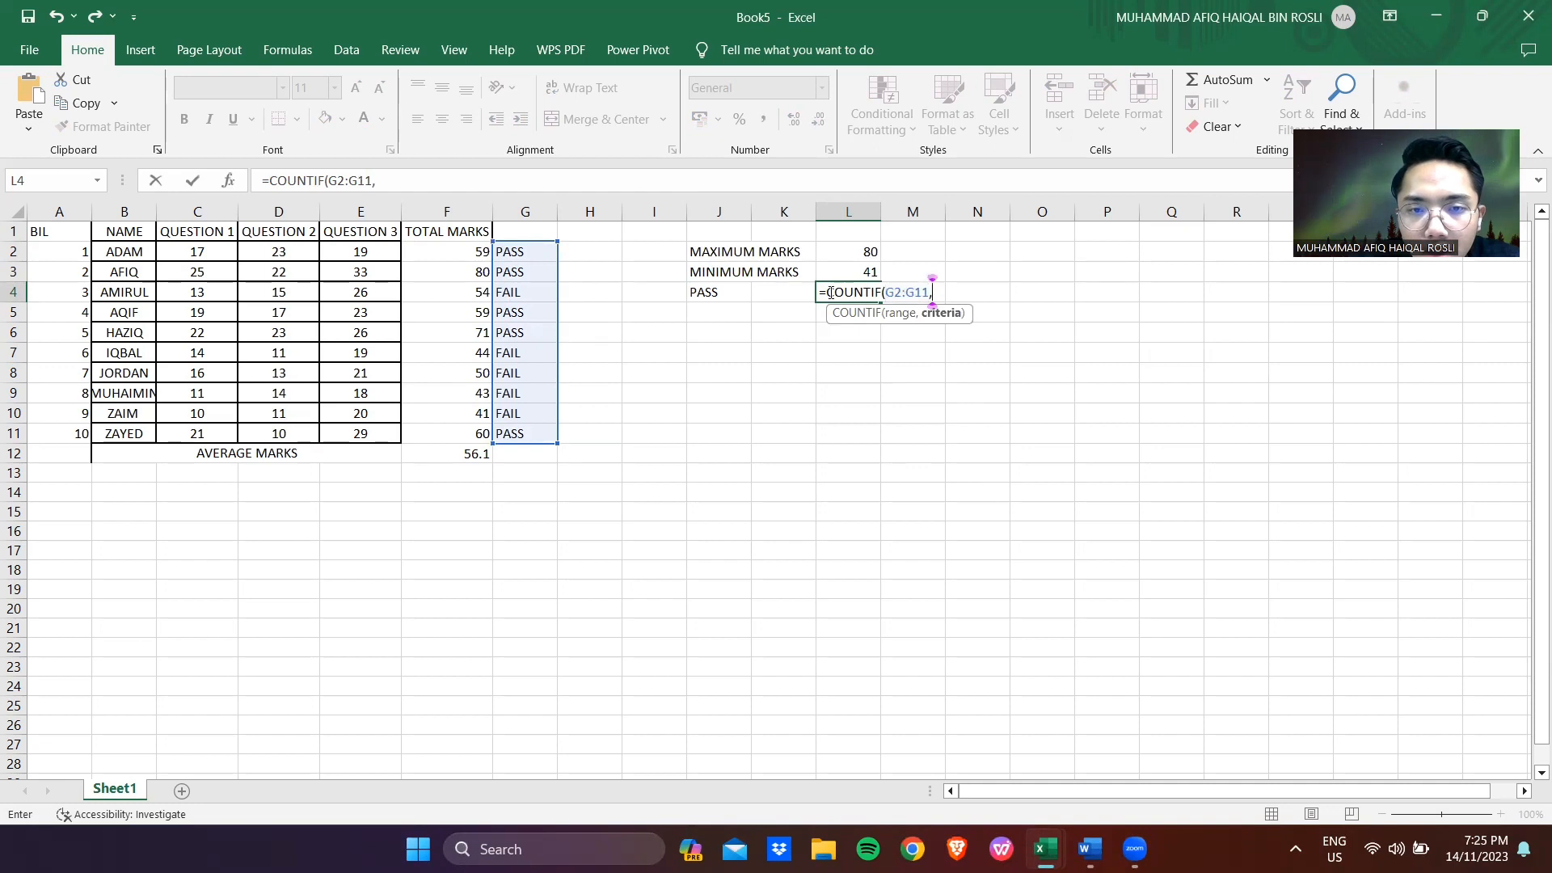
{"action": "left_click", "coordinate": [711, 293]}
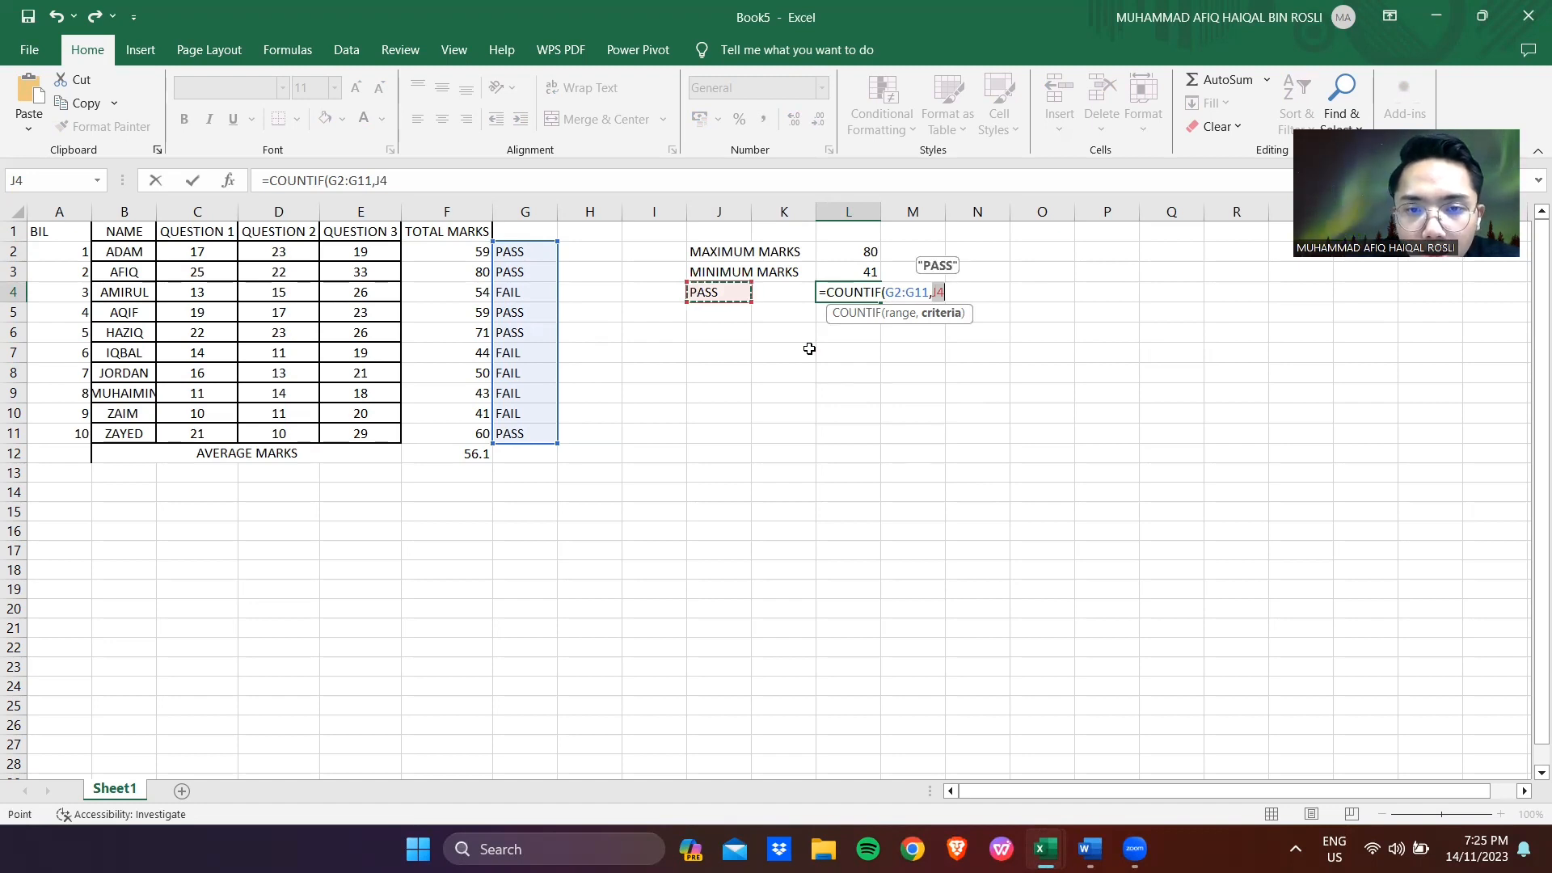
{"action": "key", "text": "Return"}
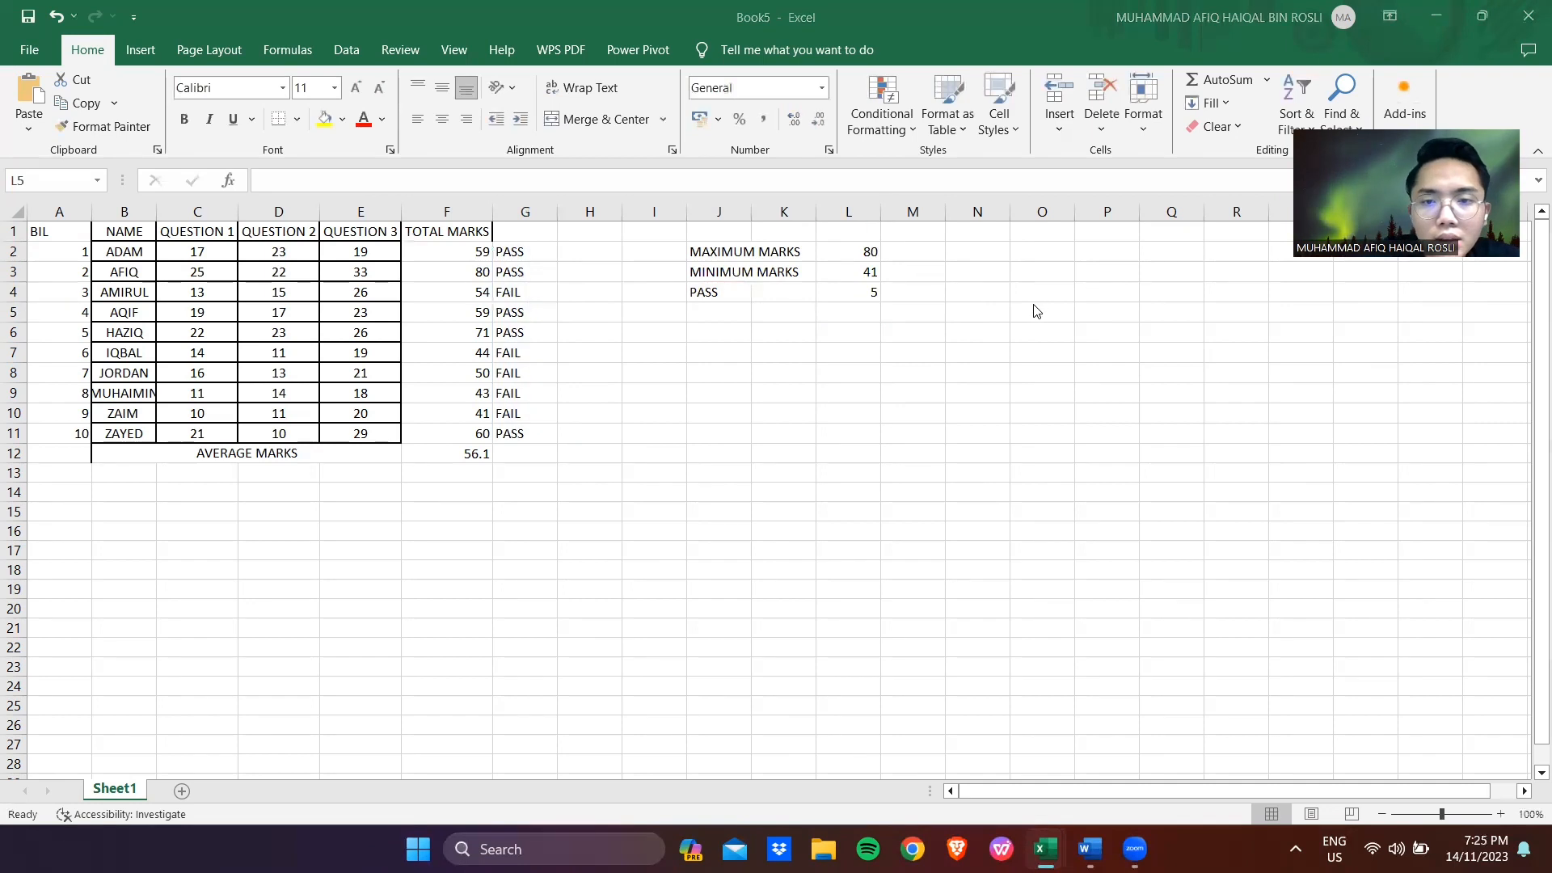
Enter the label FAIL in cell J5 below PASS
{"action": "left_click", "coordinate": [822, 311]}
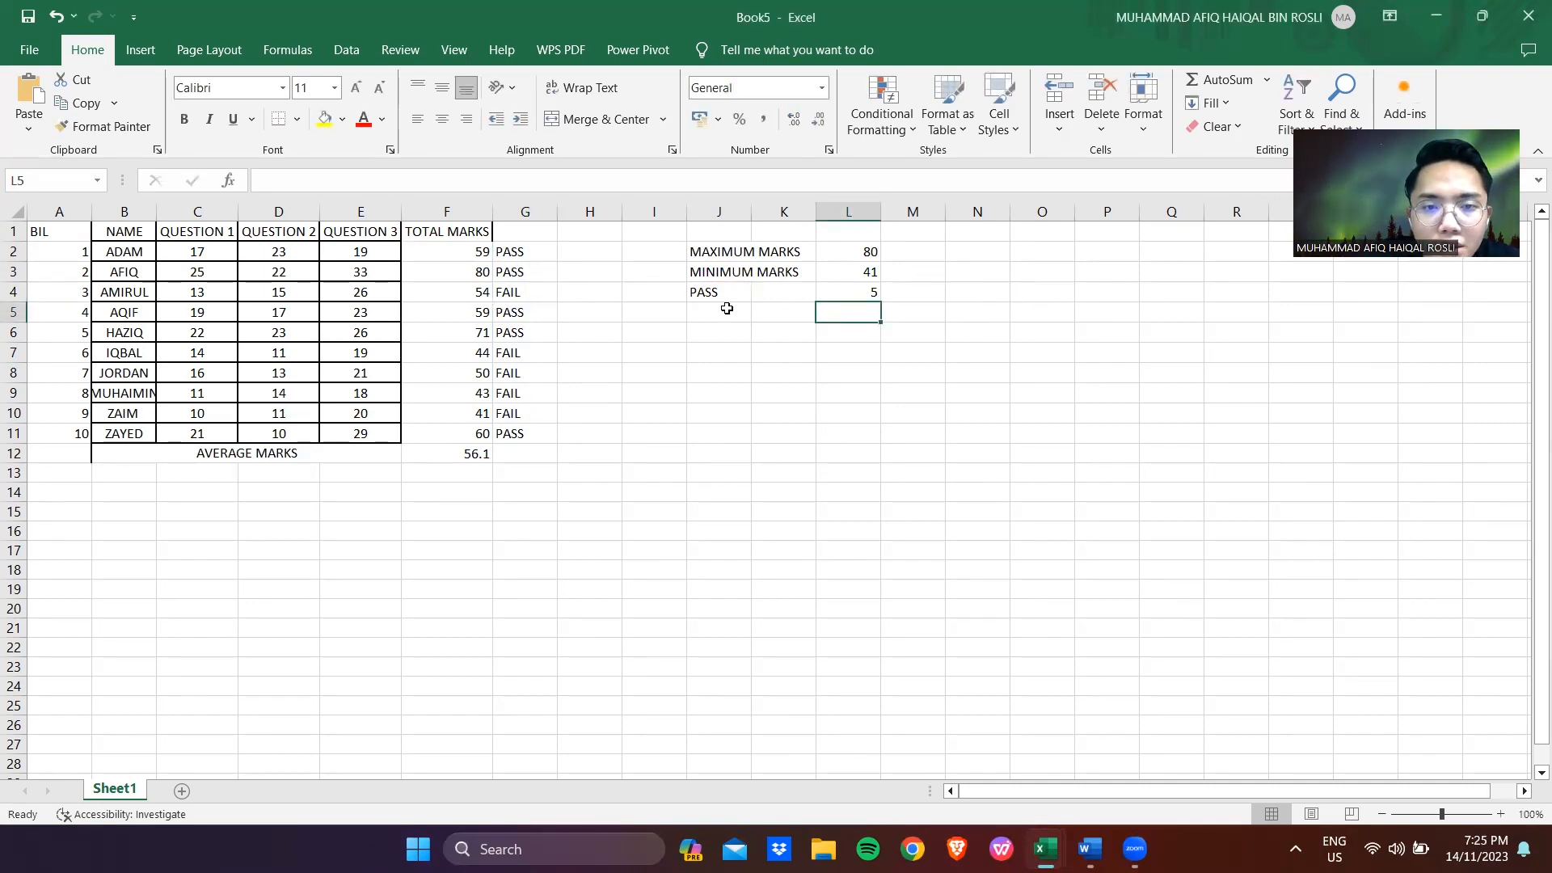
{"action": "left_click", "coordinate": [727, 308]}
{"action": "type", "text": "FAIL"}
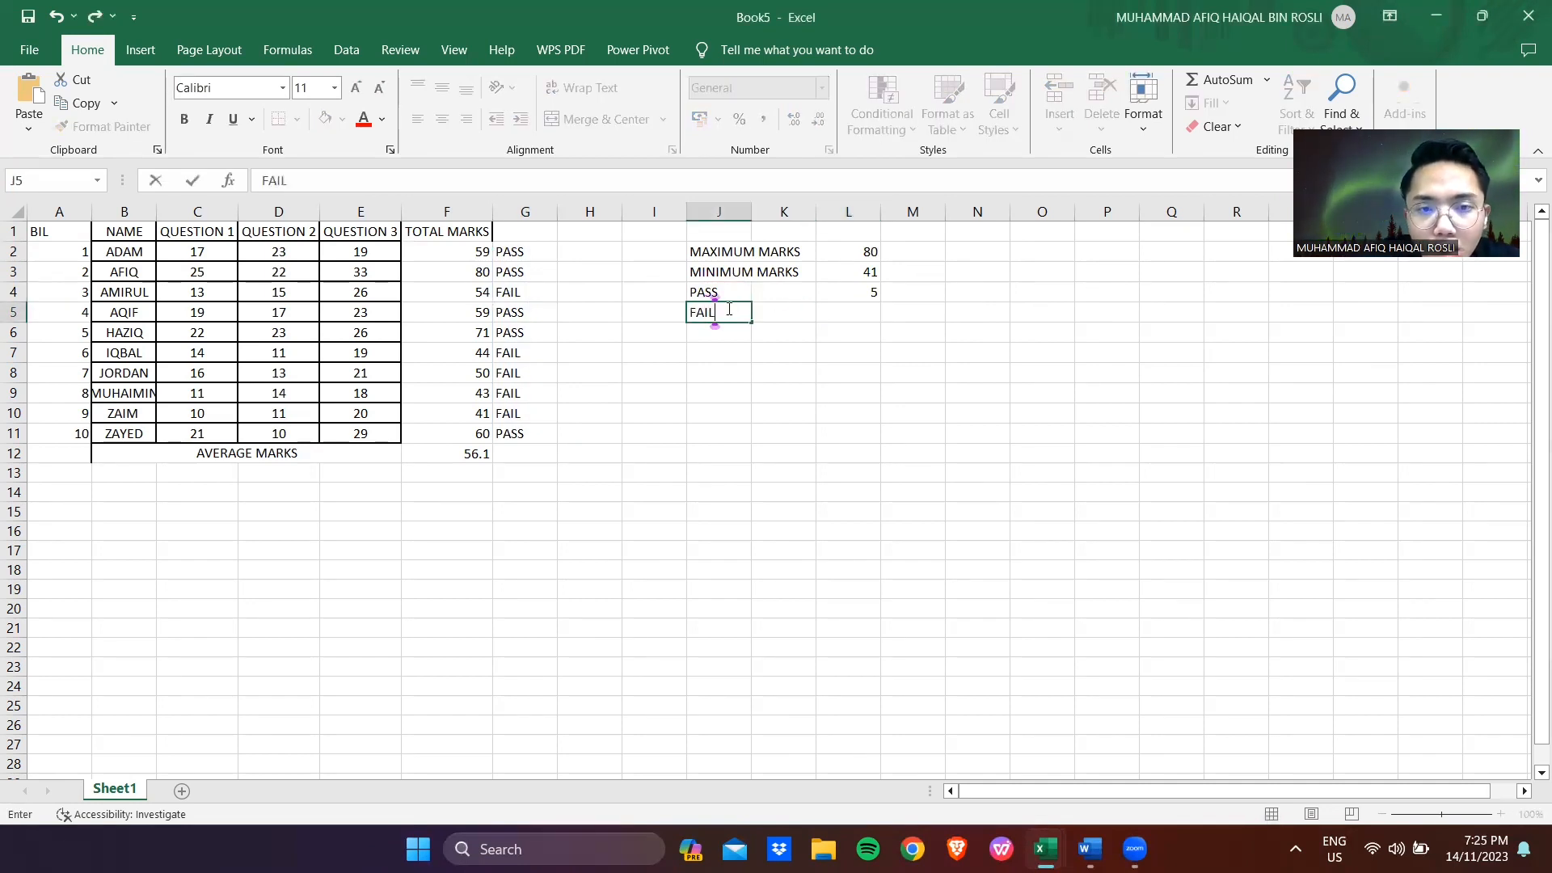
Enter a COUNTIF formula in cell L5 that counts the entries in G2:G11 matching the FAIL label in J5
{"action": "left_click", "coordinate": [848, 321]}
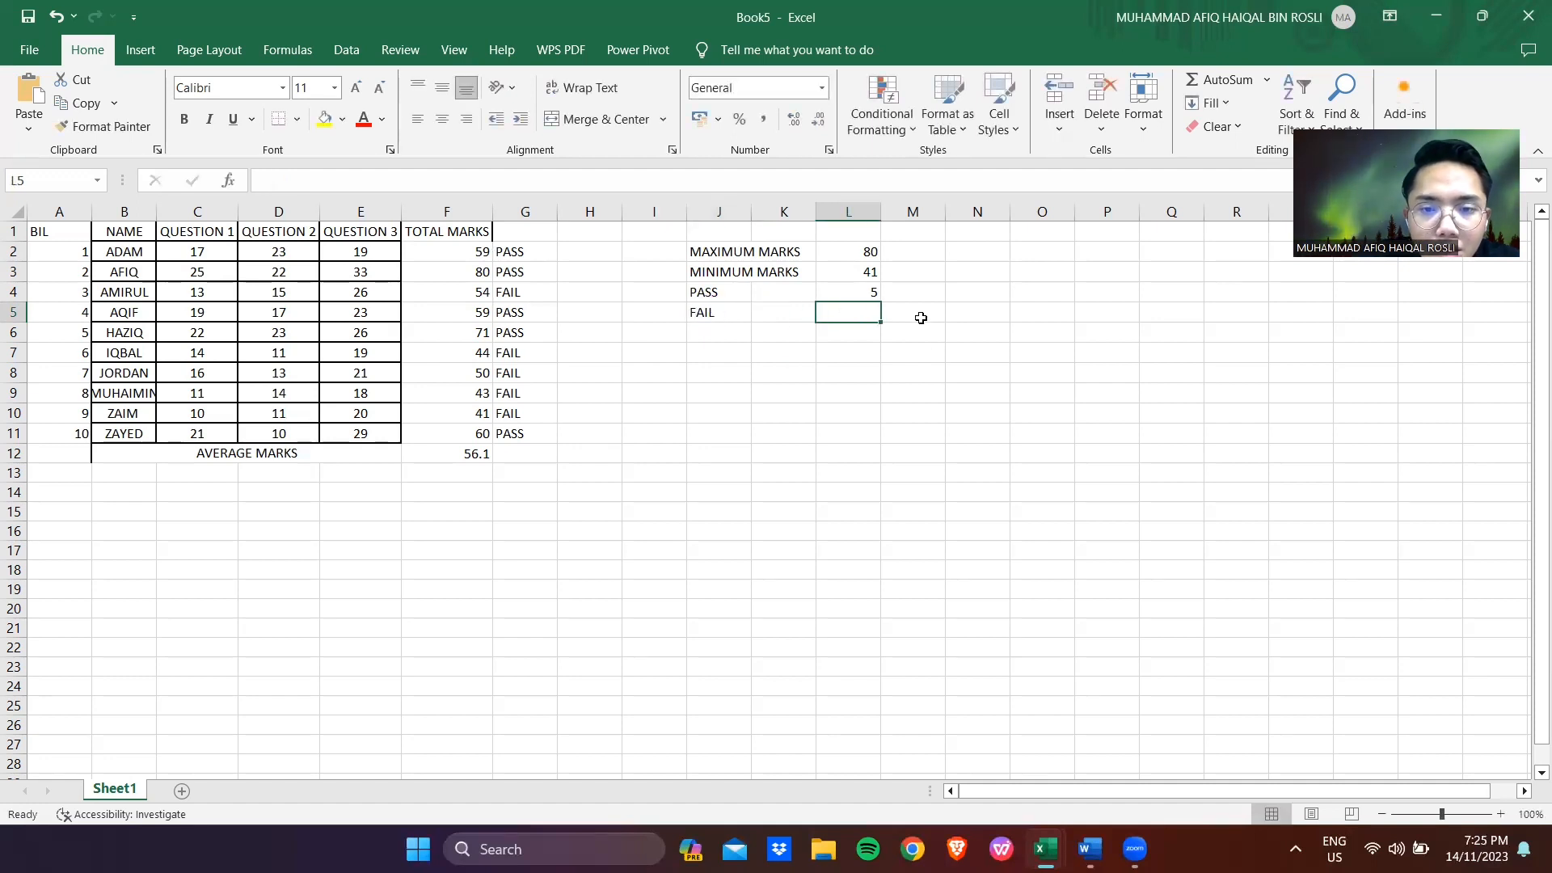
{"action": "type", "text": "=COUNTIF("}
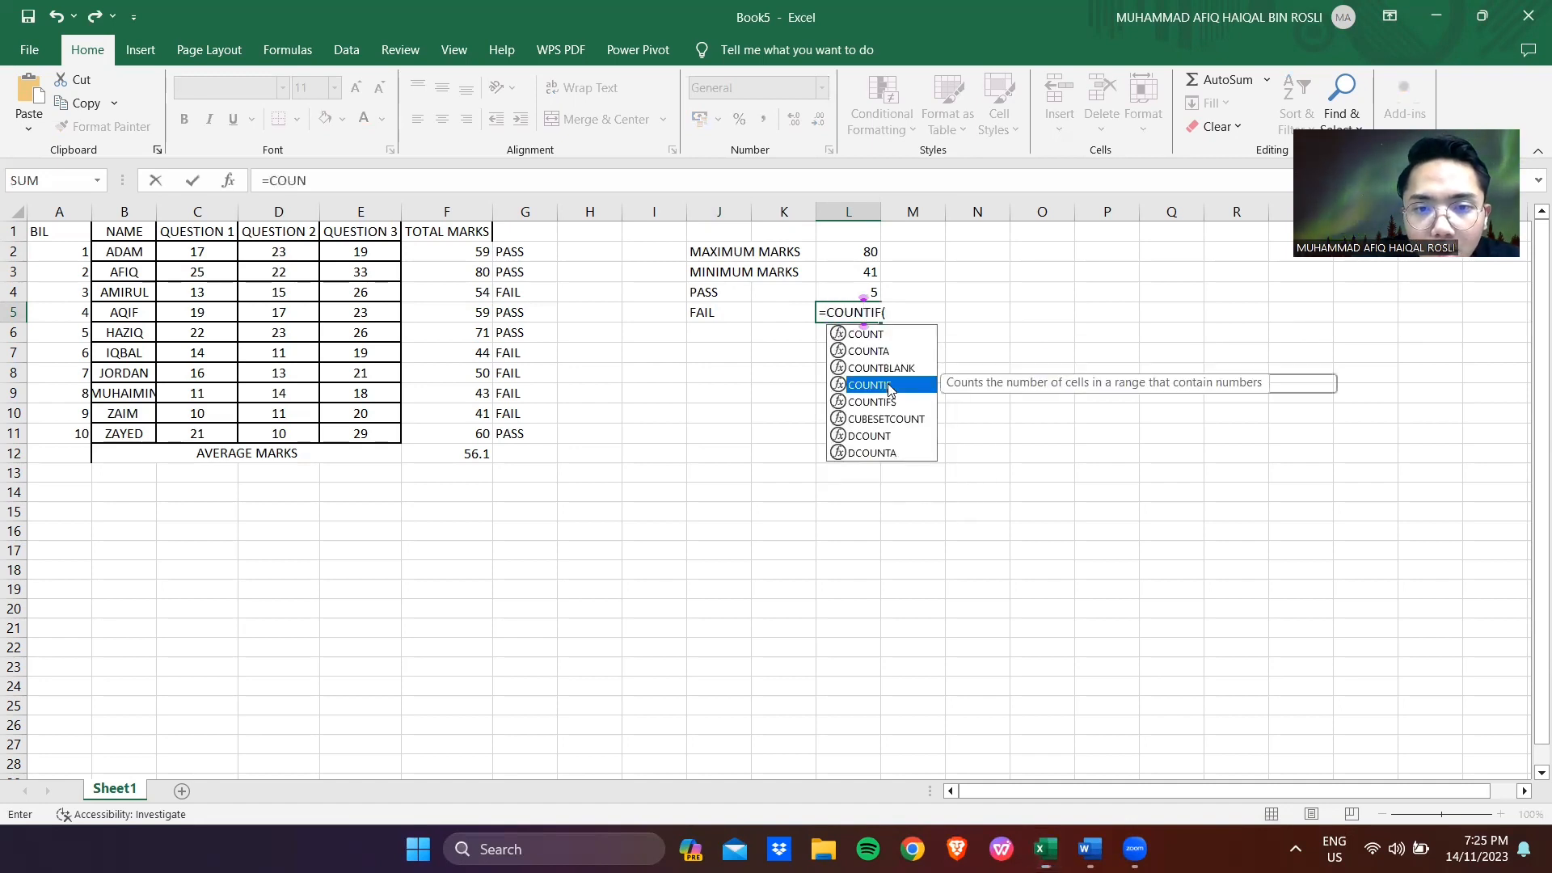
{"action": "double_click", "coordinate": [888, 384]}
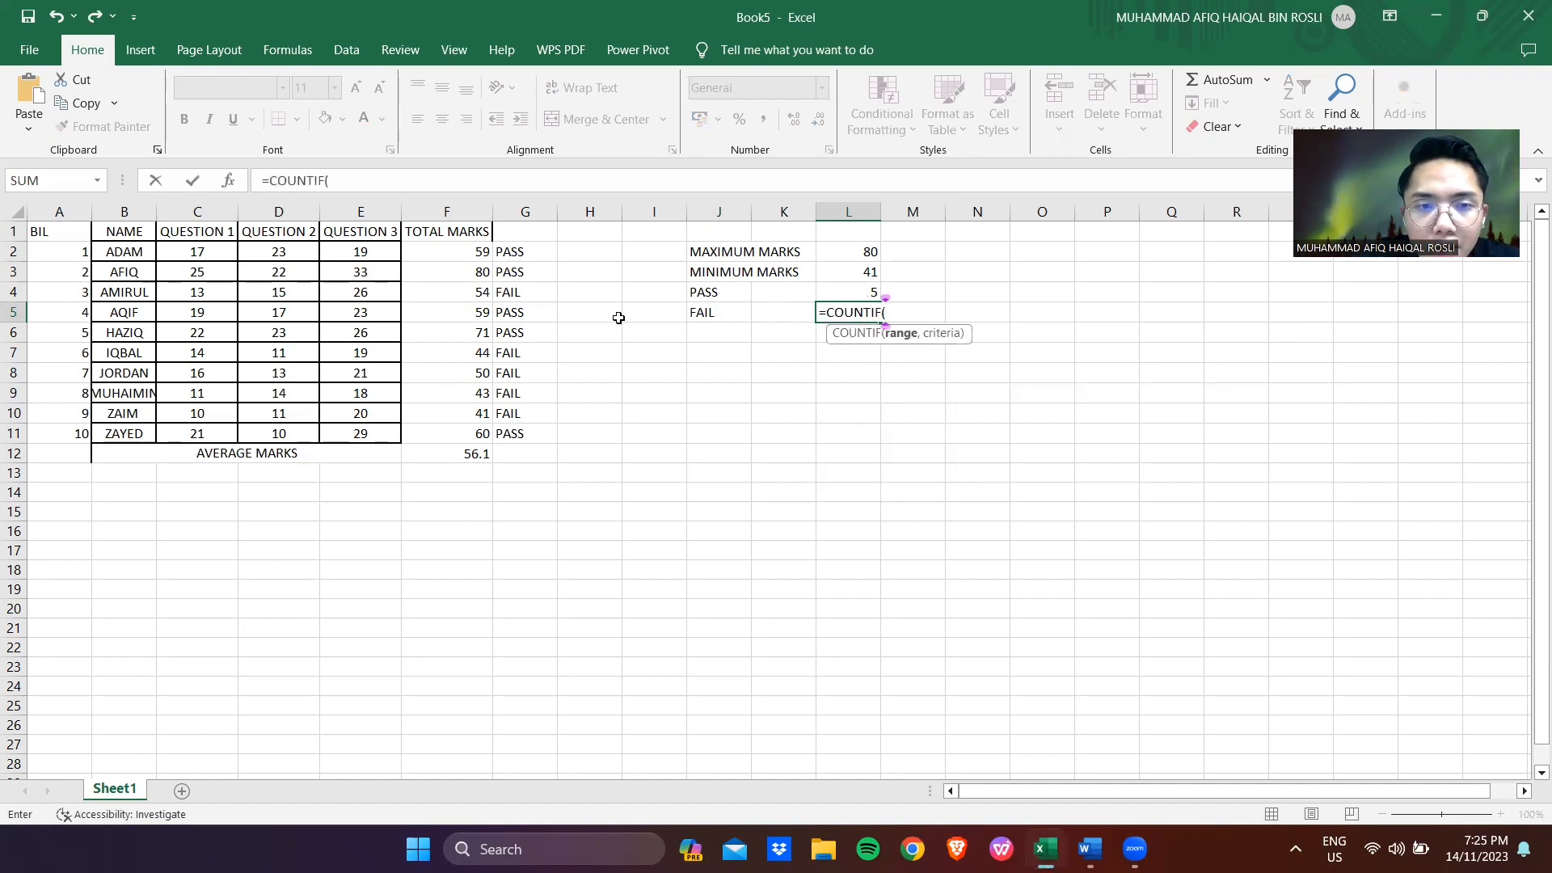
{"action": "left_click_drag", "start_coordinate": [522, 254], "coordinate": [544, 443]}
{"action": "type", "text": ","}
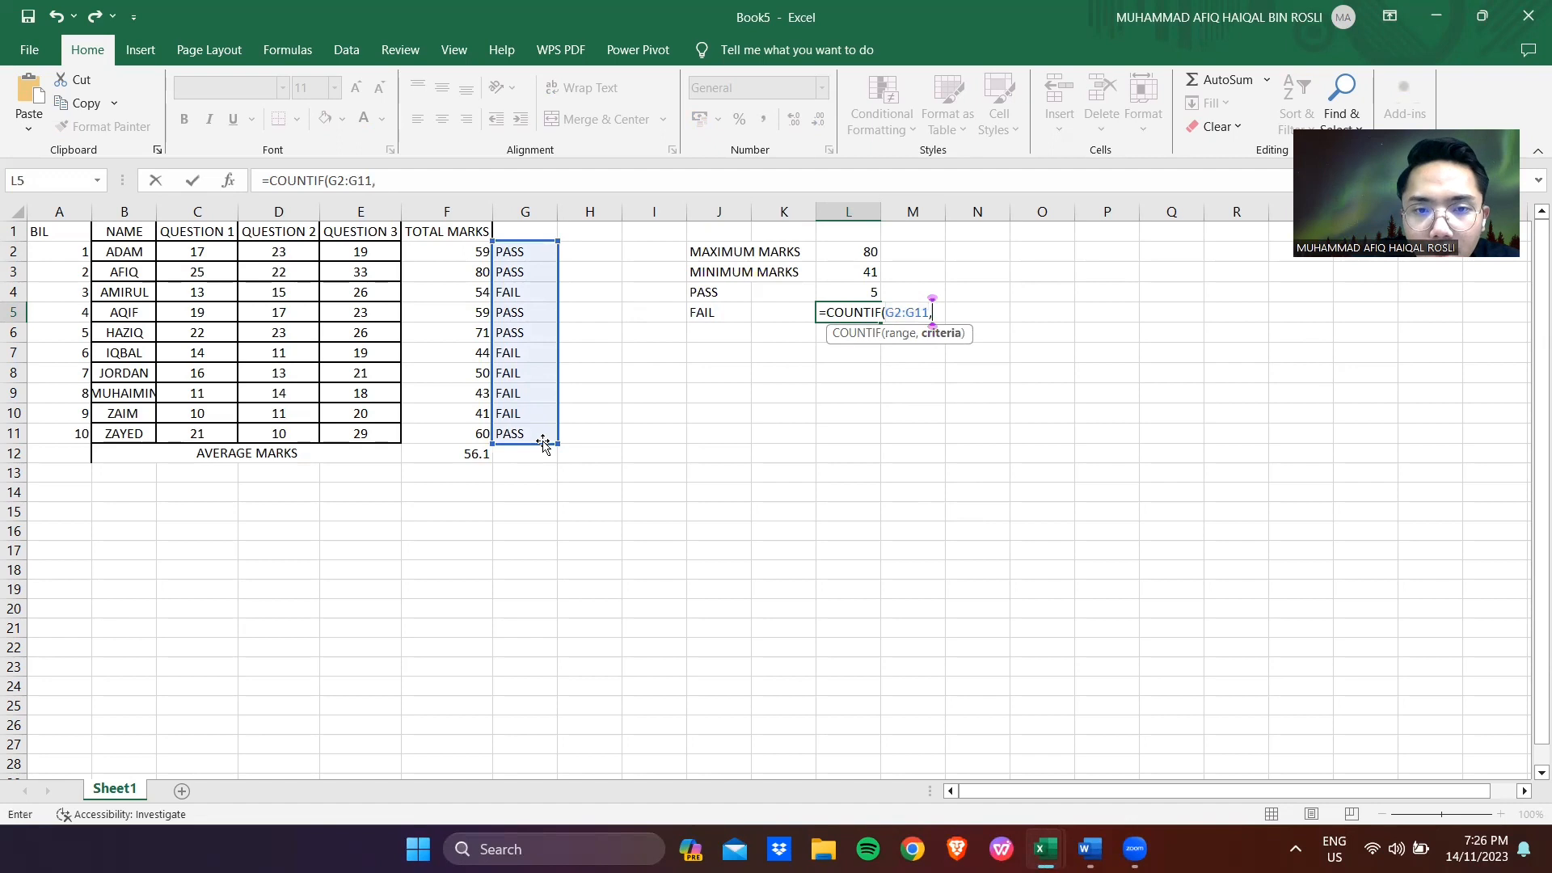
{"action": "left_click", "coordinate": [697, 313]}
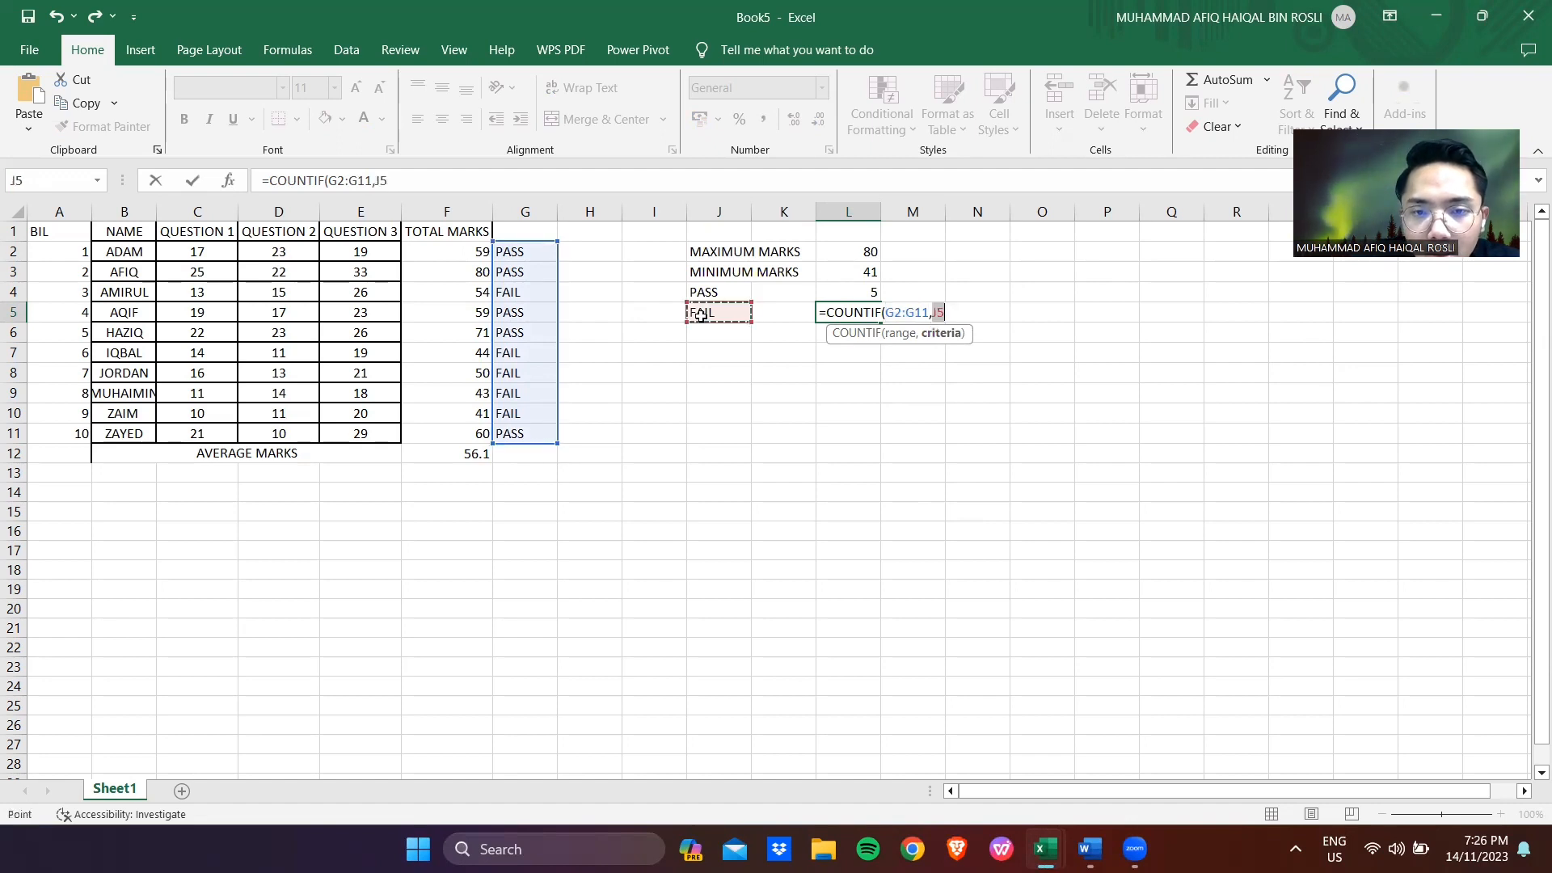
{"action": "key", "text": "Return"}
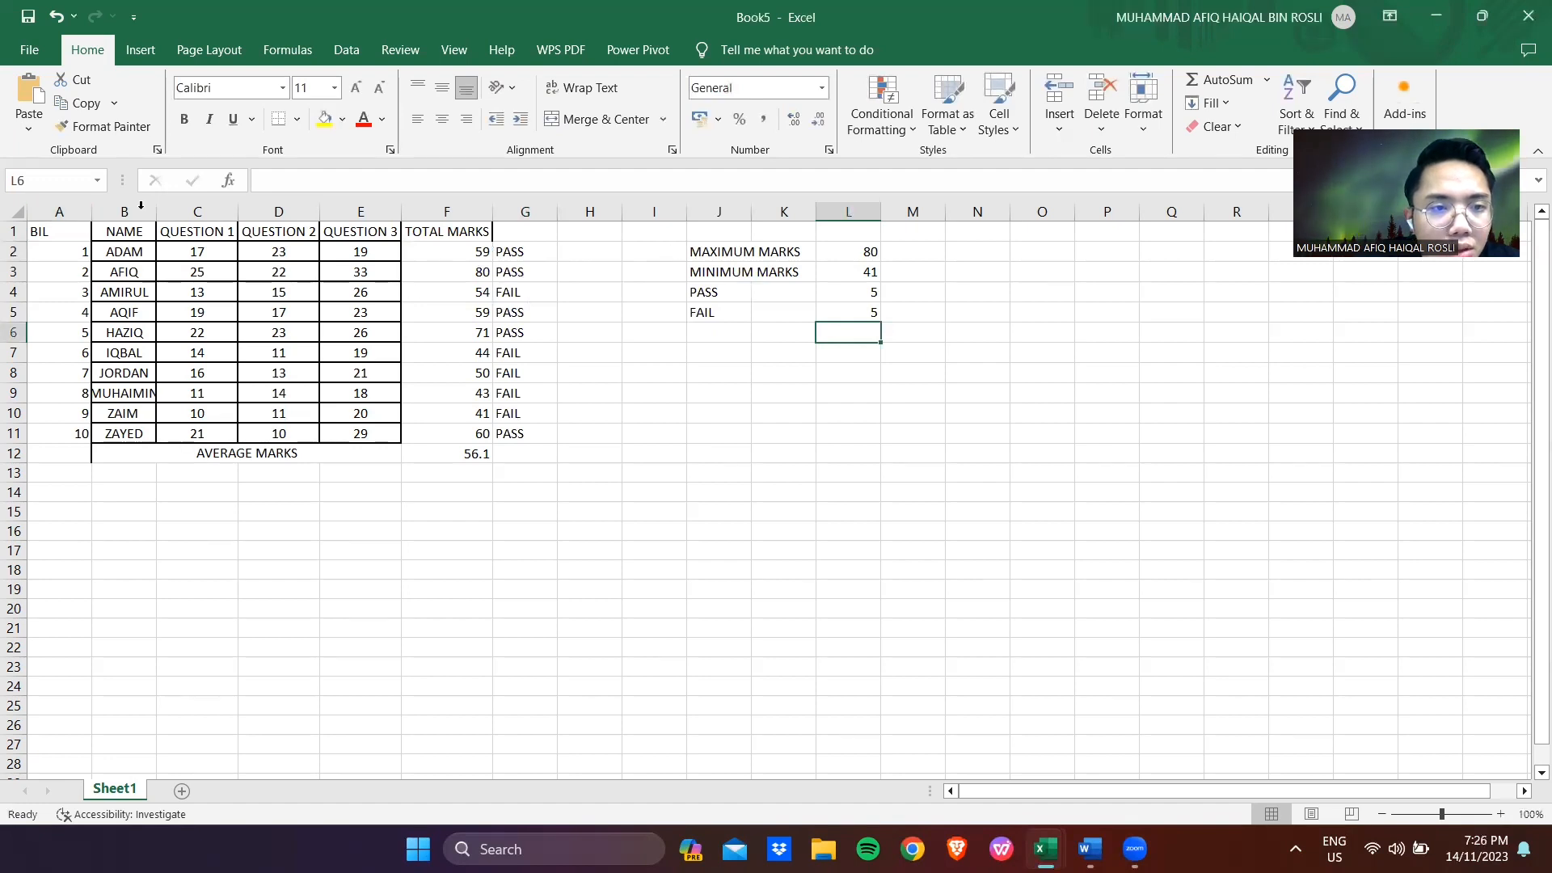
Apply All Borders to the marks table in A1:G13
{"action": "left_click_drag", "start_coordinate": [41, 232], "coordinate": [537, 475]}
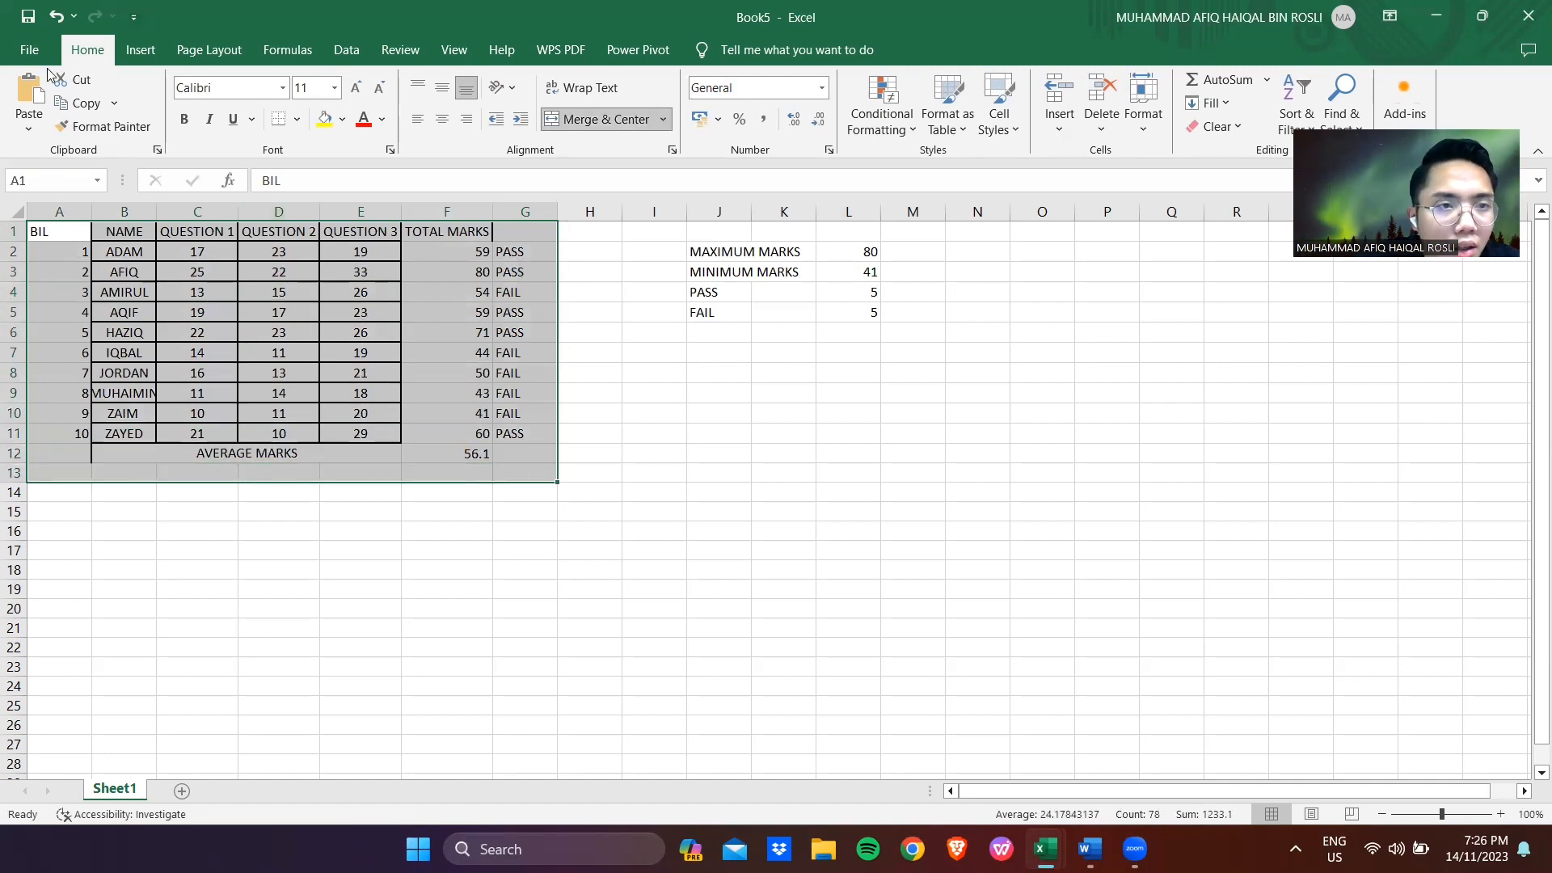
{"action": "left_click", "coordinate": [297, 119]}
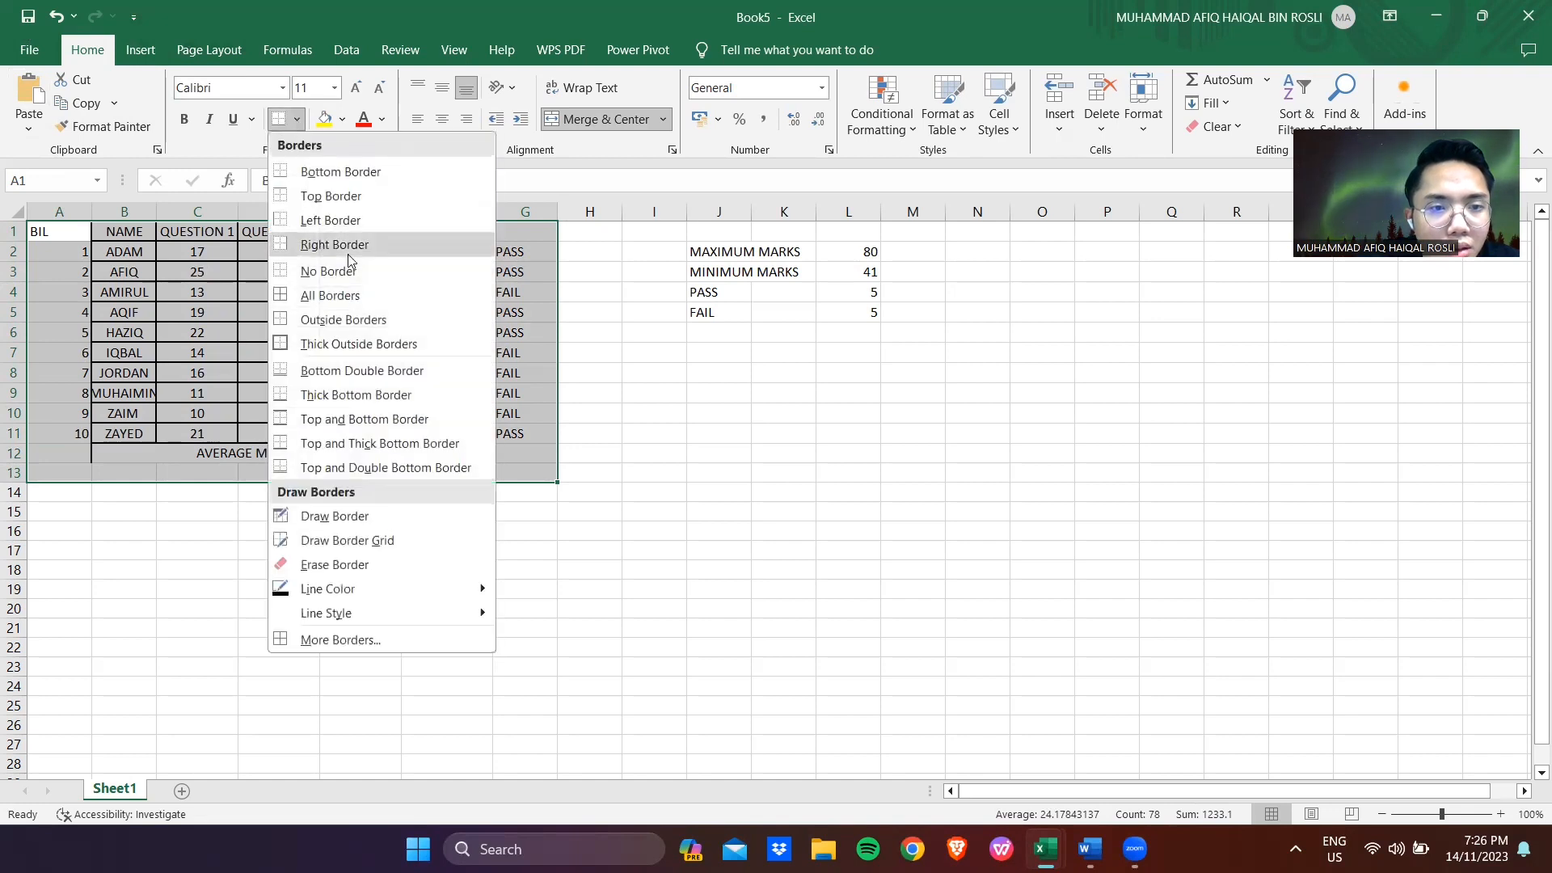
{"action": "left_click", "coordinate": [358, 298]}
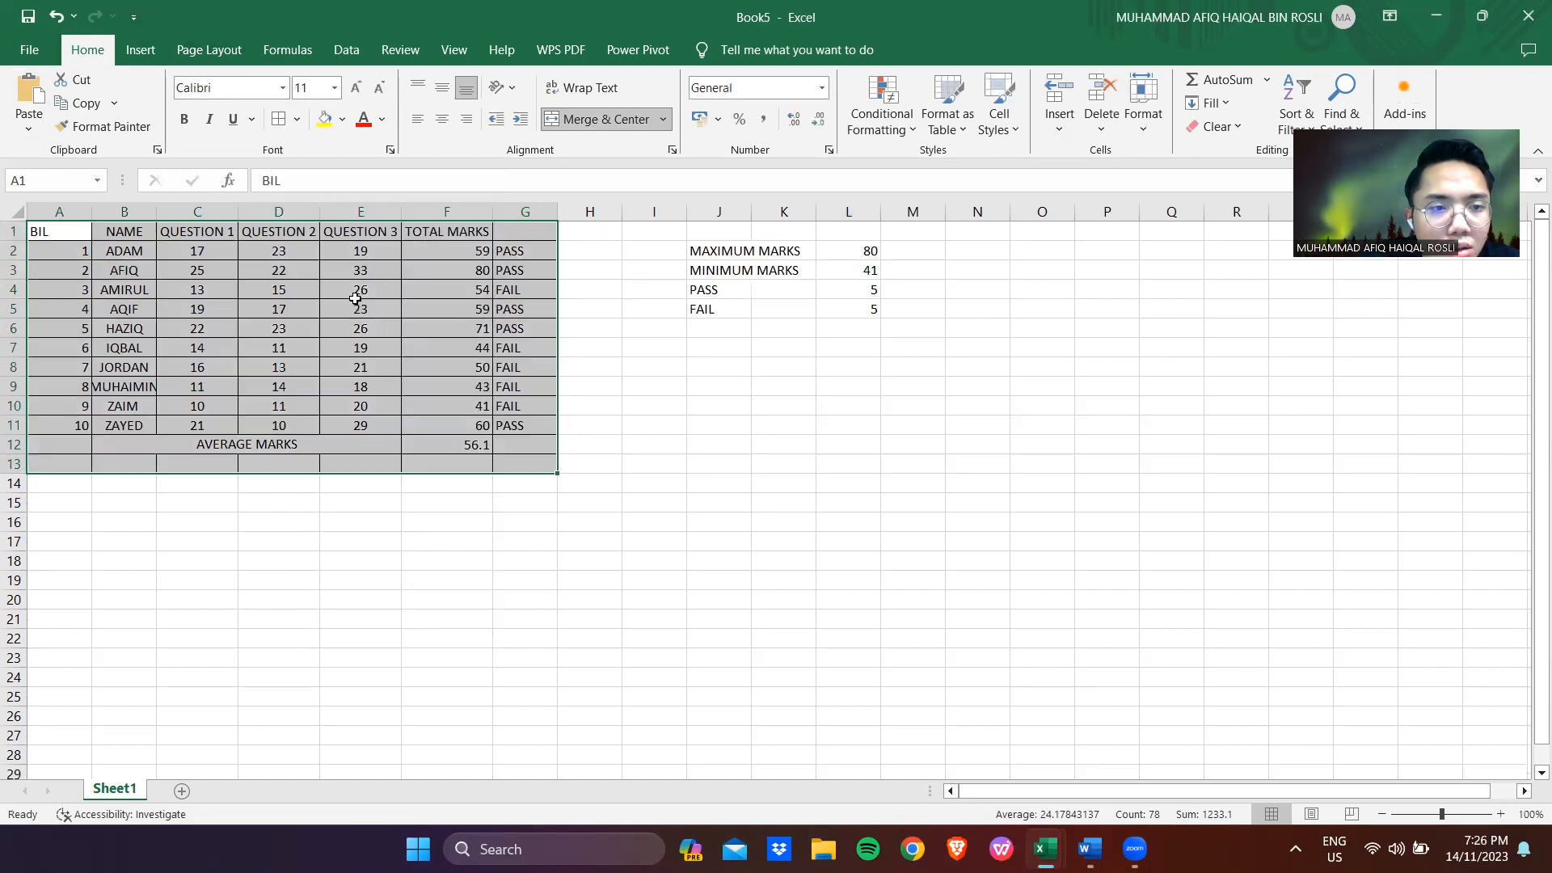
{"action": "left_click", "coordinate": [499, 555]}
Apply All Borders to the summary block in J2:L5
{"action": "left_click_drag", "start_coordinate": [753, 255], "coordinate": [874, 312]}
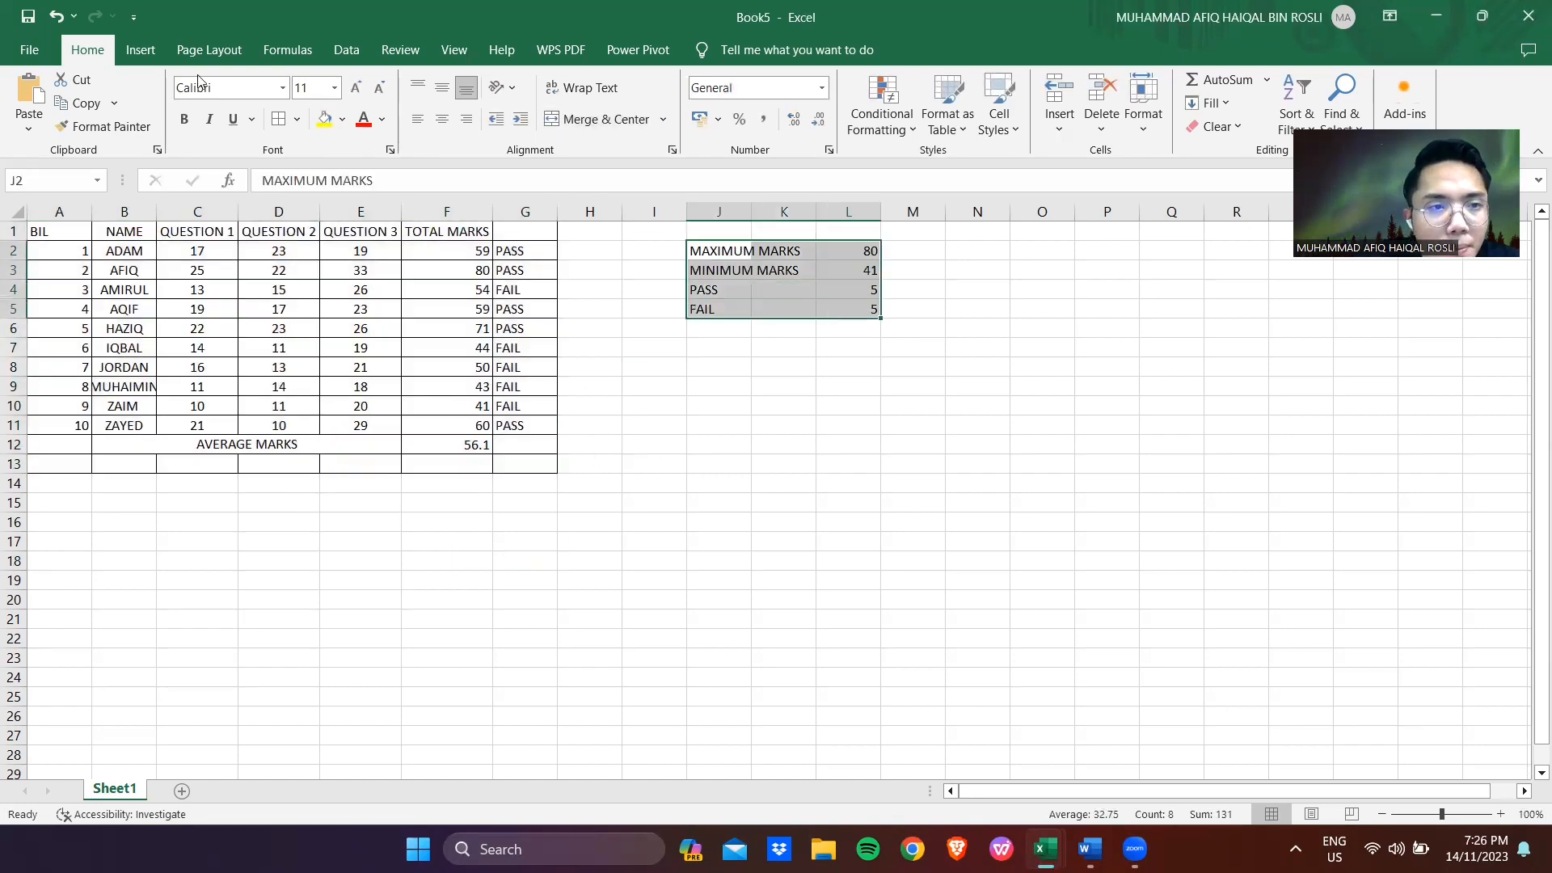
{"action": "left_click", "coordinate": [297, 122]}
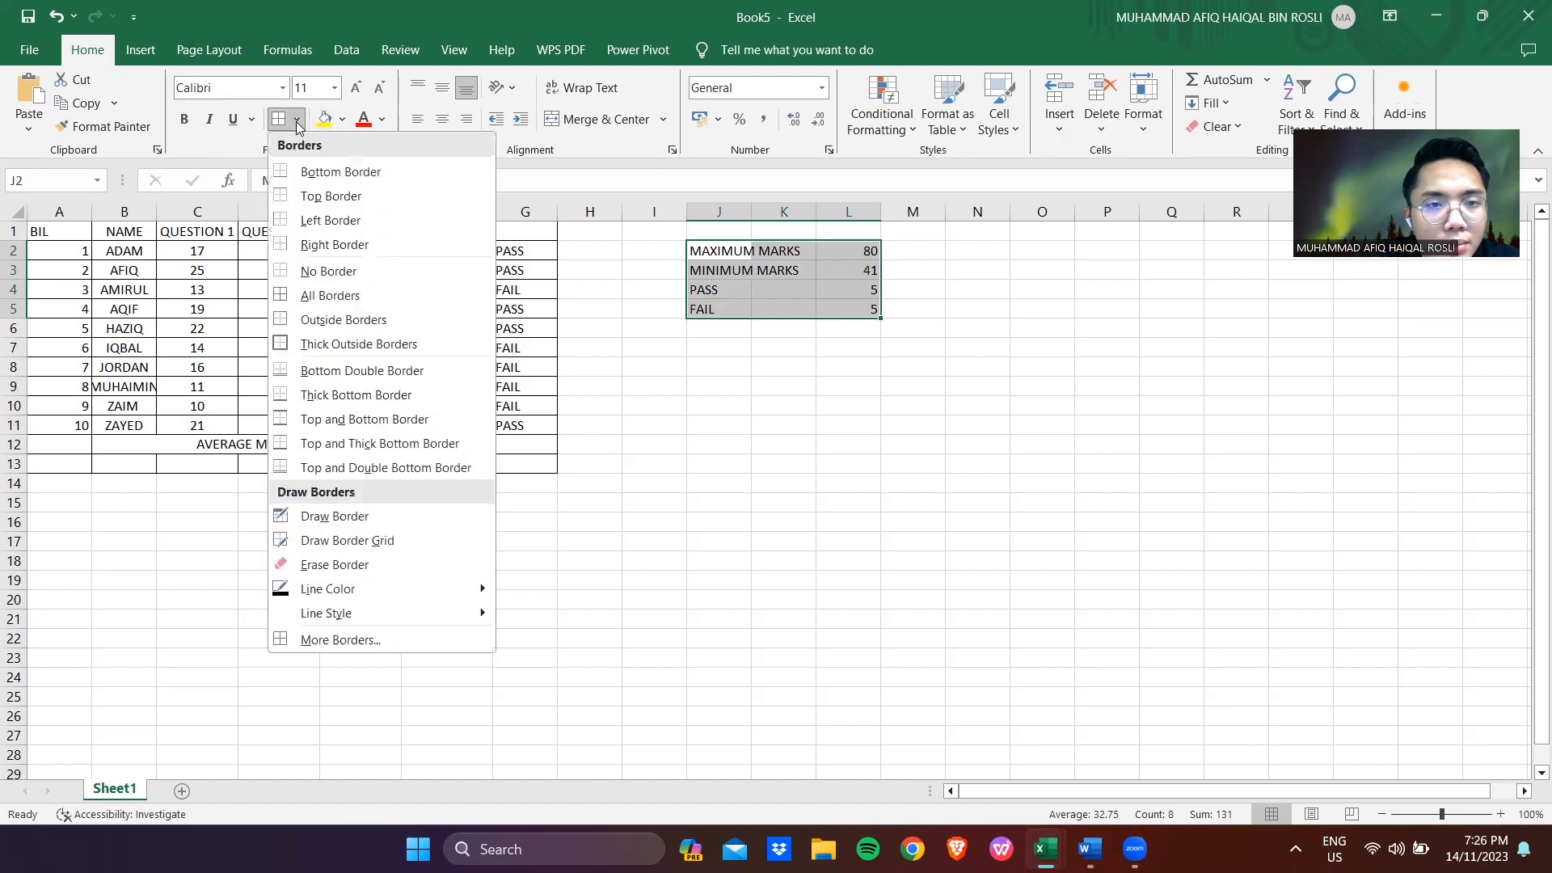
{"action": "left_click", "coordinate": [381, 291]}
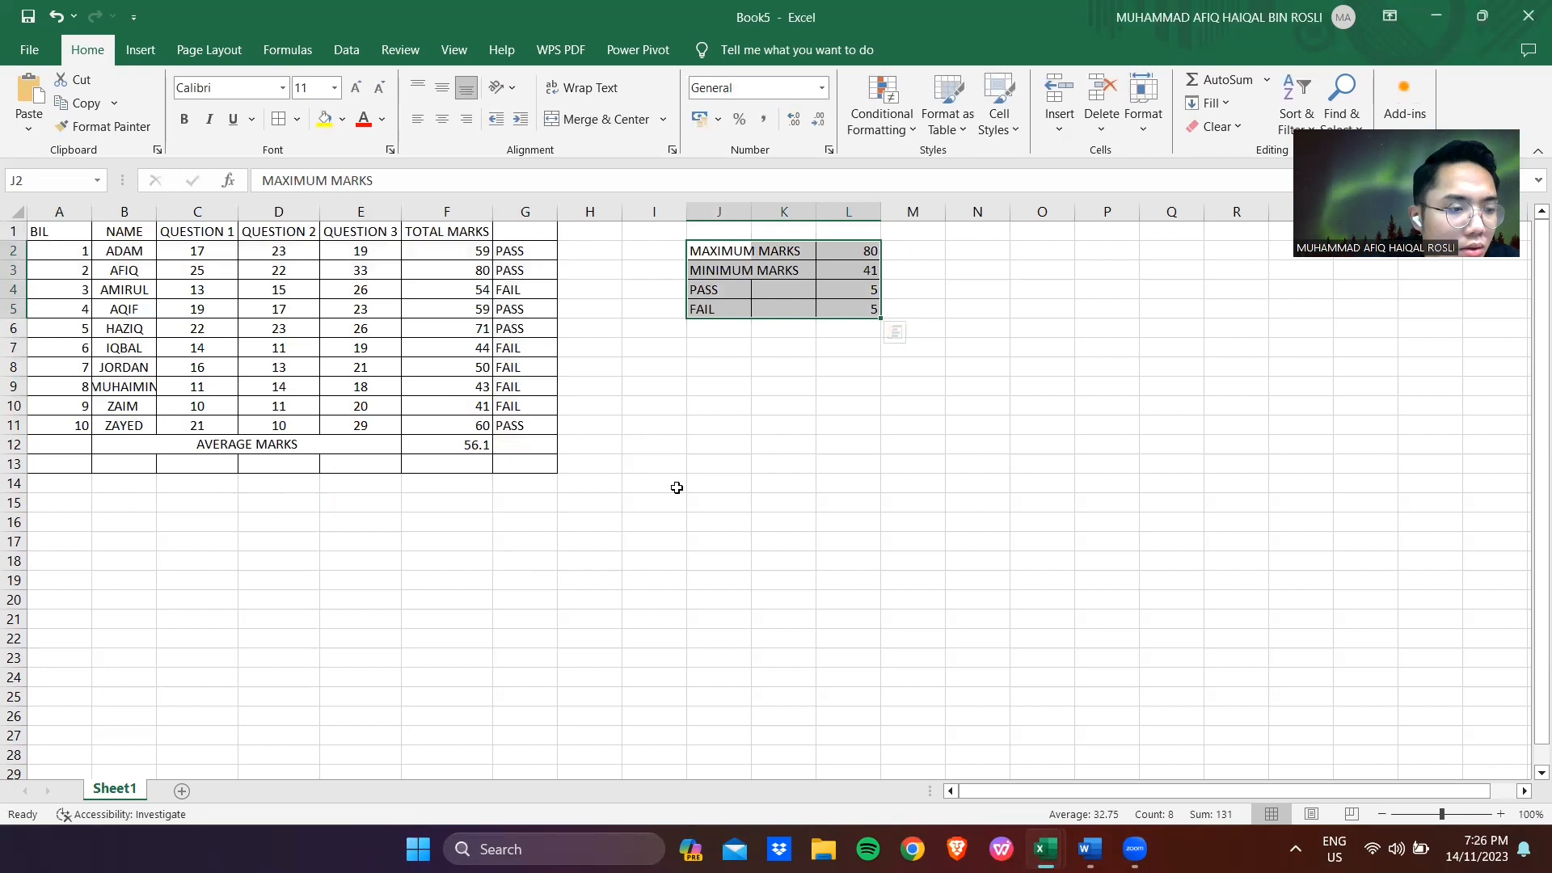
{"action": "left_click", "coordinate": [674, 484]}
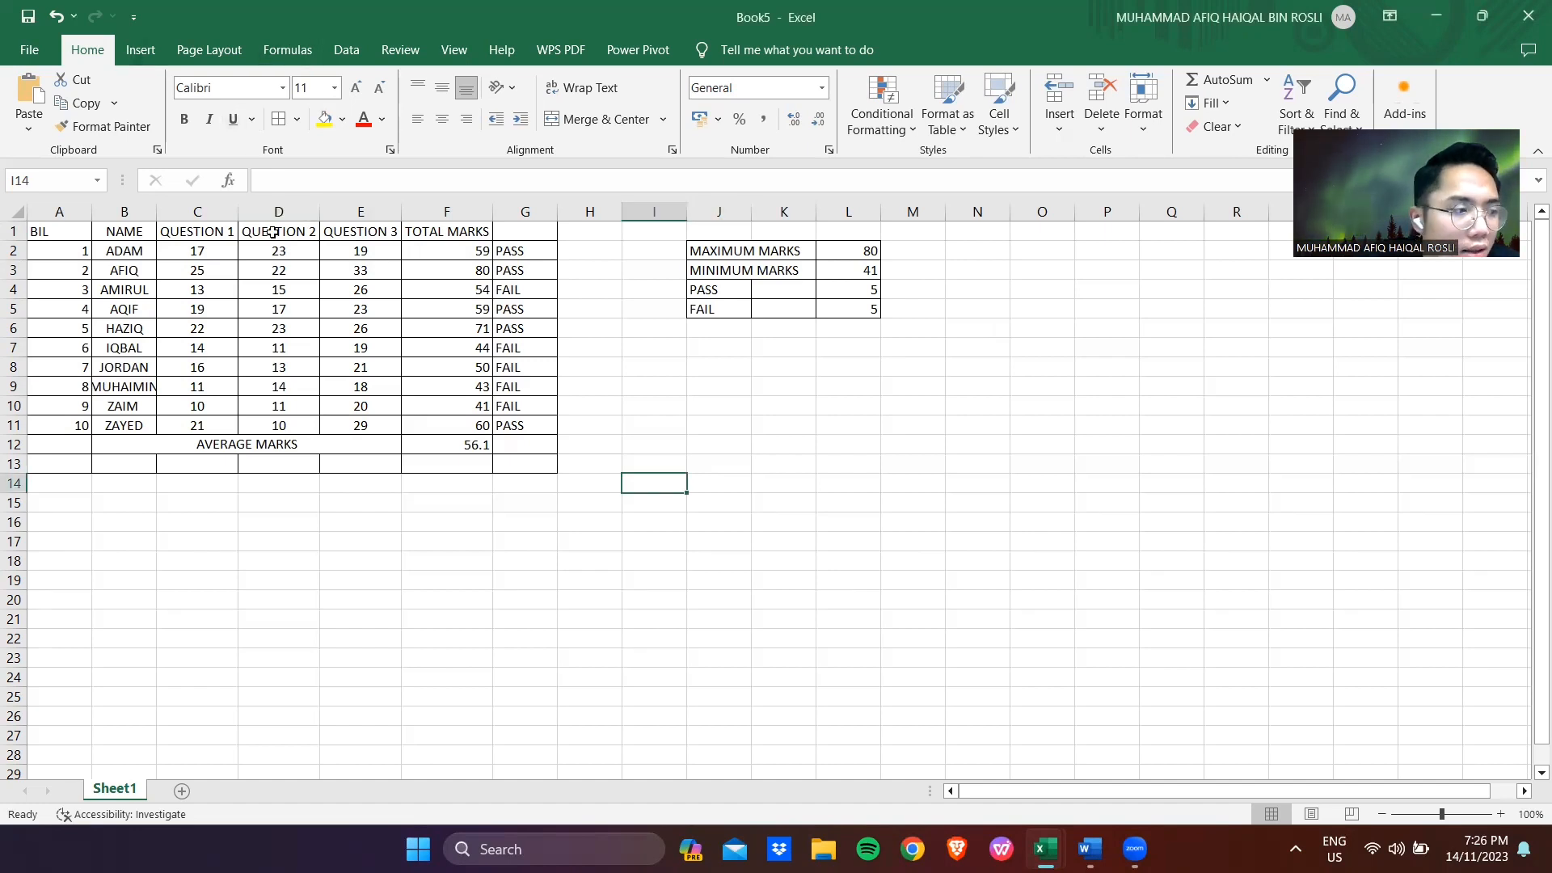
Insert a 2-D stacked column chart of total marks F2:F11 by names B2:B11 and place it below the summary block
{"action": "left_click_drag", "start_coordinate": [439, 253], "coordinate": [463, 422]}
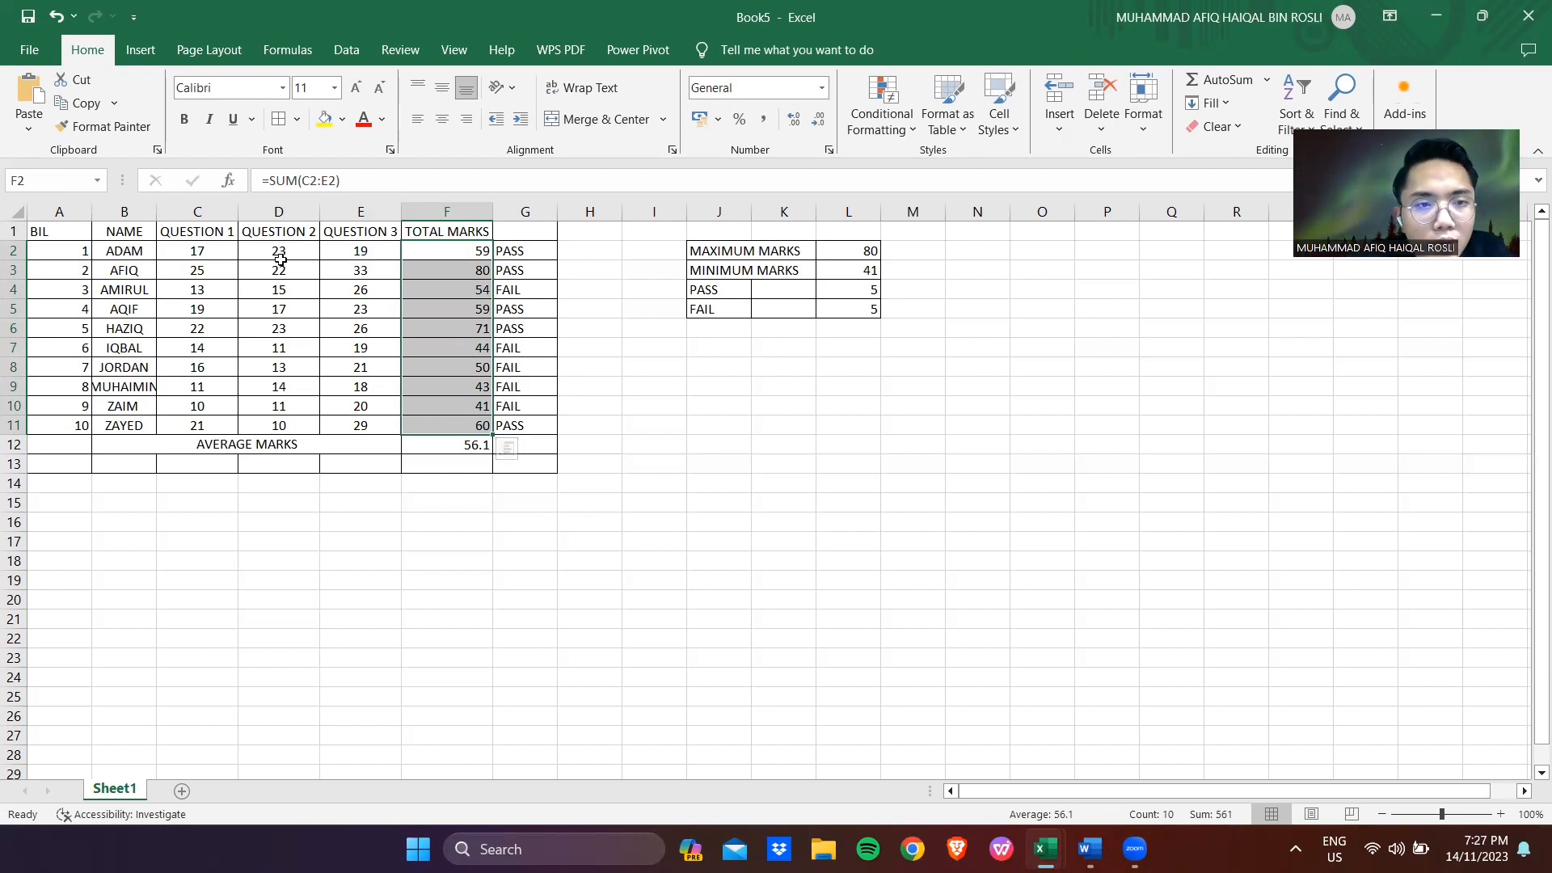
{"action": "left_click_drag", "start_coordinate": [125, 252], "coordinate": [136, 425]}
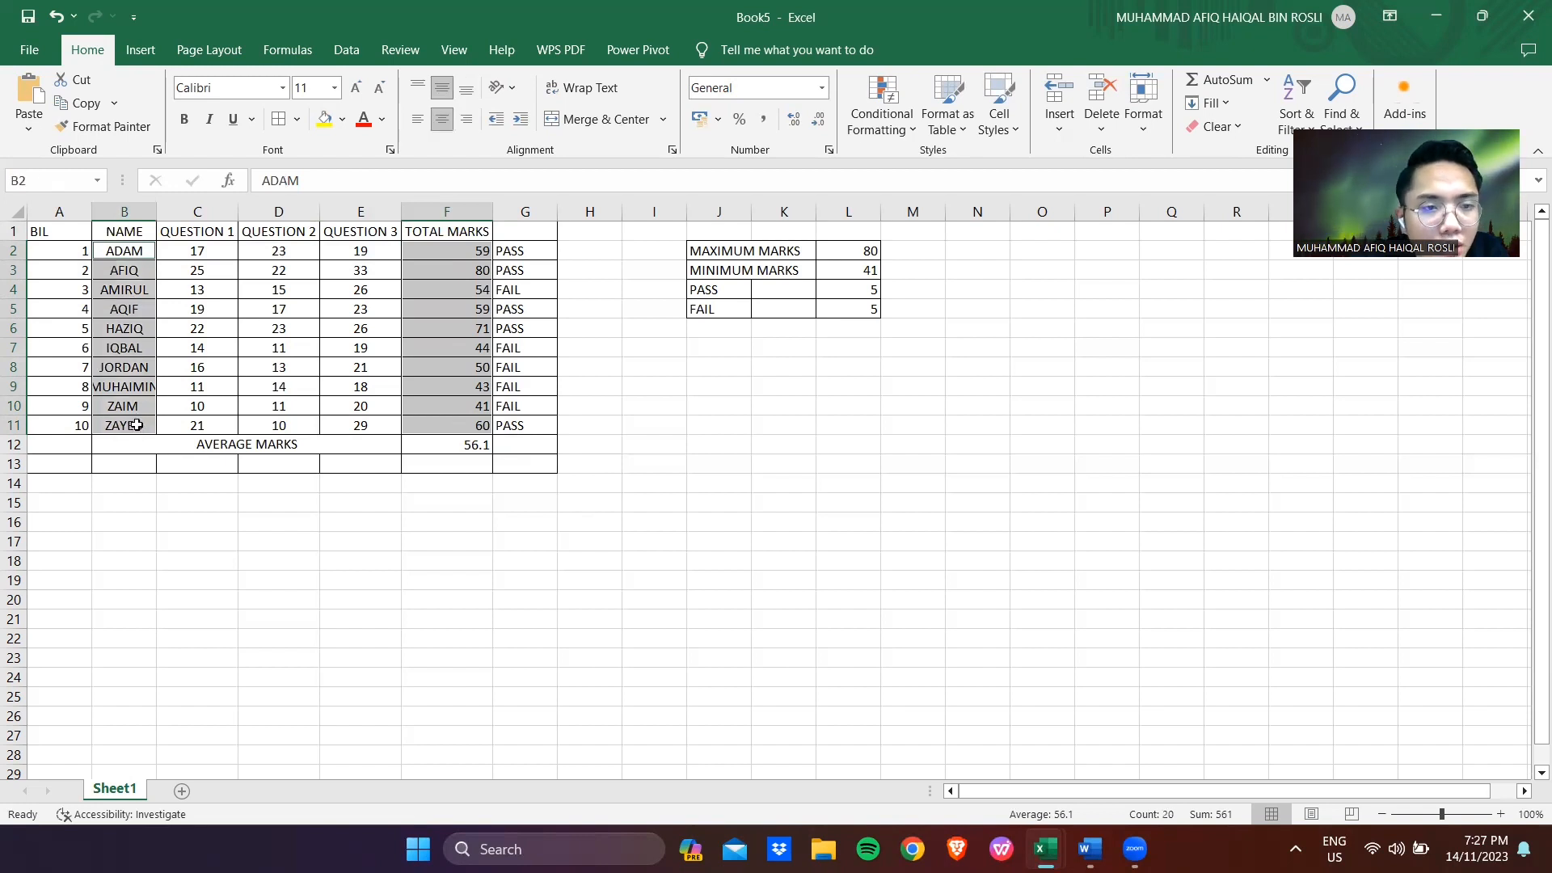
{"action": "left_click", "coordinate": [141, 50]}
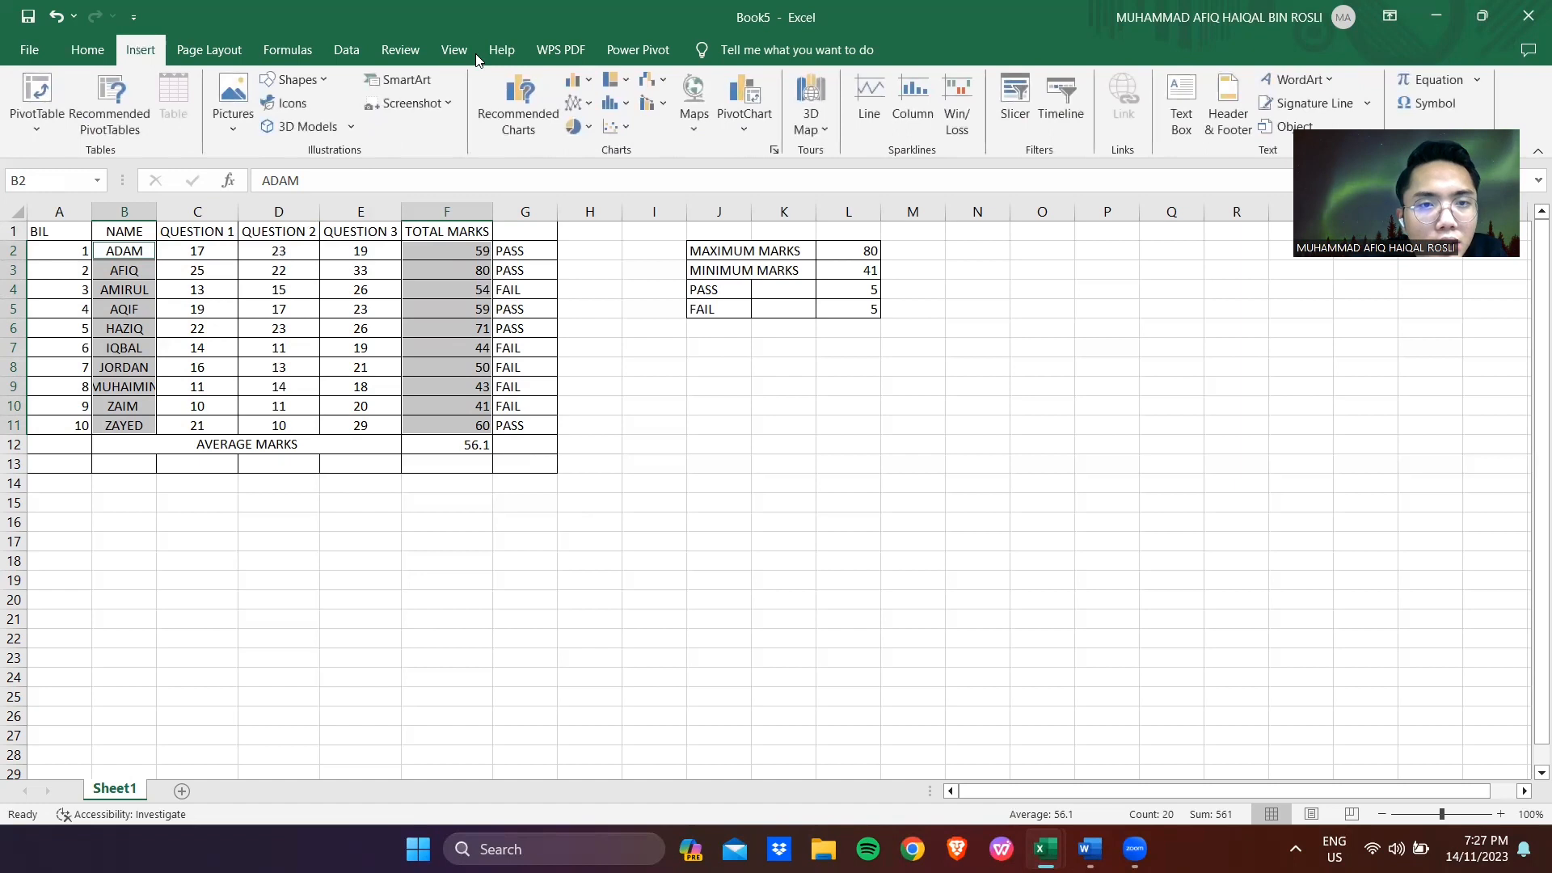
{"action": "left_click", "coordinate": [590, 83]}
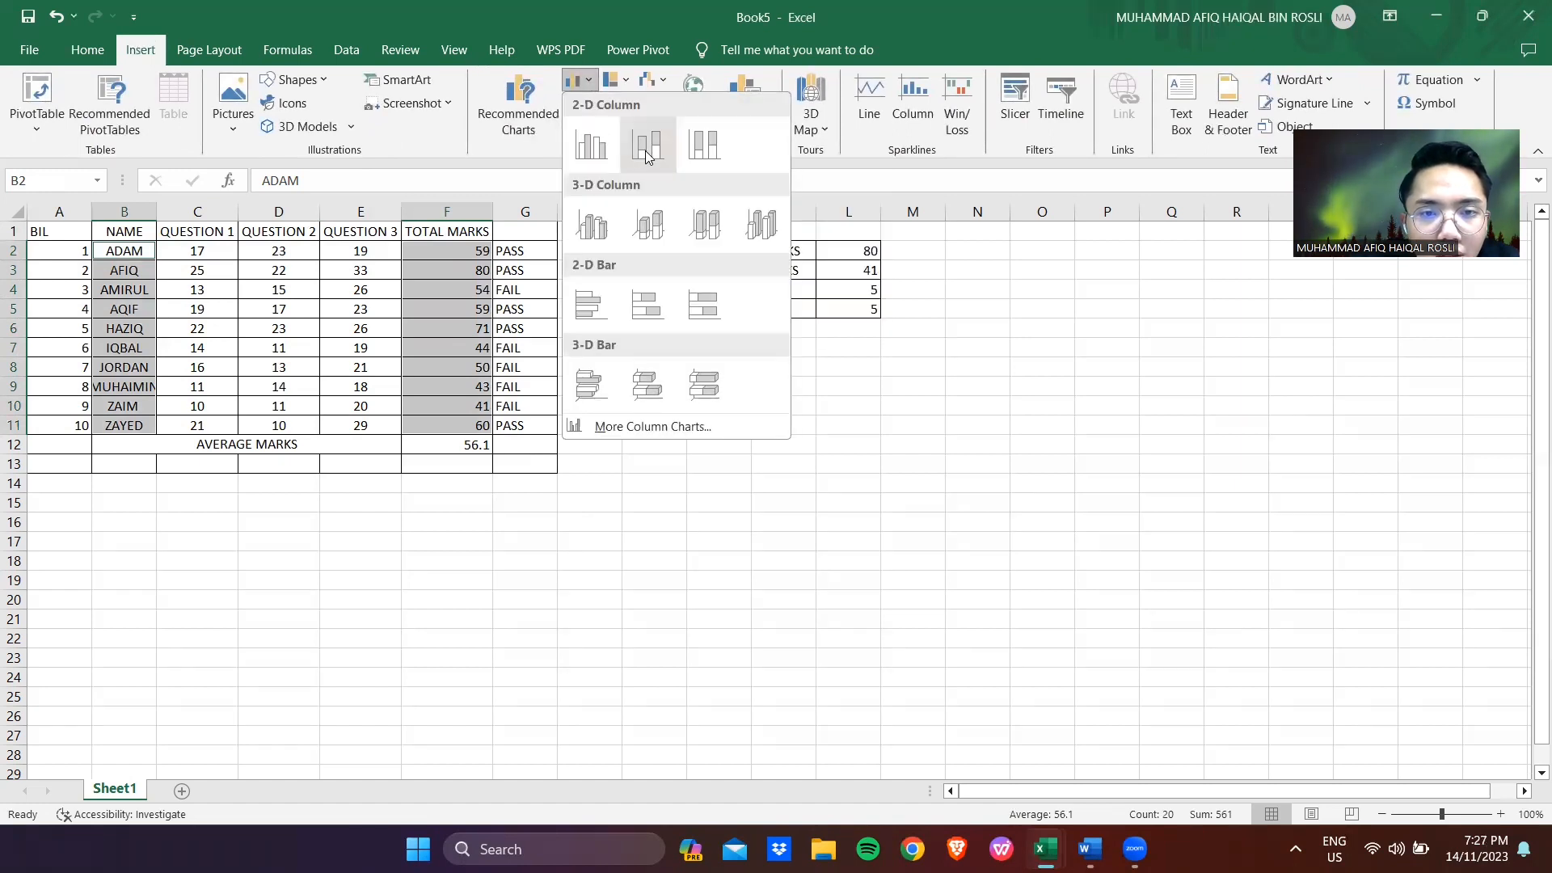
{"action": "left_click", "coordinate": [646, 154]}
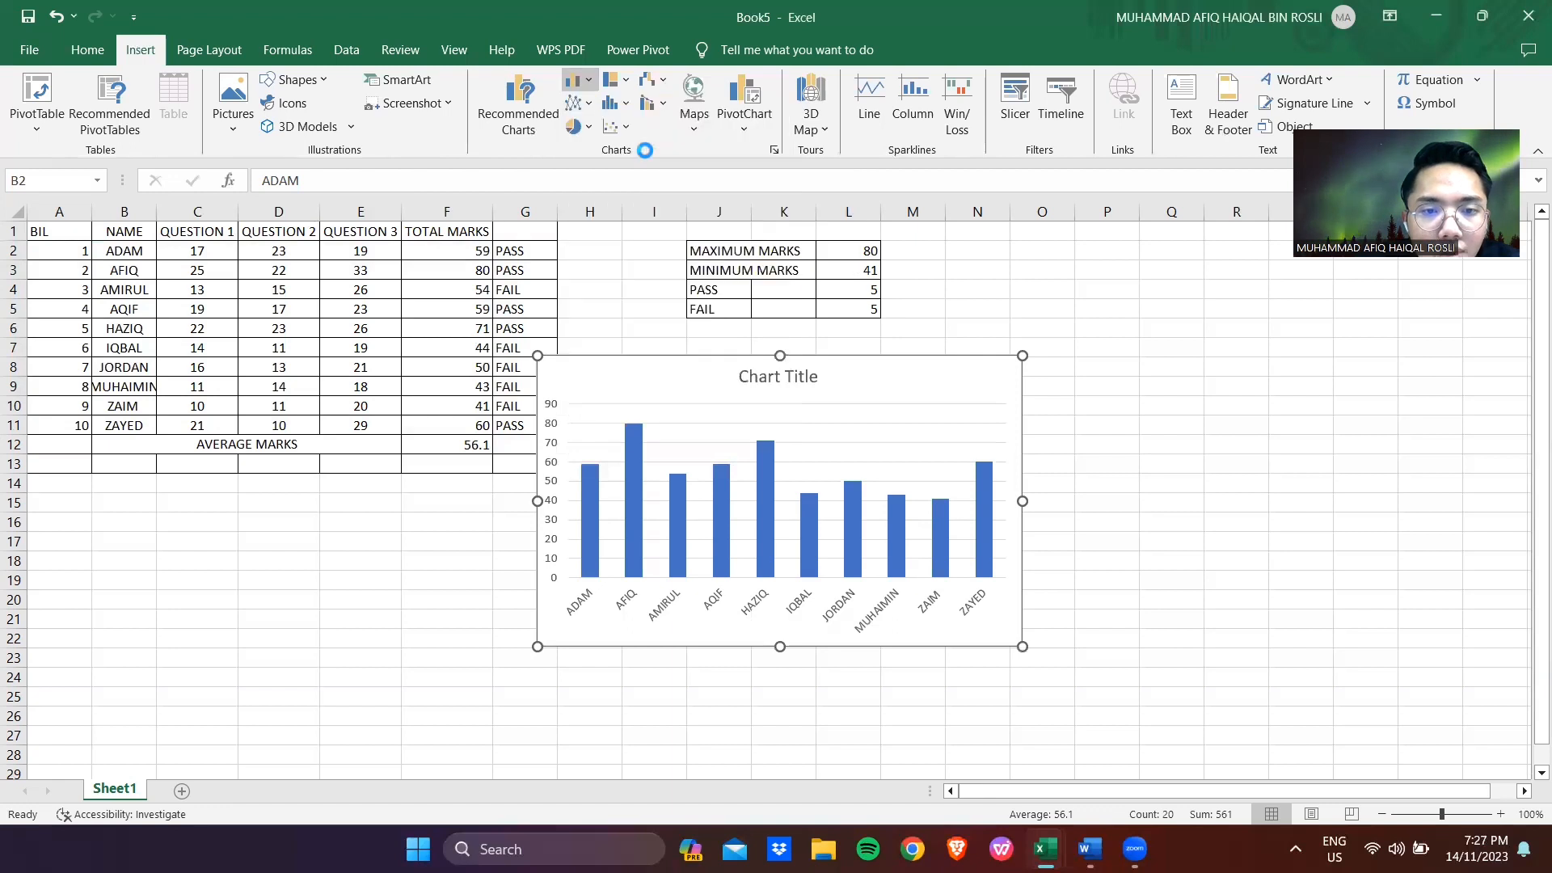
{"action": "left_click_drag", "start_coordinate": [693, 380], "coordinate": [829, 378]}
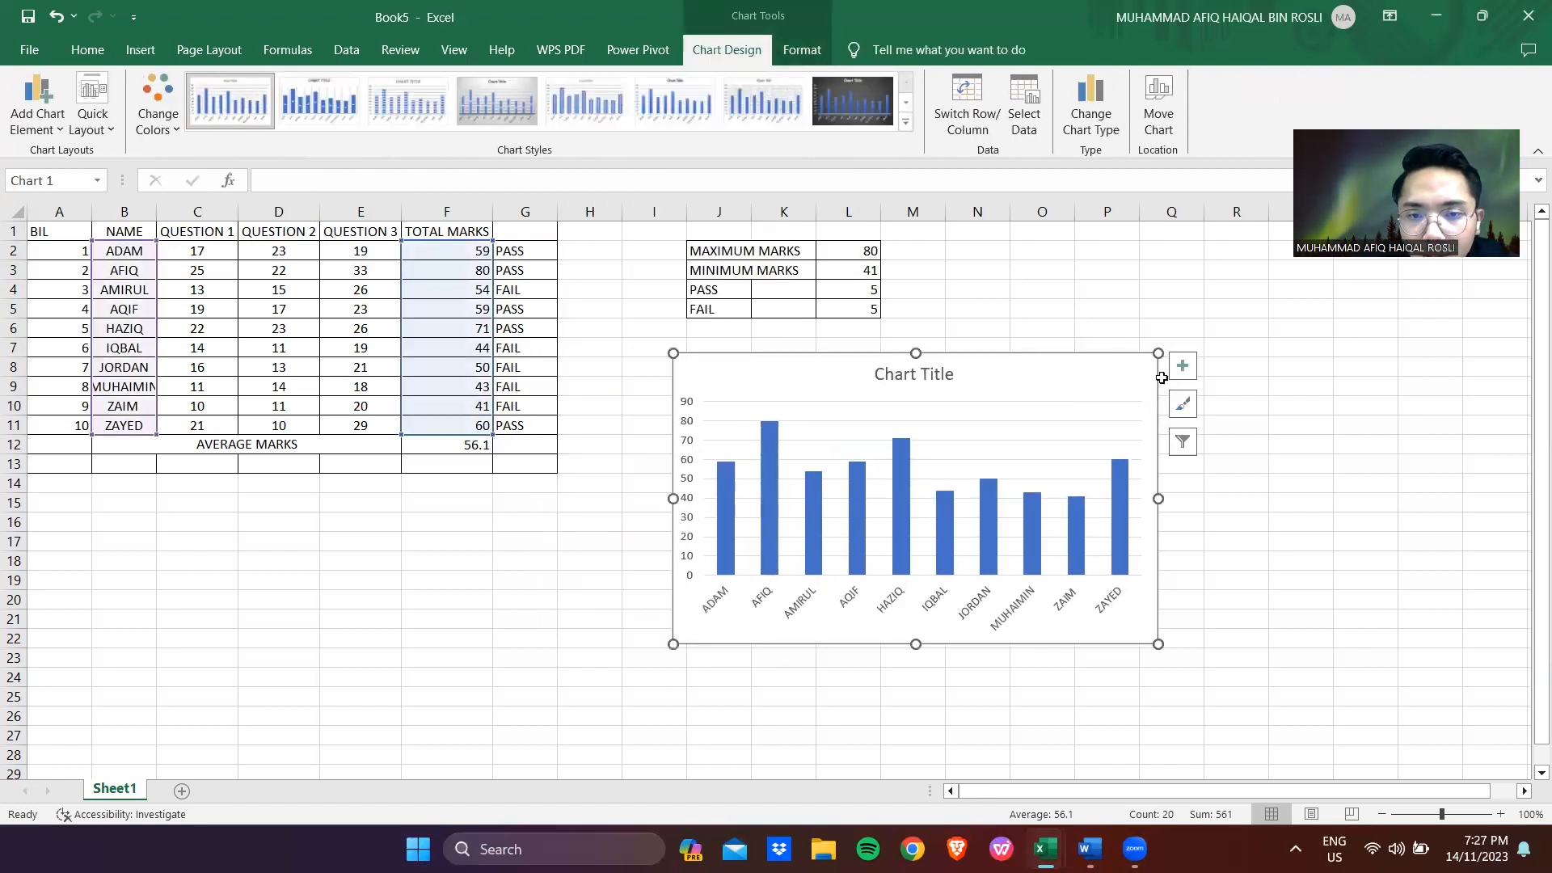
Add axis titles to the column chart and select the horizontal axis title for editing
{"action": "left_click", "coordinate": [1183, 365]}
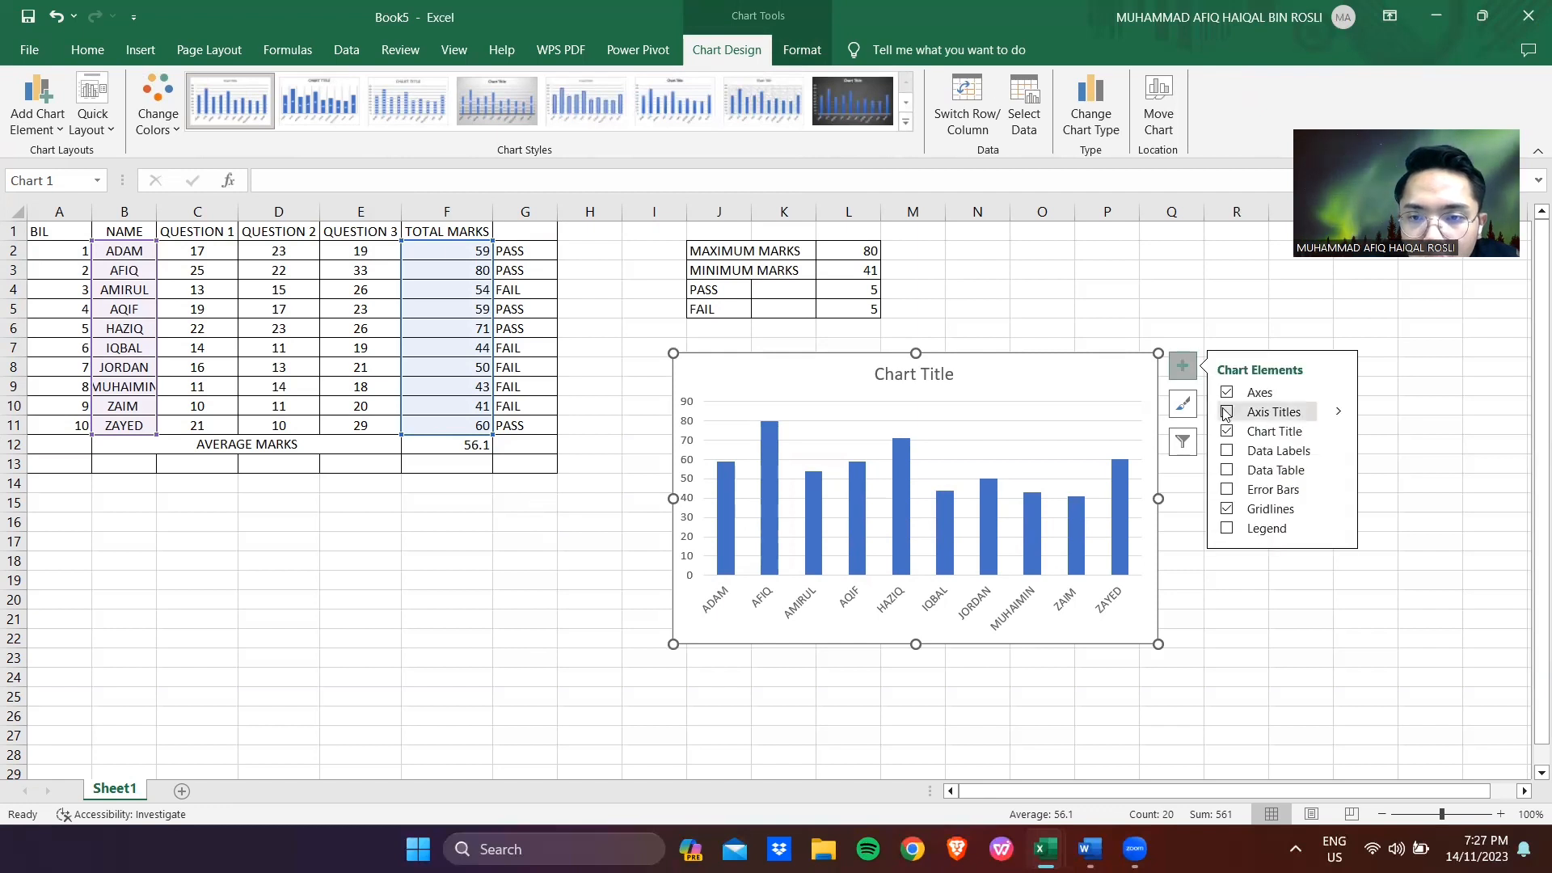
{"action": "left_click", "coordinate": [1227, 413]}
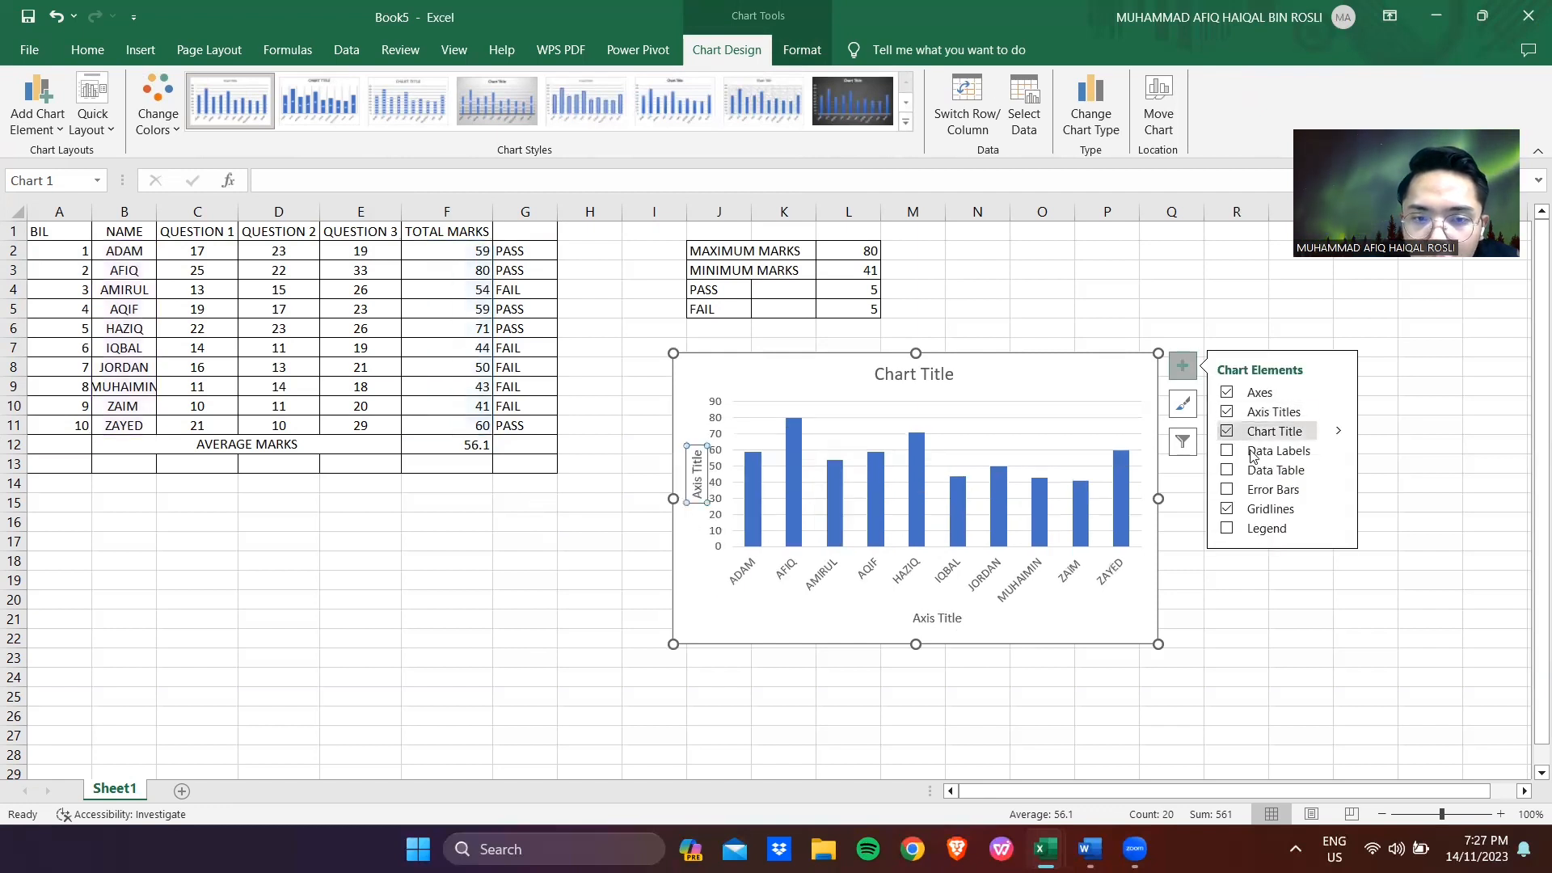
{"action": "double_click", "coordinate": [697, 483]}
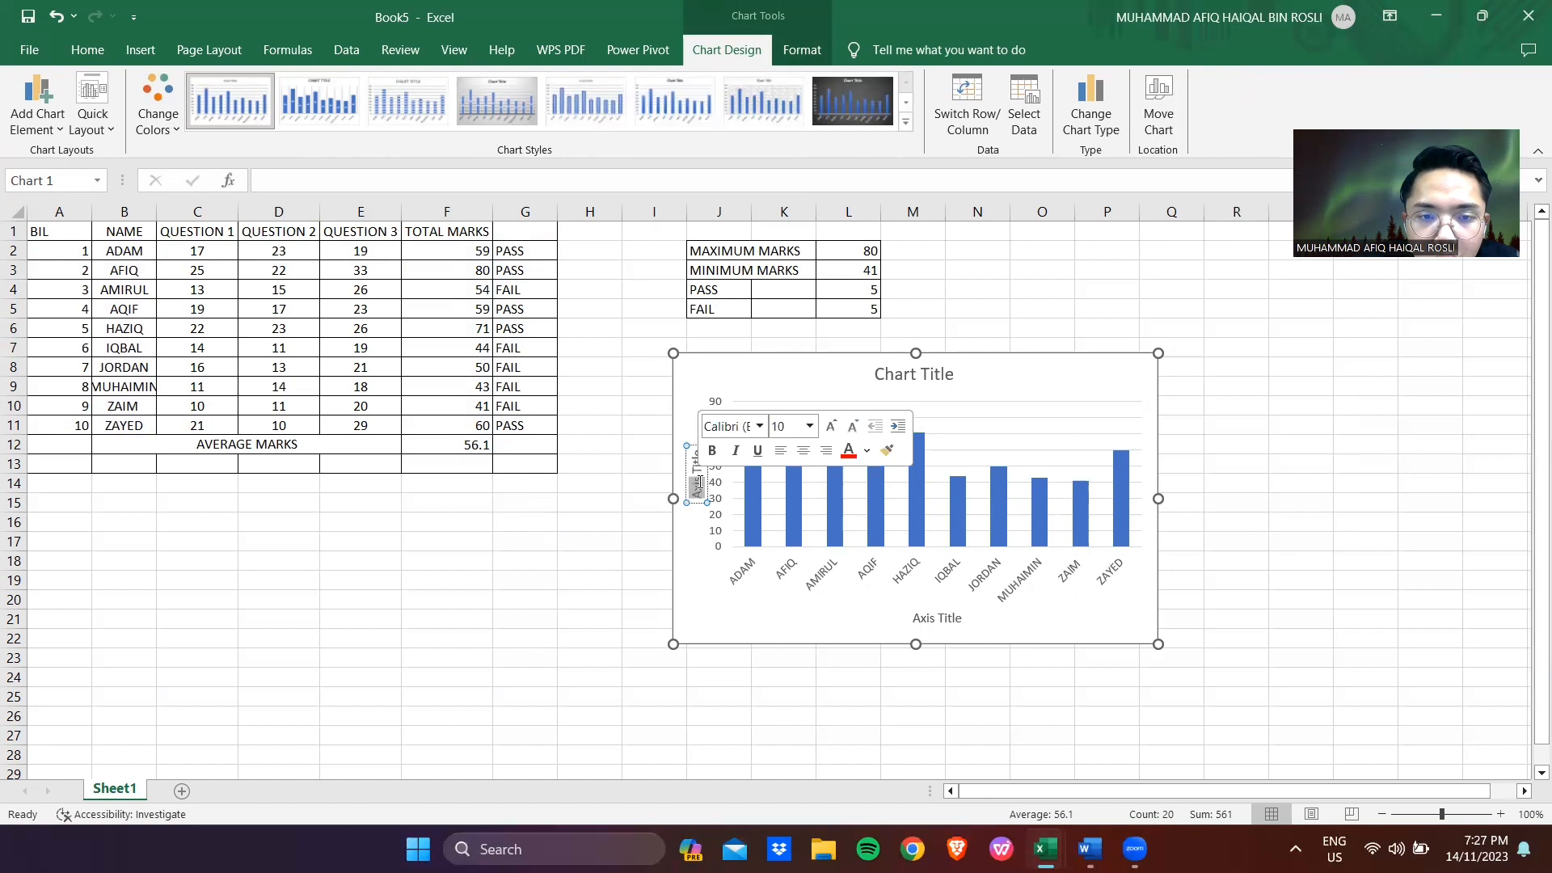
{"action": "left_click", "coordinate": [945, 617]}
{"action": "double_click", "coordinate": [945, 618]}
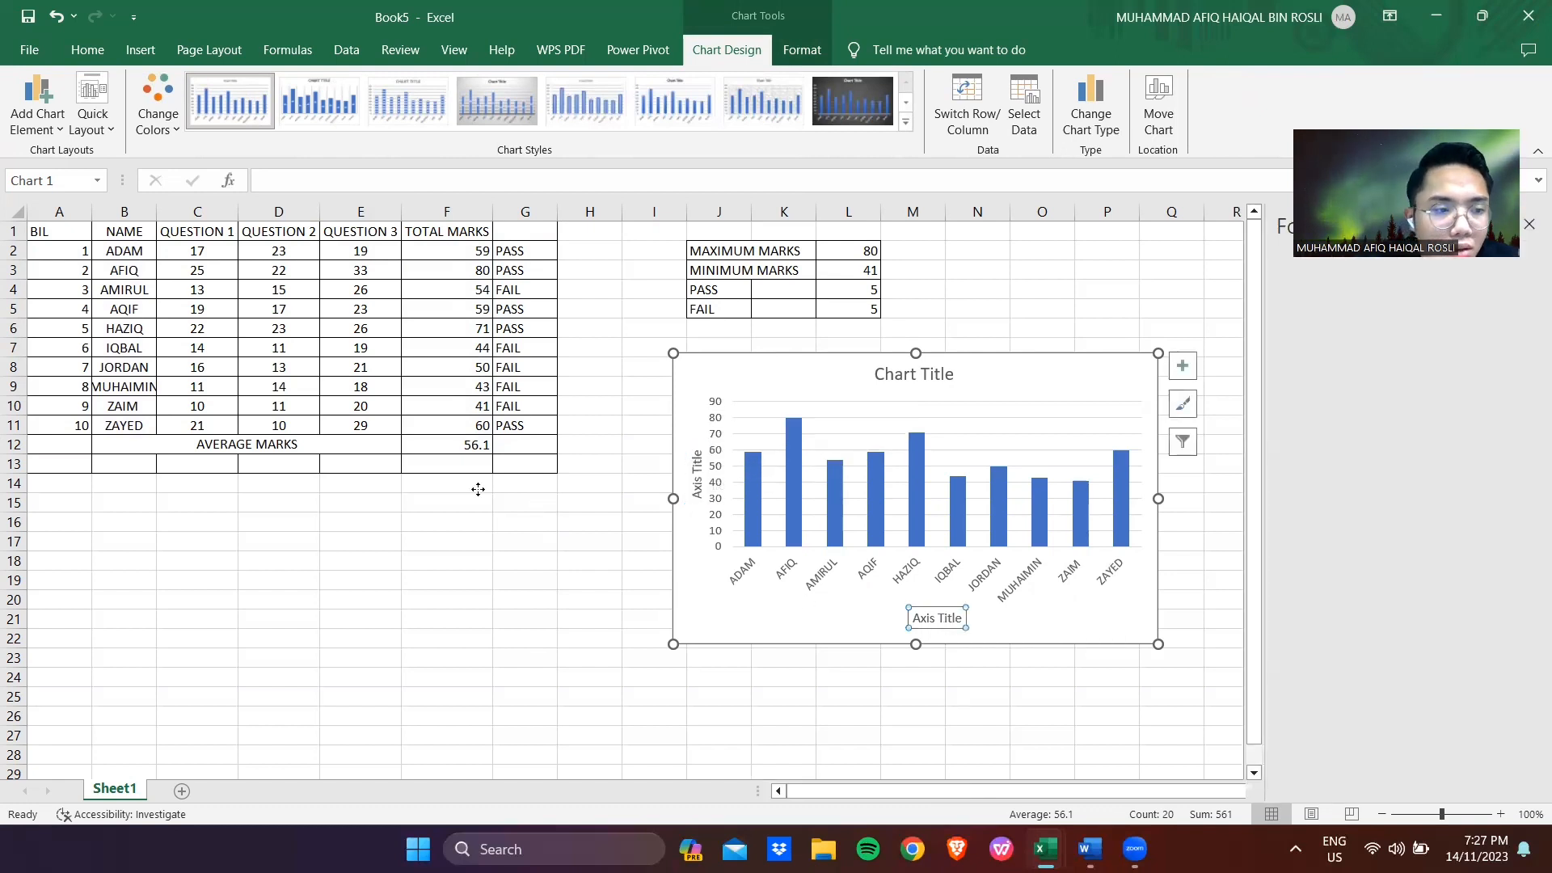